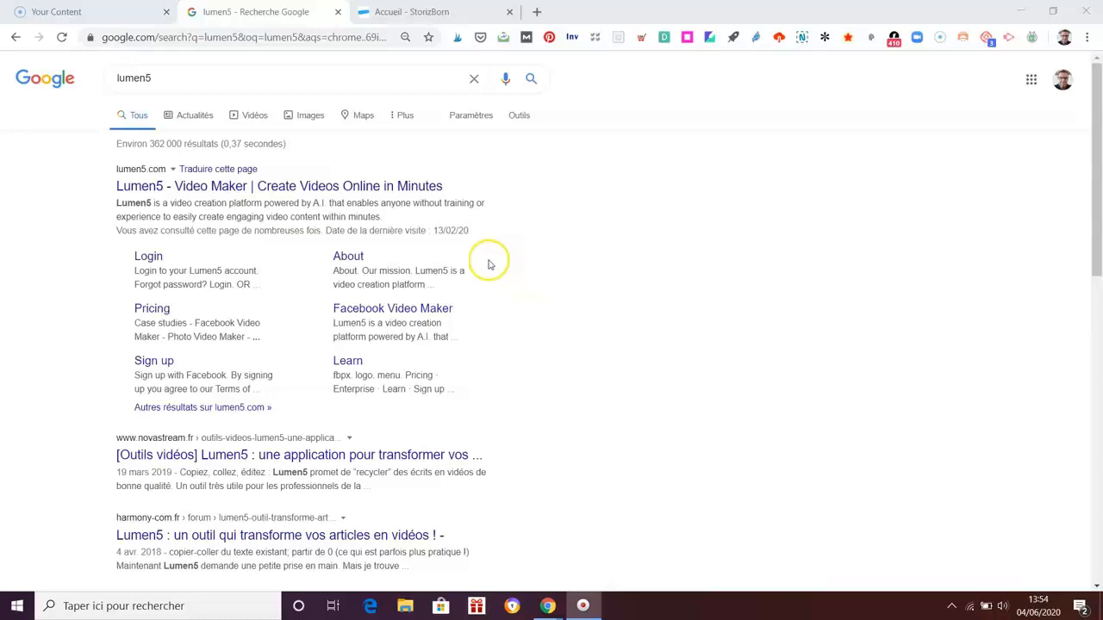
Open the Lumen5 website from the search results and review its pricing plans, dismissing the chat prompt.
left_click(258, 184)
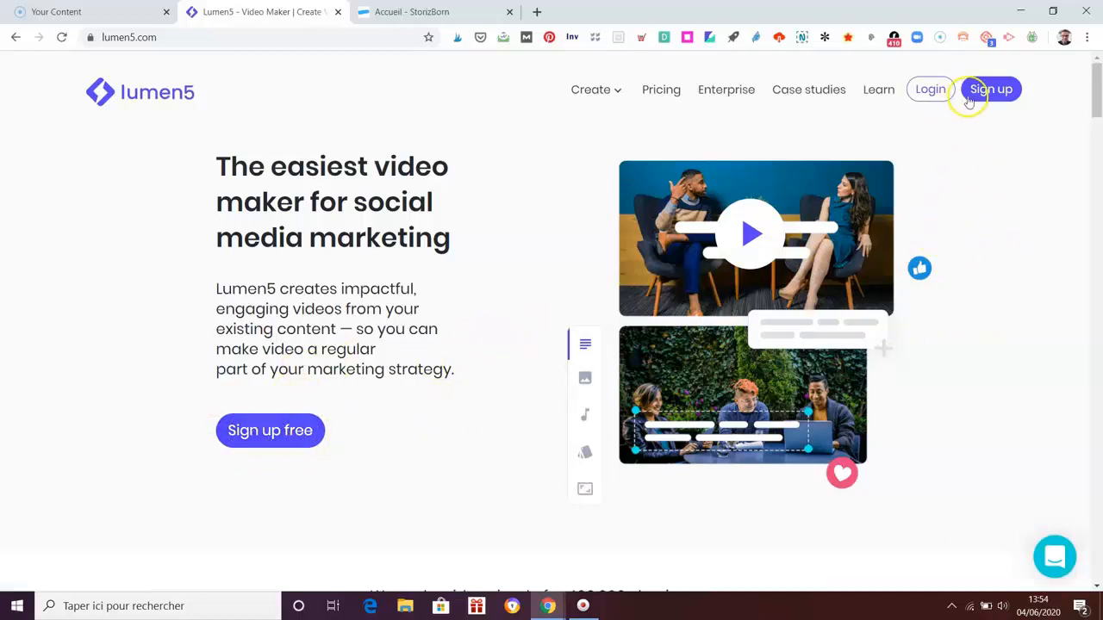
left_click(659, 90)
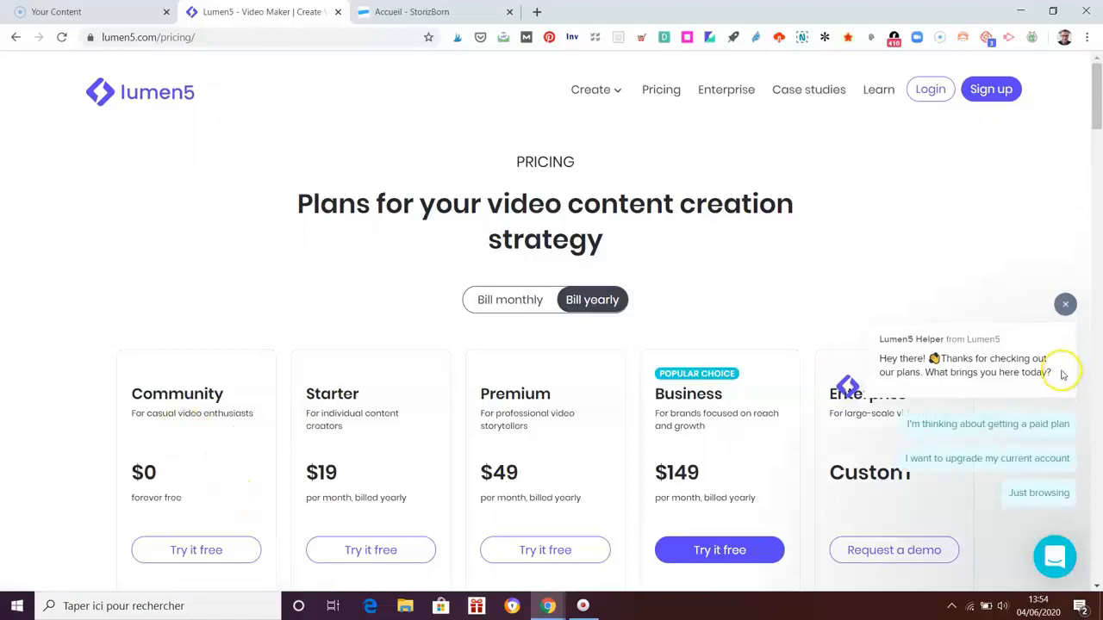
left_click(1065, 304)
scroll(1033, 362, "down", 1)
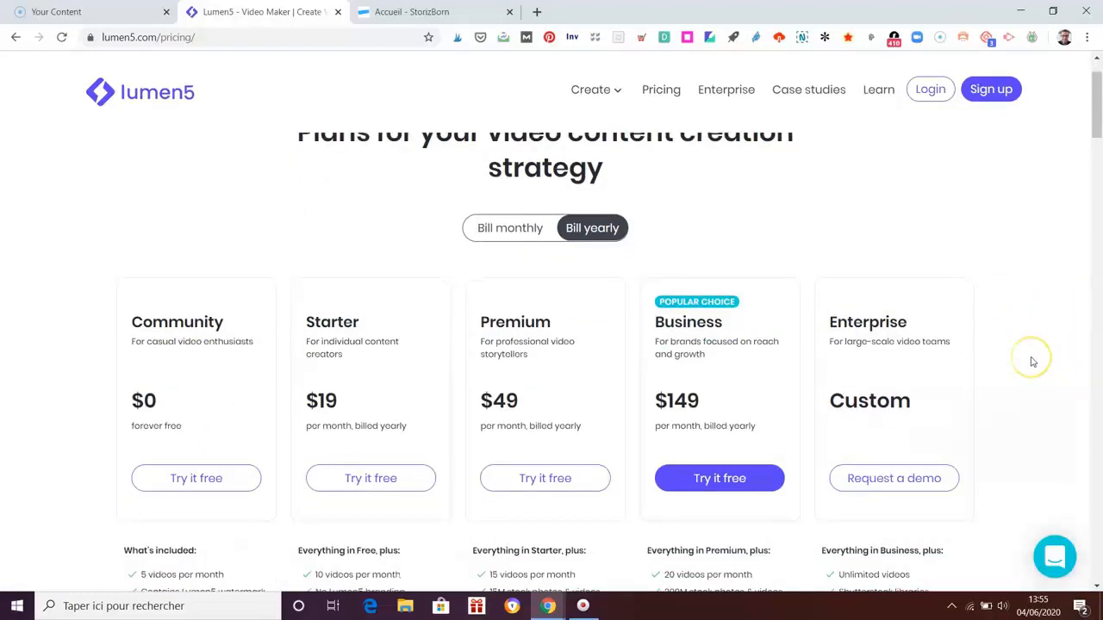
scroll(1033, 361, "down", 2)
scroll(991, 360, "up", 2)
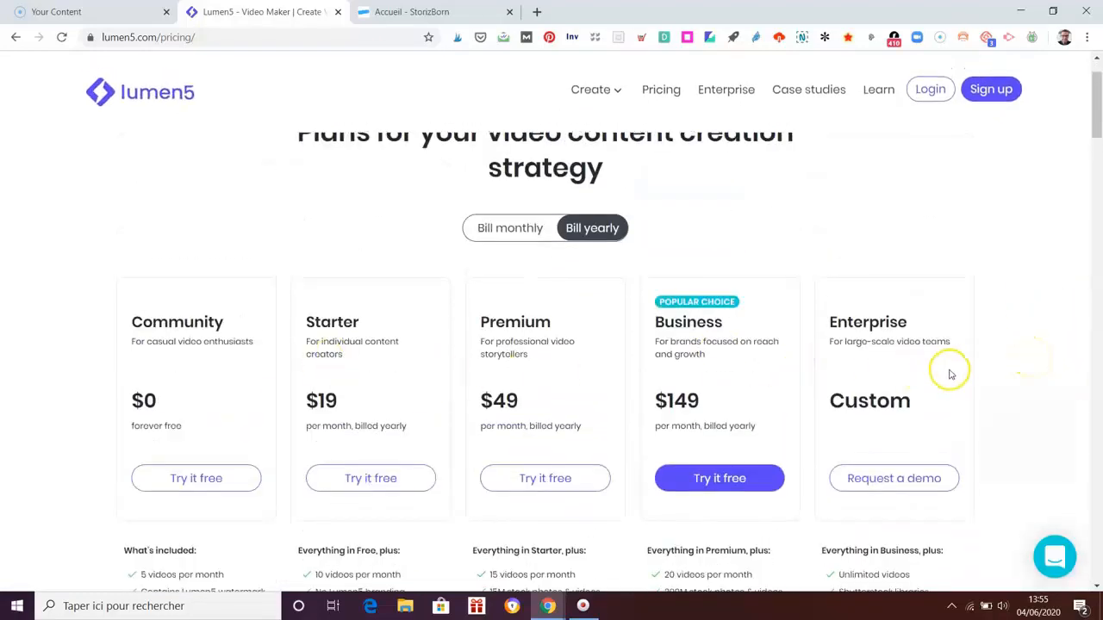
scroll(957, 374, "up", 1)
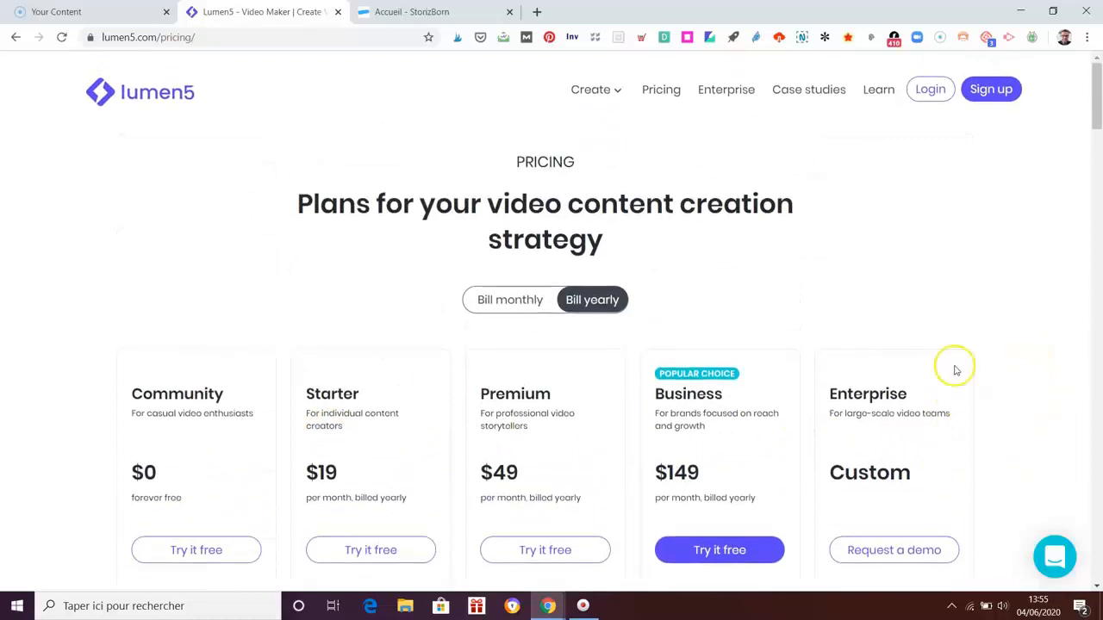
Log in to the Lumen5 account with the prefilled credentials and start creating a new video.
left_click(930, 89)
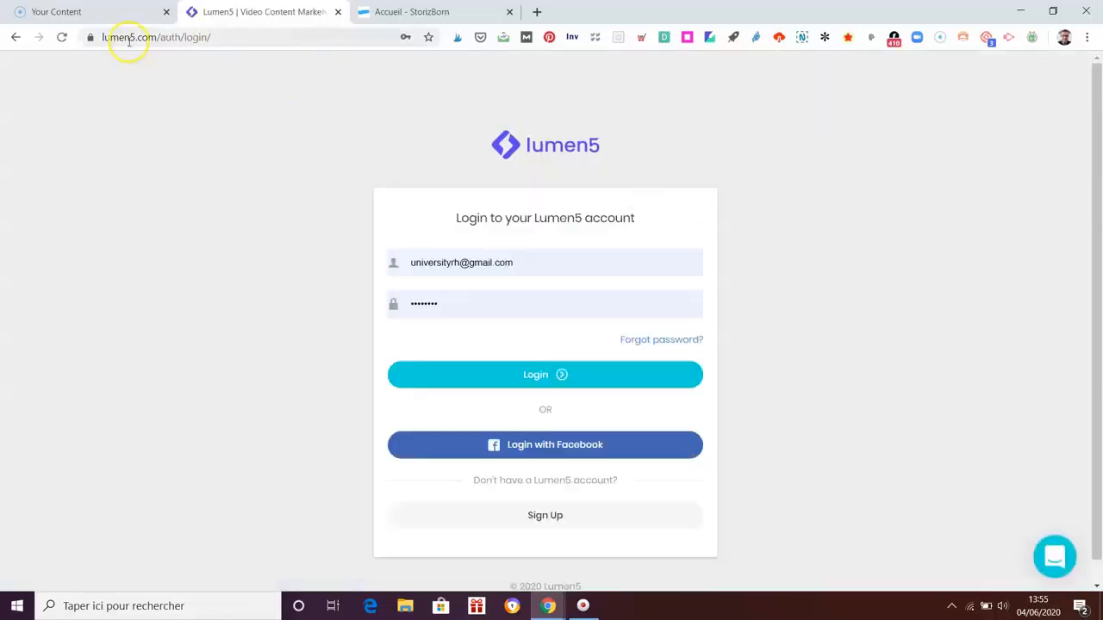
left_click(541, 376)
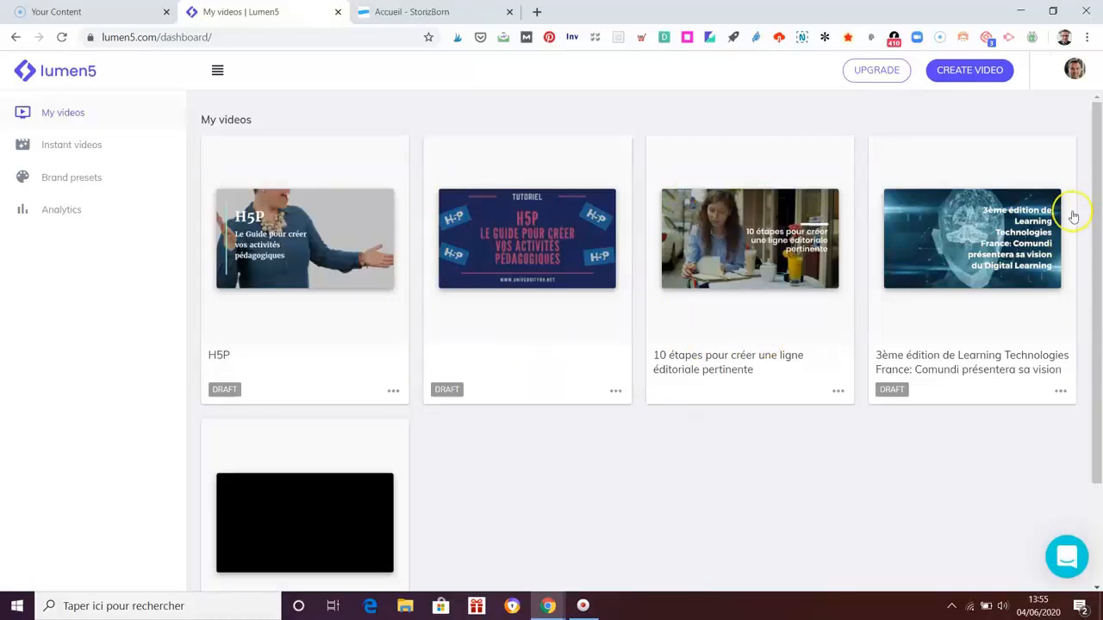
left_click(973, 70)
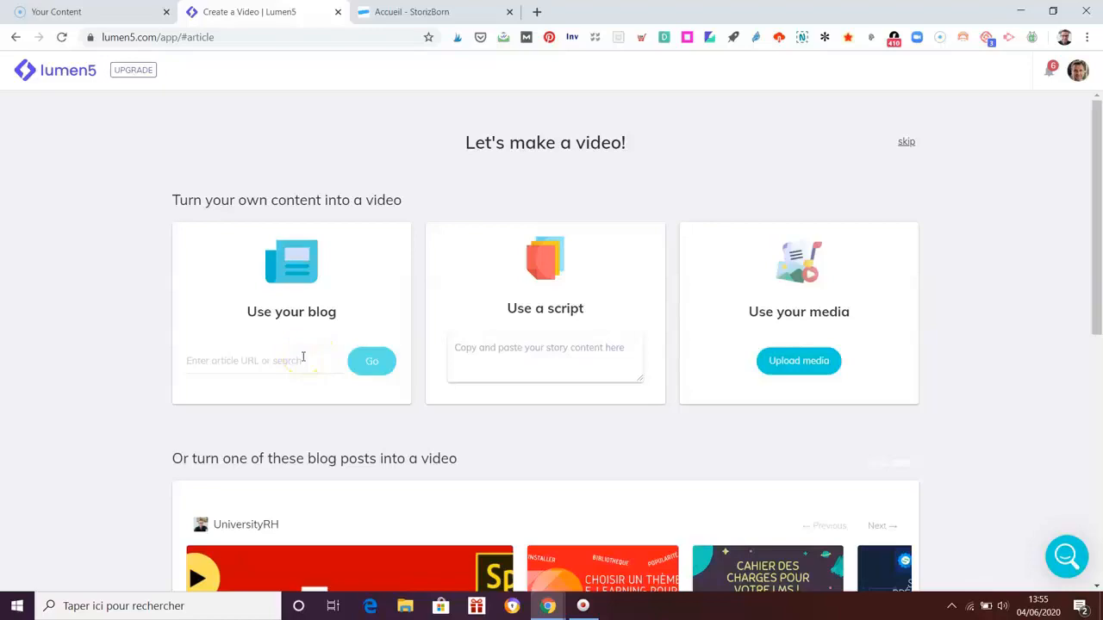
Switch to the StorizBorn site, open the article "Unow : Les formations les plus suivies depuis le début de la crise" and copy its URL.
left_click(435, 12)
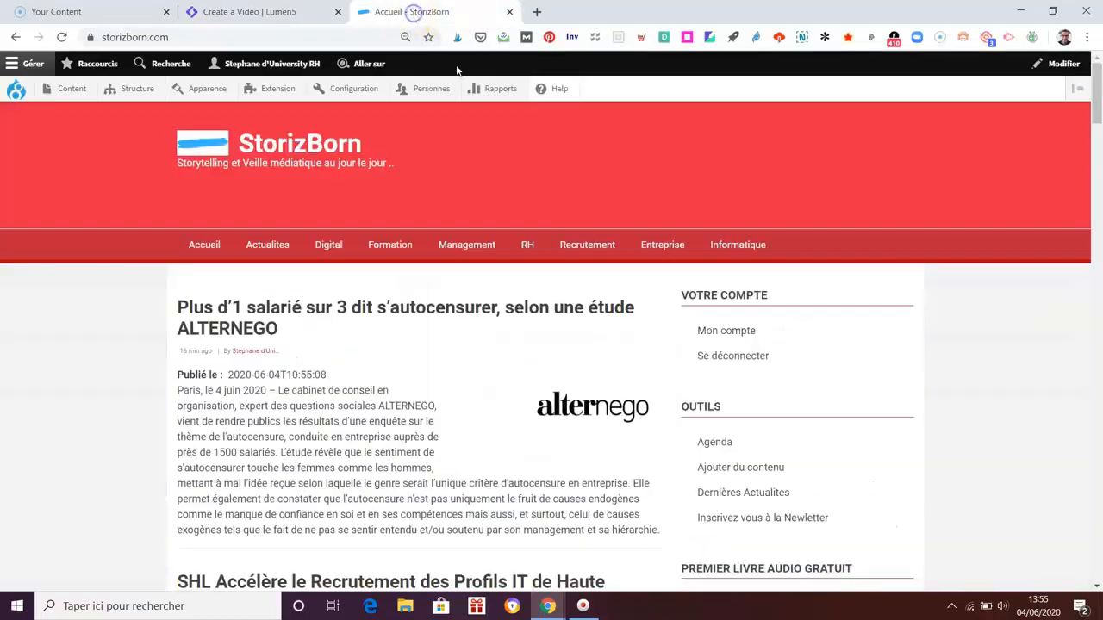
scroll(960, 370, "down", 3)
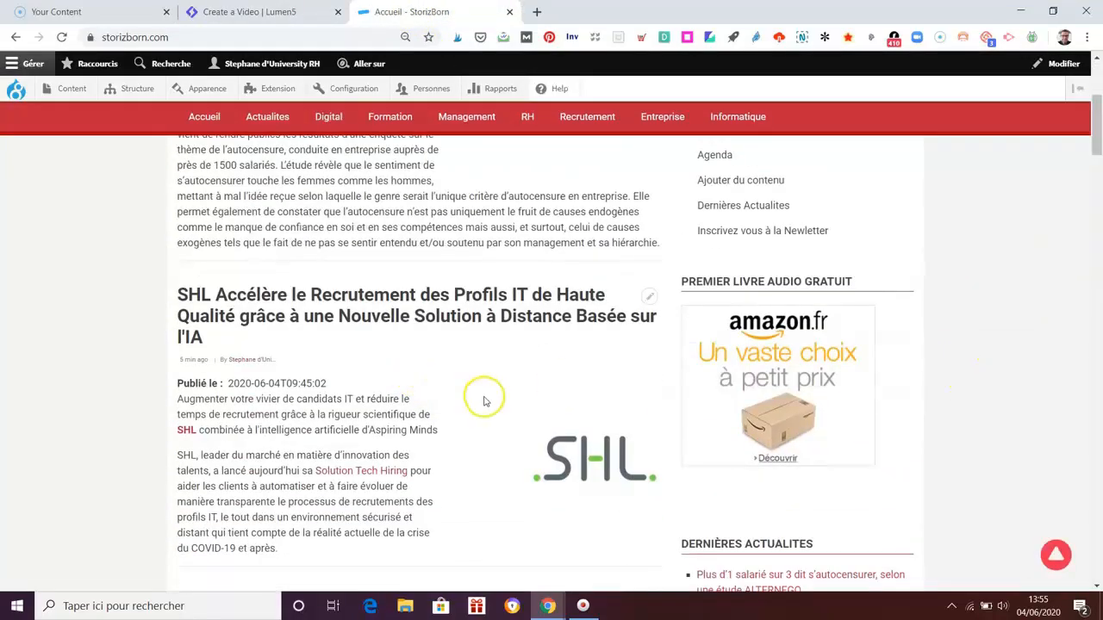
scroll(480, 403, "down", 5)
scroll(419, 345, "up", 2)
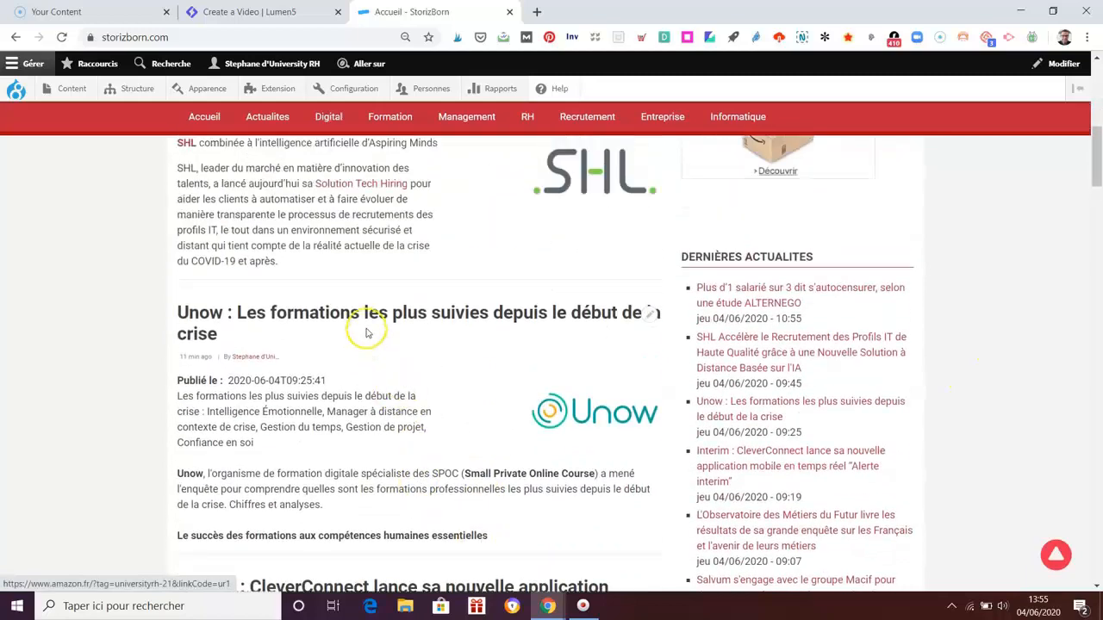
left_click(373, 315)
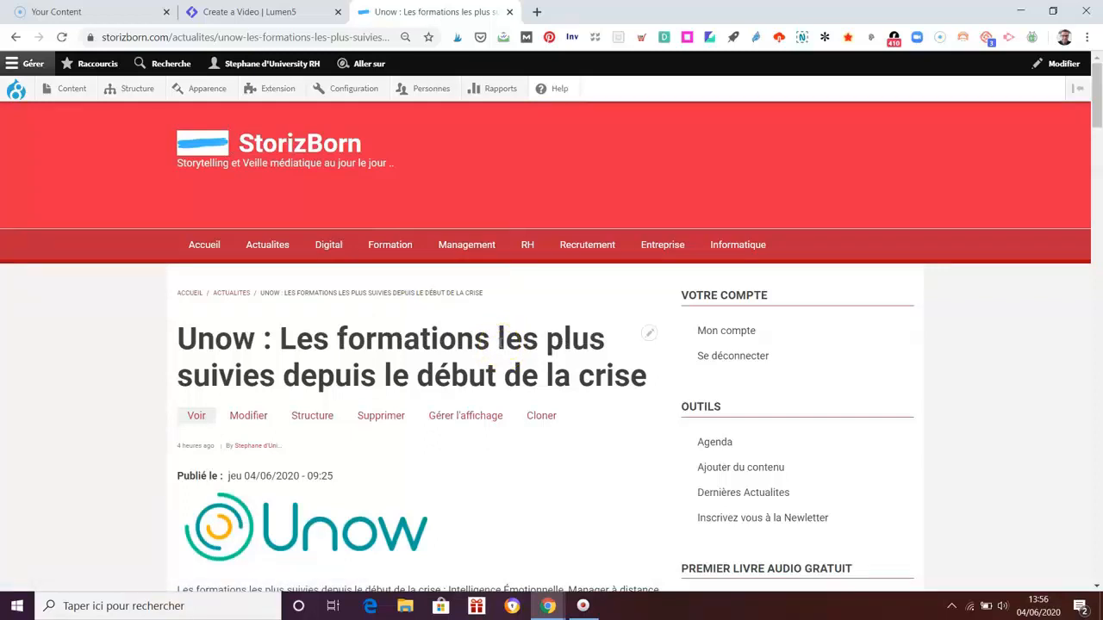
left_click(237, 39)
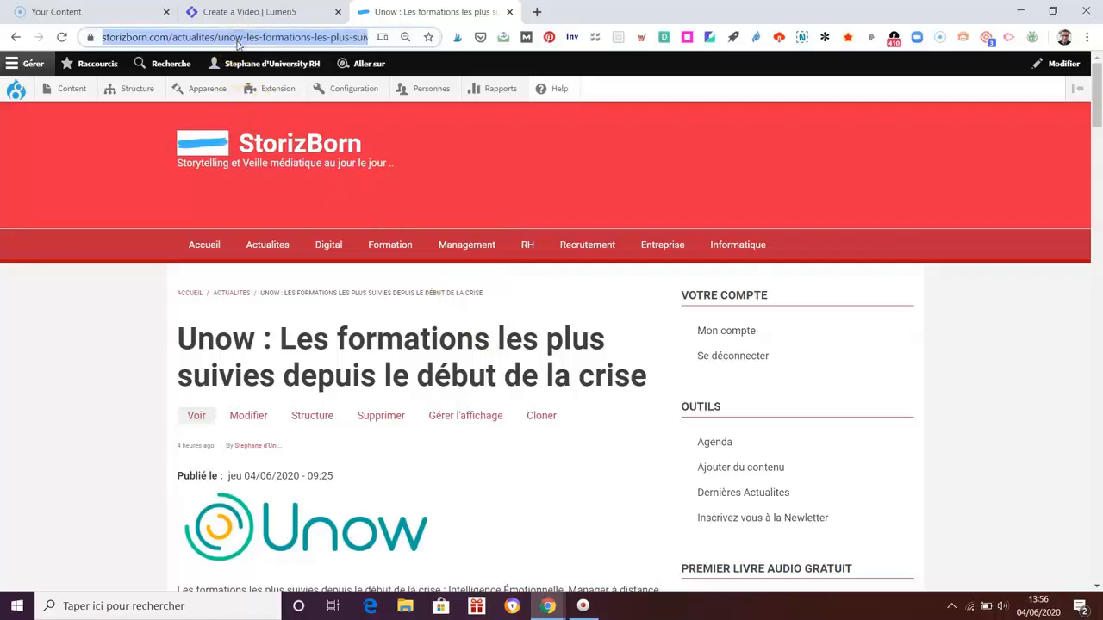
Return to Lumen5 and submit the copied article URL as the blog source for the video.
left_click(240, 12)
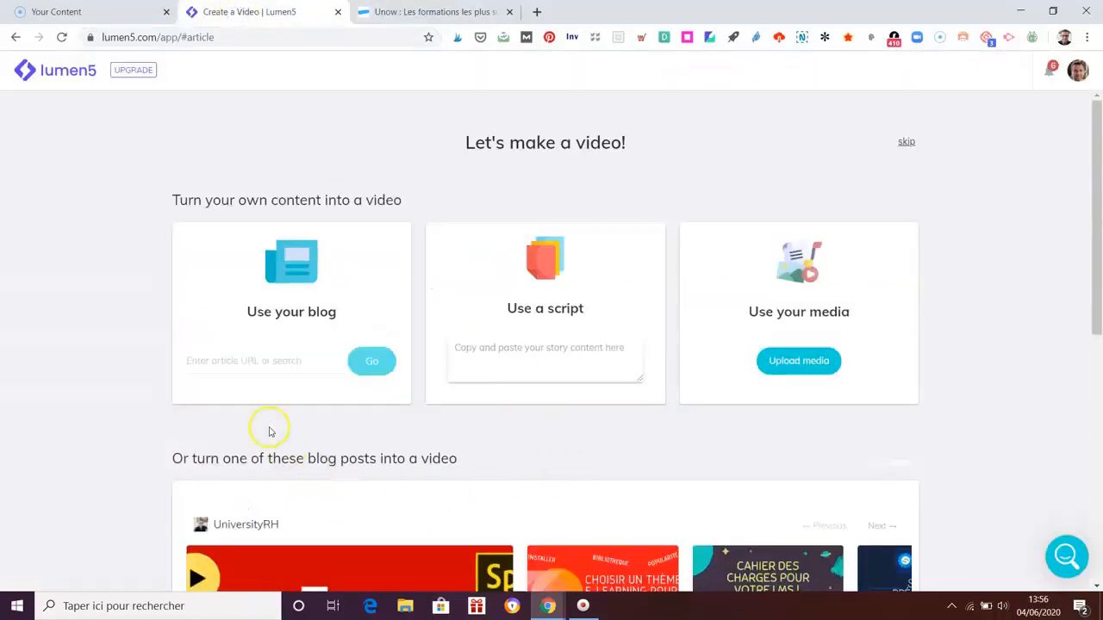
left_click(258, 361)
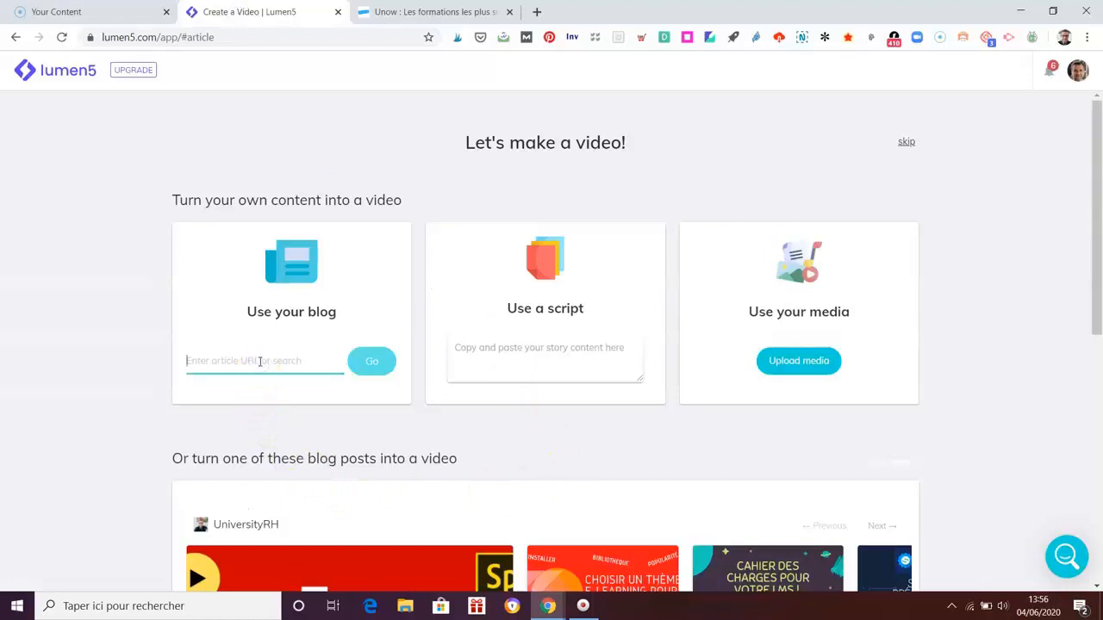
key("ctrl+v")
left_click(370, 360)
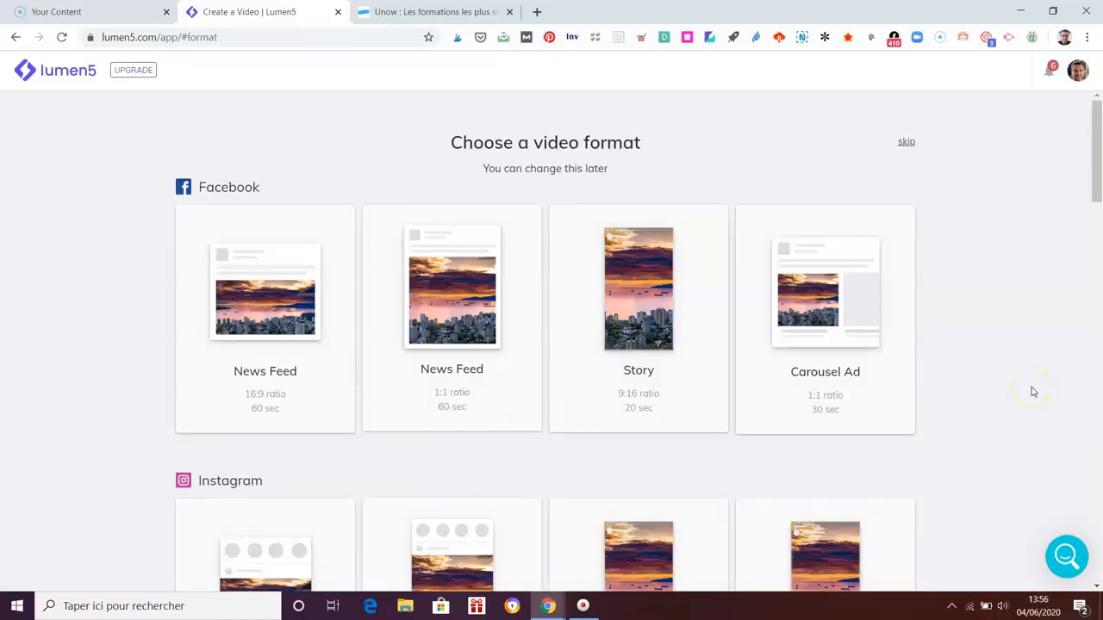
Browse the social network video formats and choose the Custom Landscape format with 16:9 ratio and 90 sec.
scroll(1033, 392, "down", 1)
scroll(1033, 392, "up", 1)
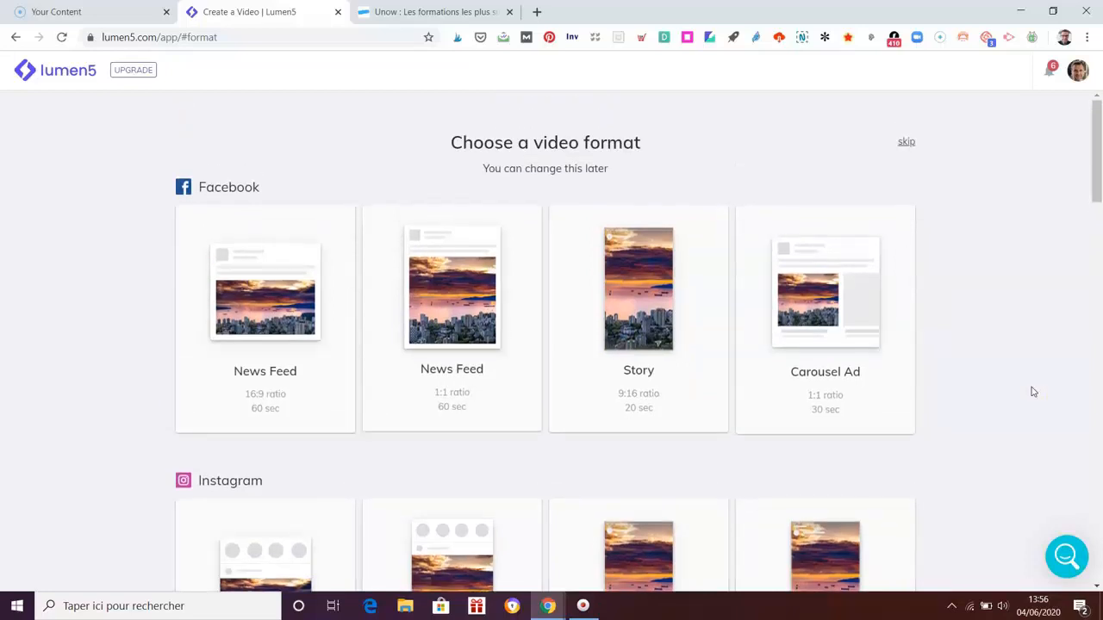
scroll(1032, 392, "down", 3)
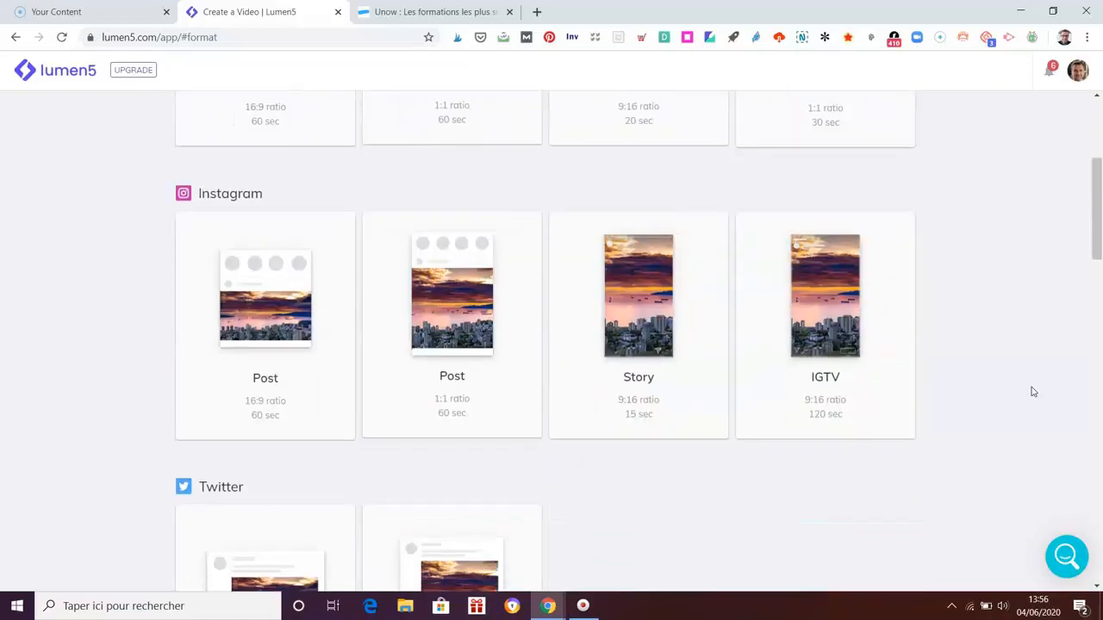
scroll(1033, 392, "down", 5)
scroll(1033, 392, "down", 2)
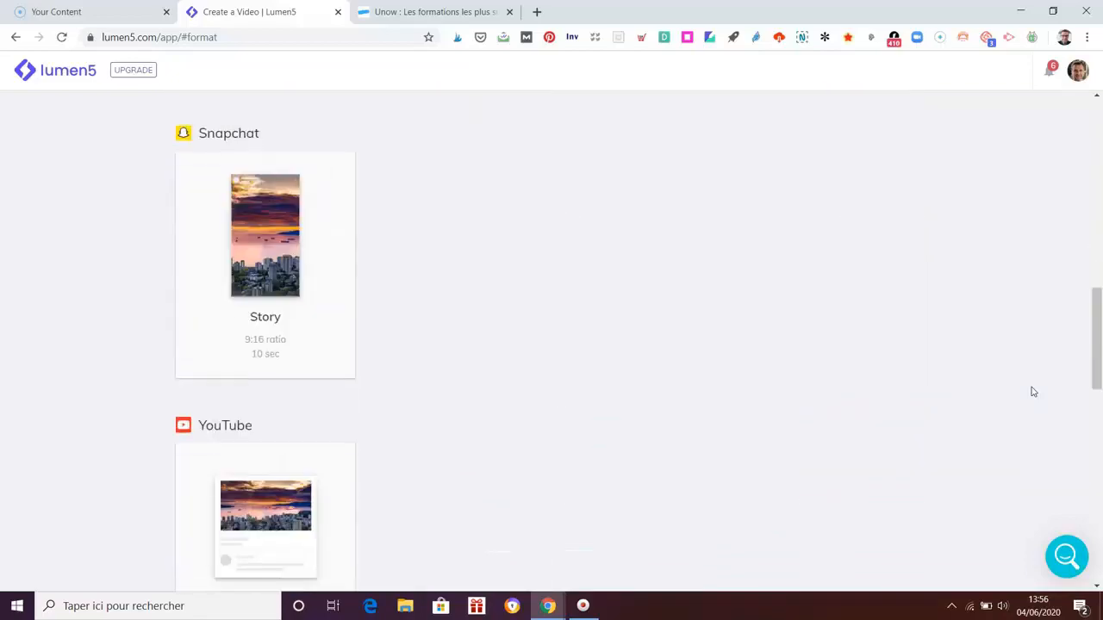
scroll(1033, 392, "down", 5)
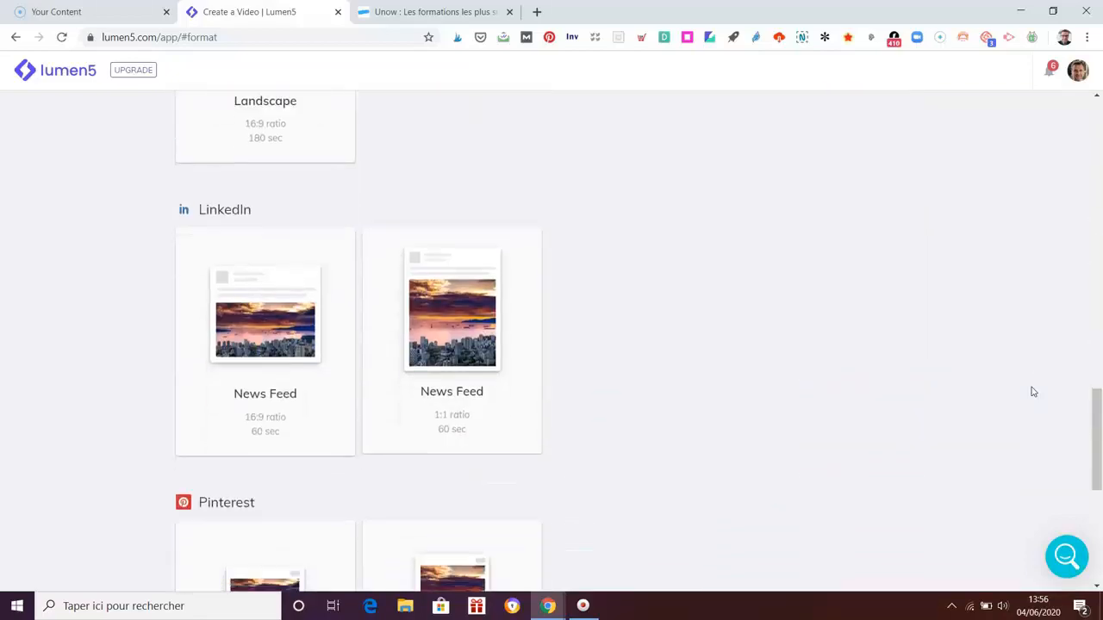
scroll(1032, 392, "down", 2)
scroll(1033, 391, "down", 3)
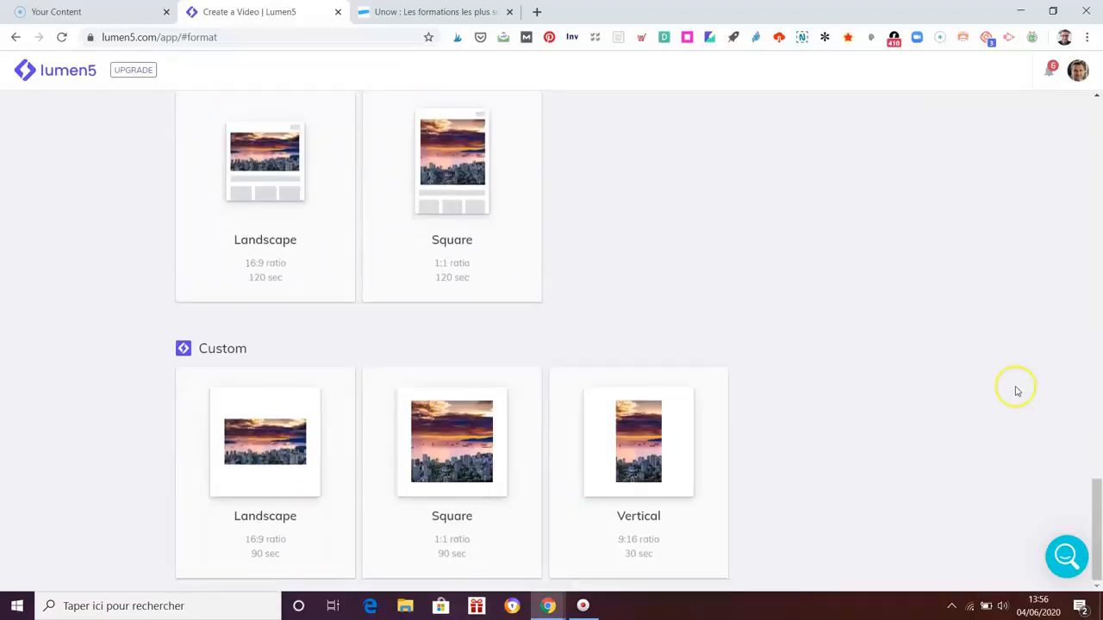
scroll(1016, 392, "up", 2)
scroll(1017, 392, "down", 2)
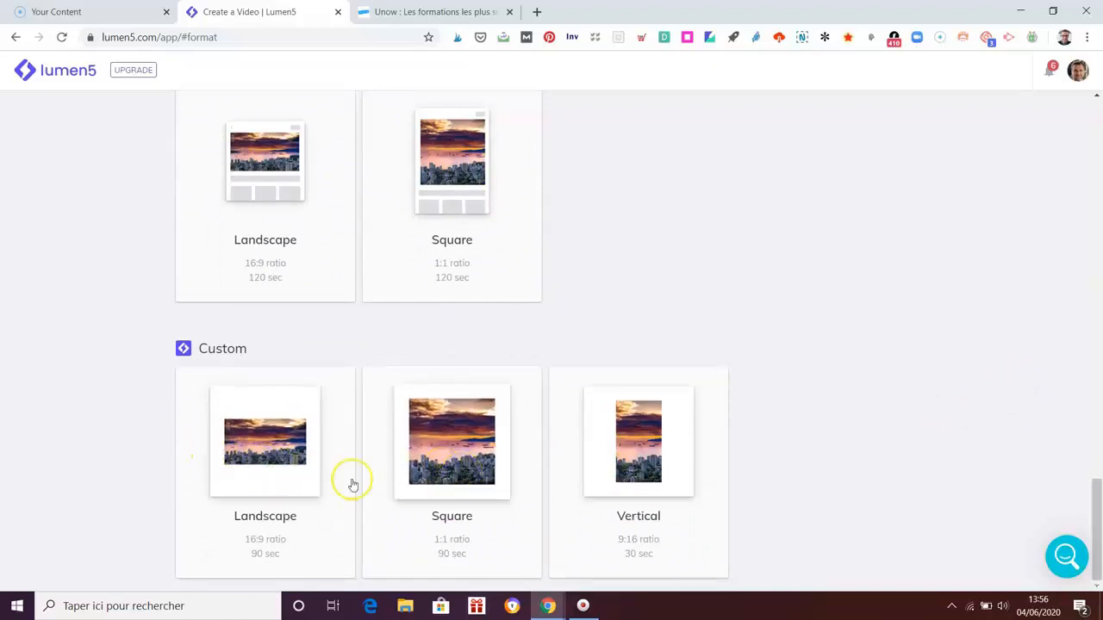
left_click(256, 452)
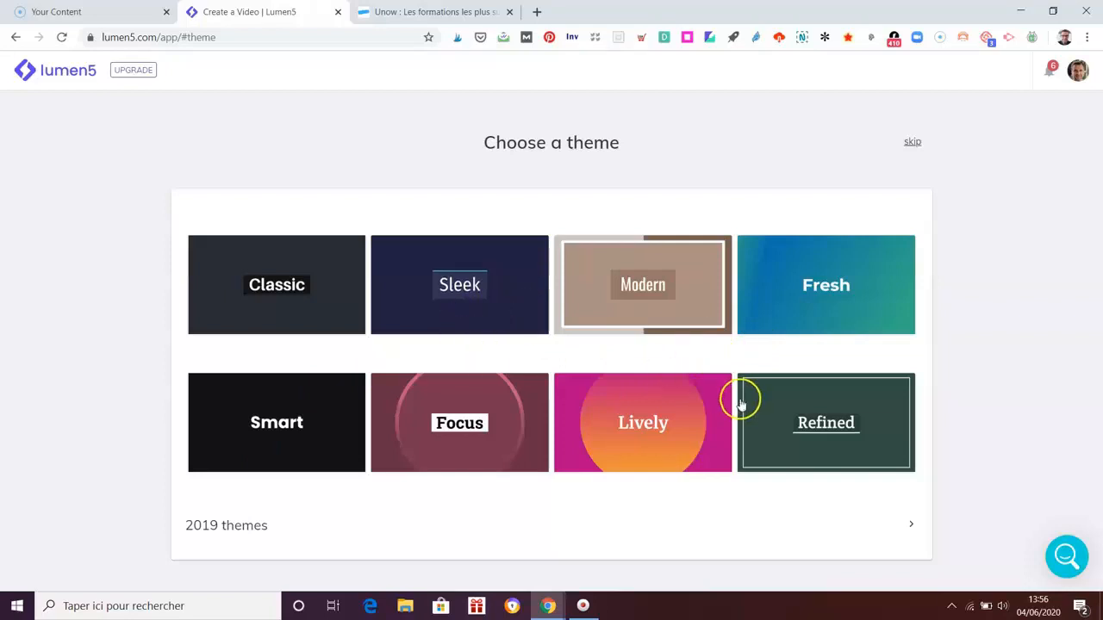
Choose the Fresh theme for the video and let the storyboard load.
mouse_move(764, 389)
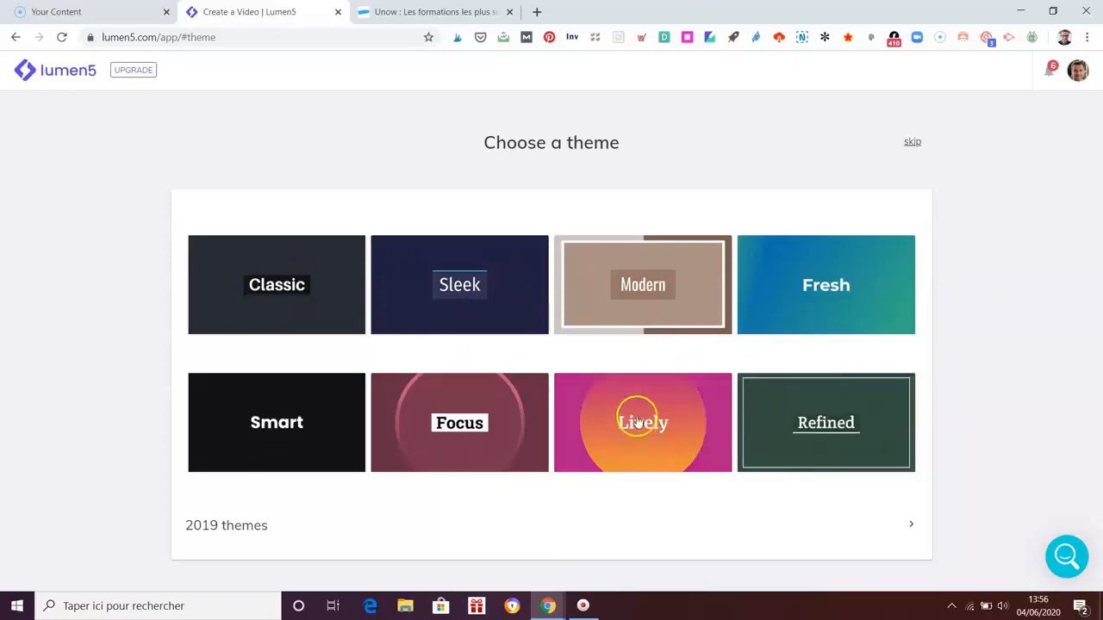
left_click(806, 293)
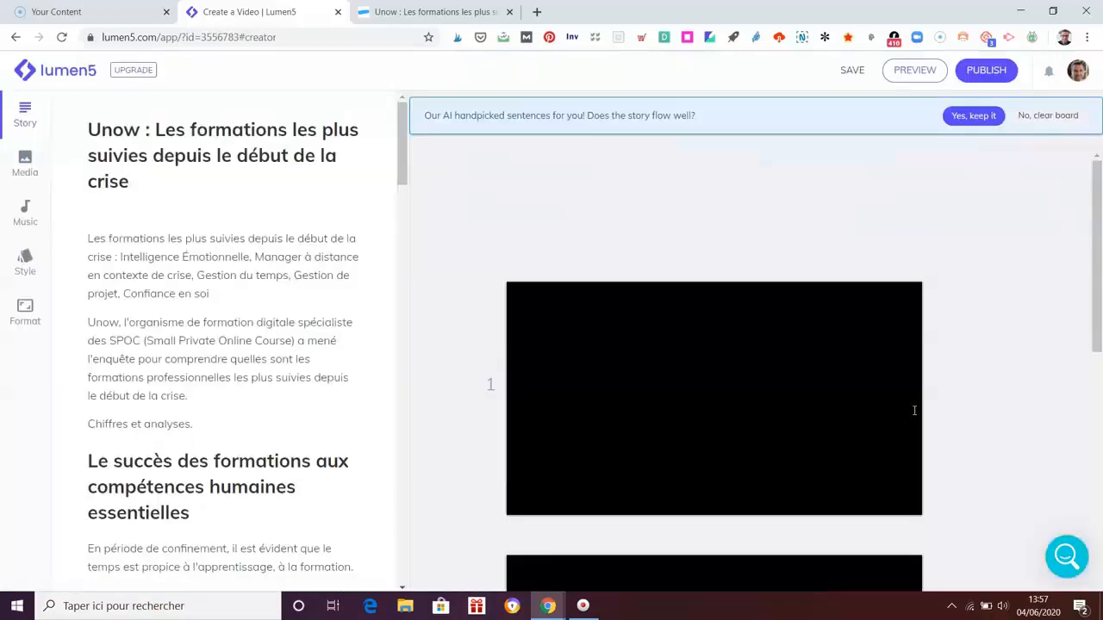
mouse_move(914, 410)
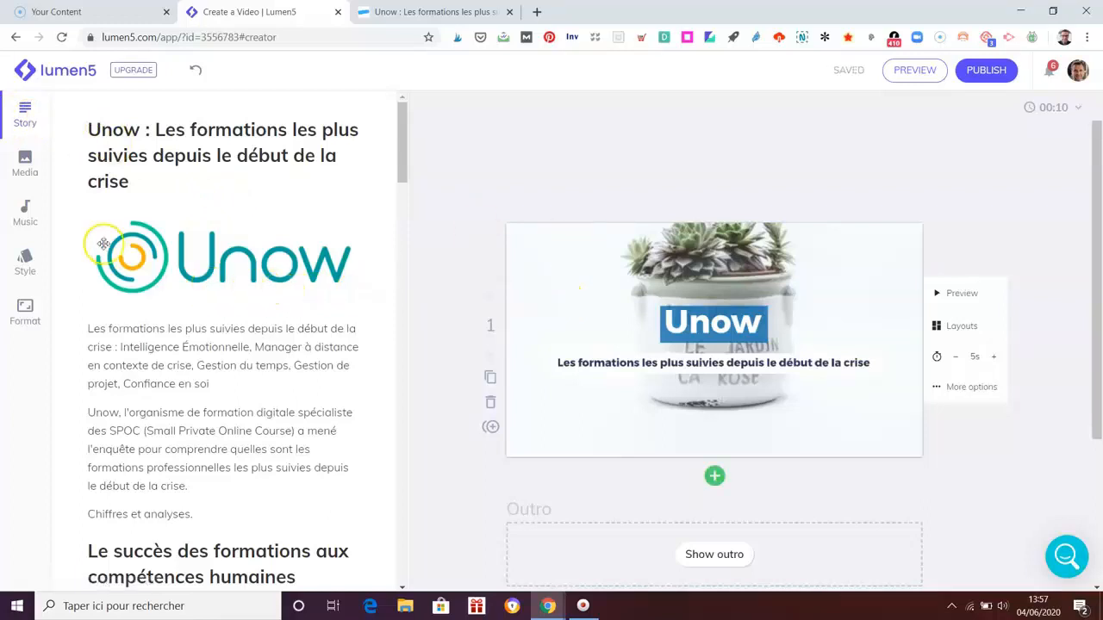
Examine the video's media library, music tracks, style settings and format options, and return to the story text.
left_click(25, 162)
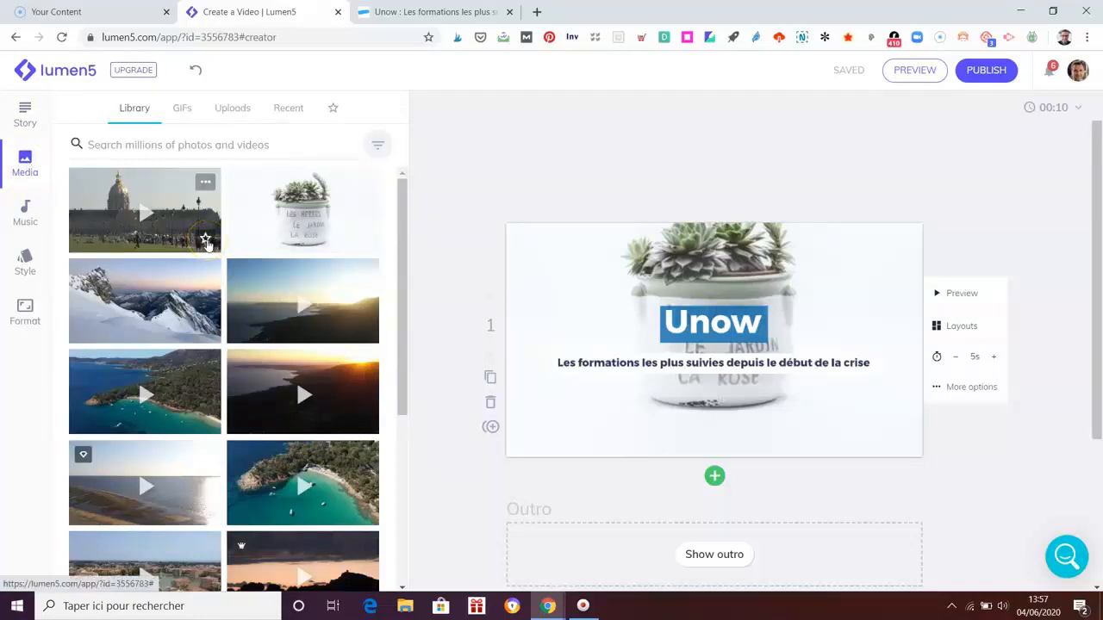
left_click(26, 211)
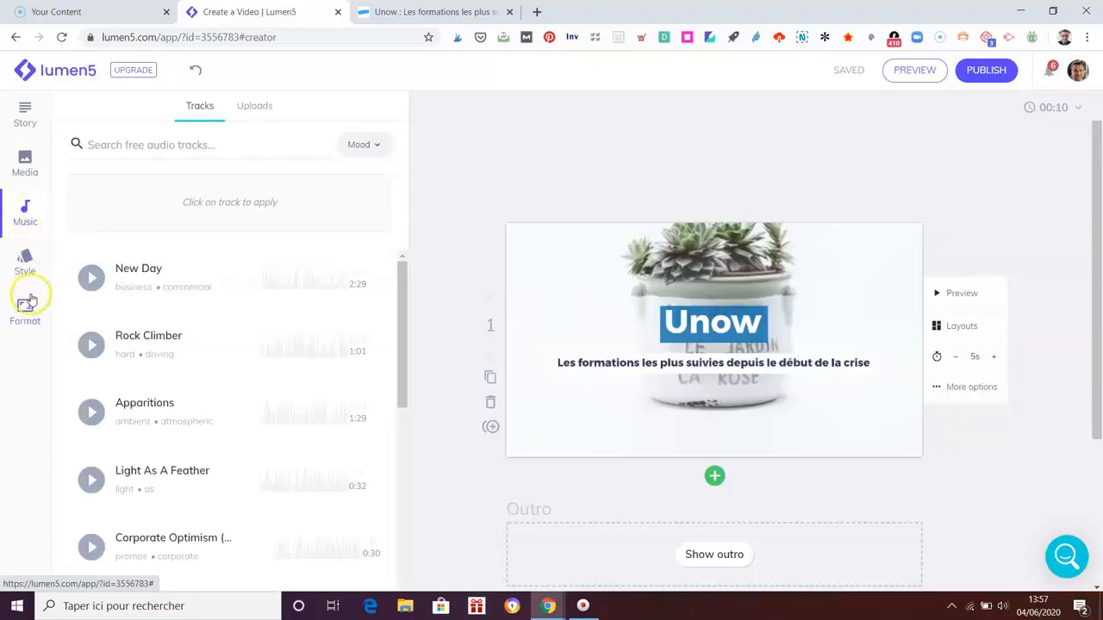
left_click(25, 263)
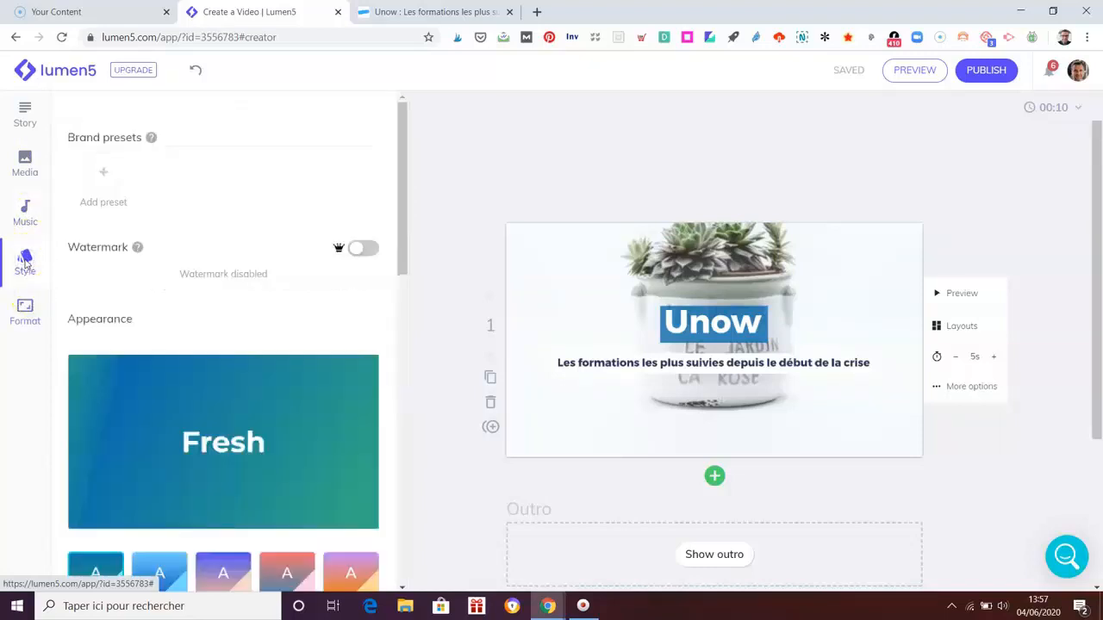
scroll(337, 424, "down", 3)
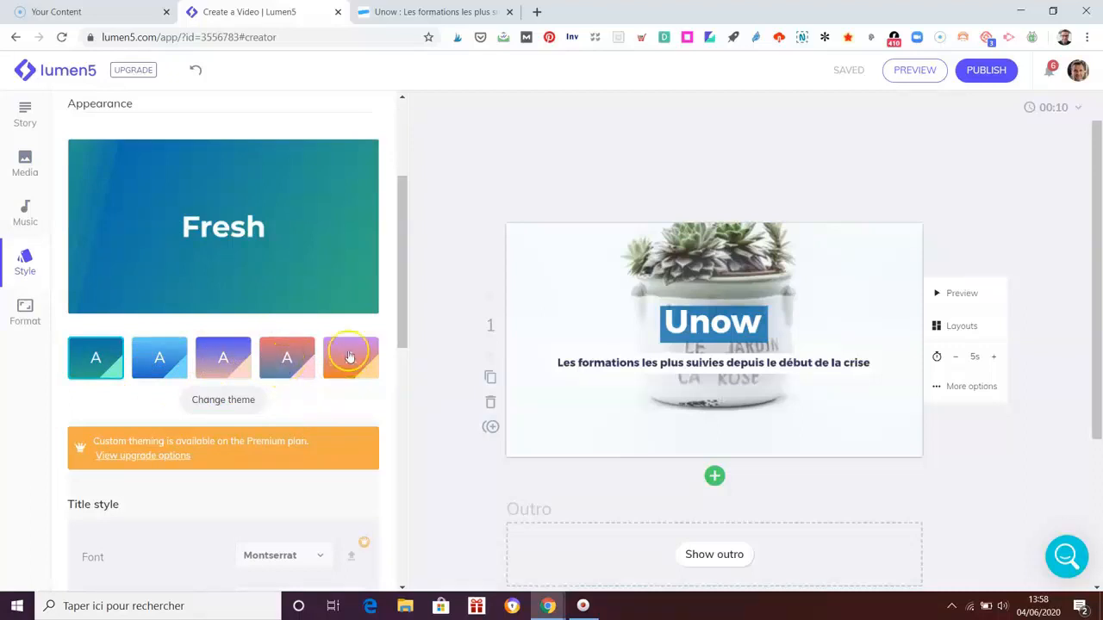
left_click(25, 313)
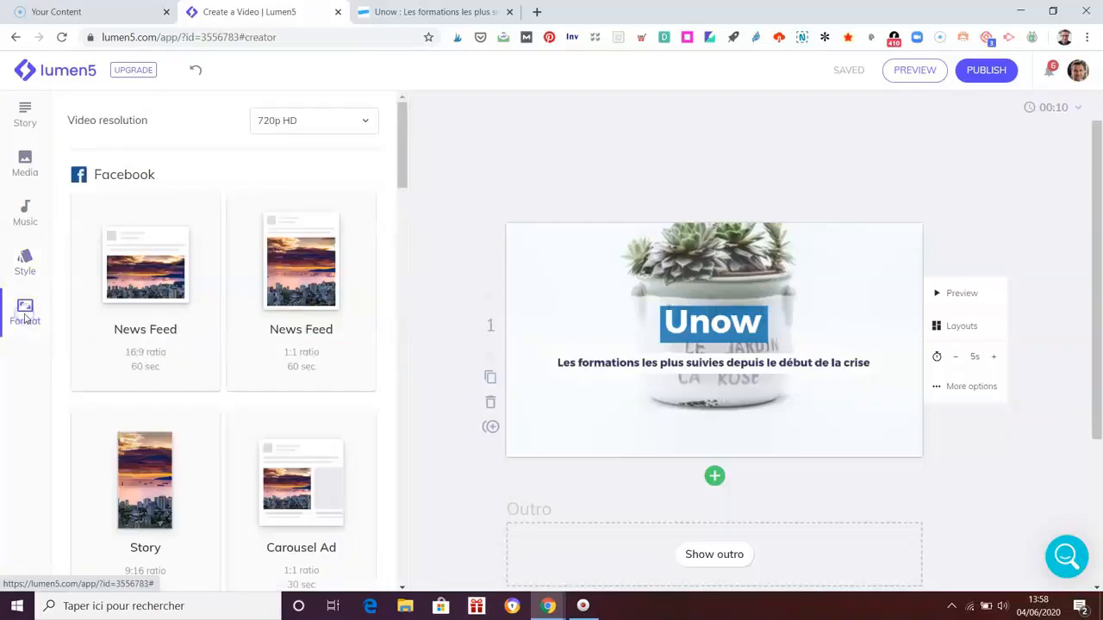
scroll(327, 392, "down", 2)
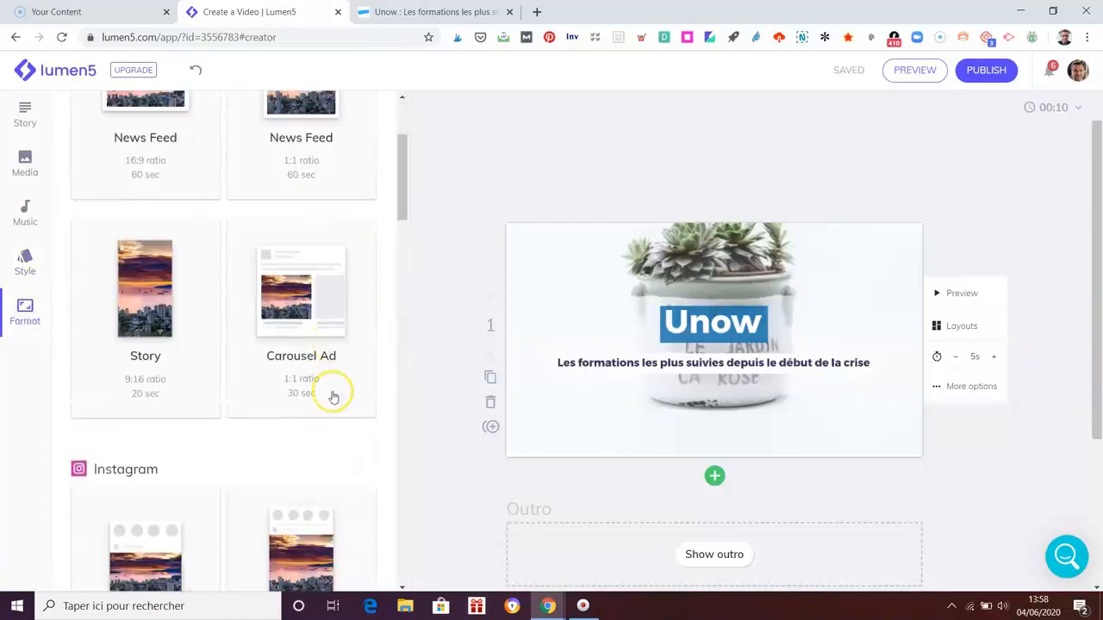
scroll(334, 396, "down", 8)
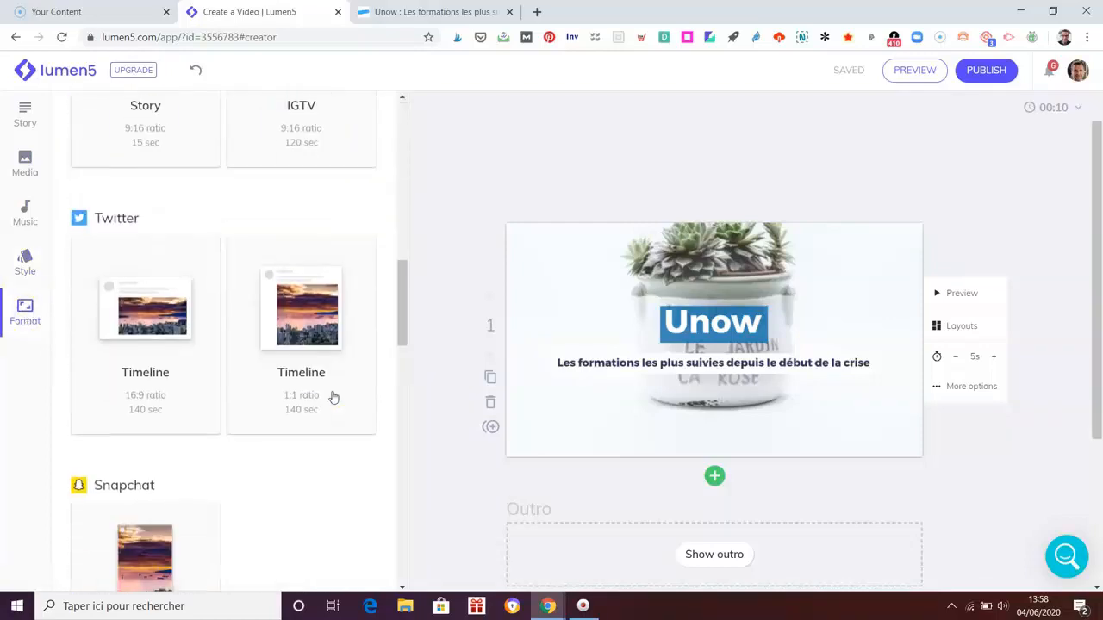
scroll(332, 394, "up", 10)
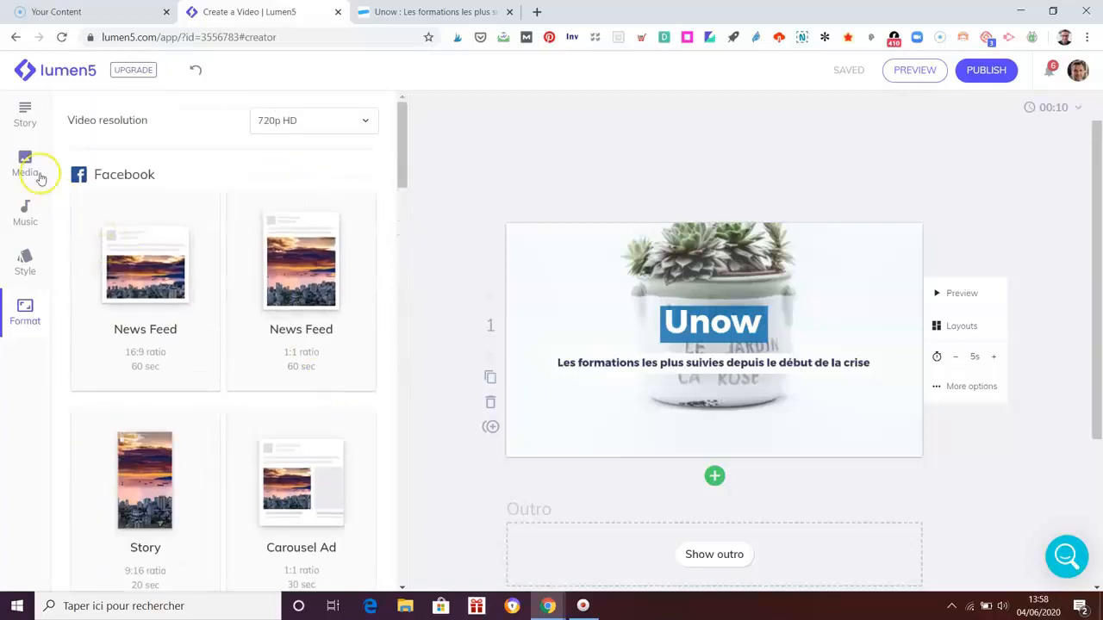
left_click(24, 115)
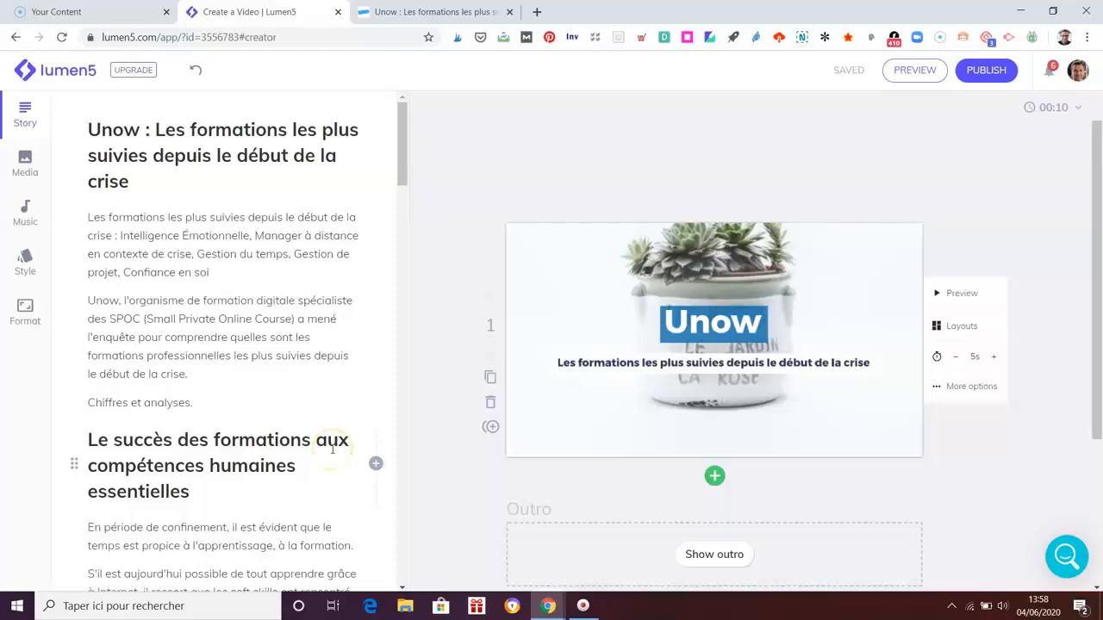
Add the first four Top 10 courses from the article as scenes: Confiance en soi, Gestion du temps, Intelligence émotionnelle and Gestion de projet.
scroll(333, 449, "down", 7)
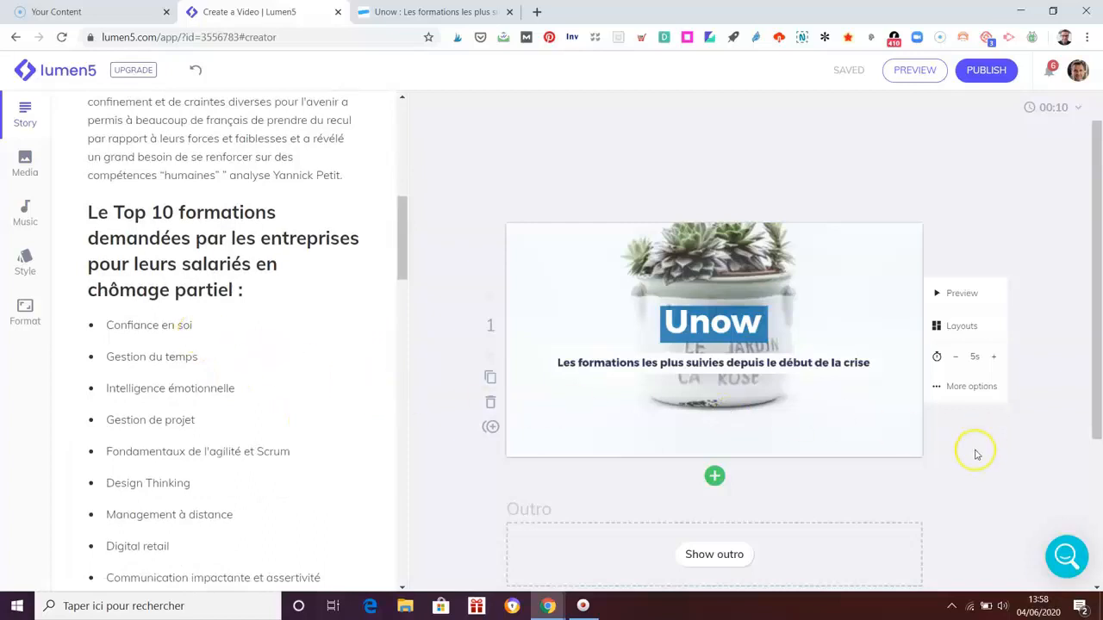
scroll(974, 451, "down", 1)
mouse_move(347, 319)
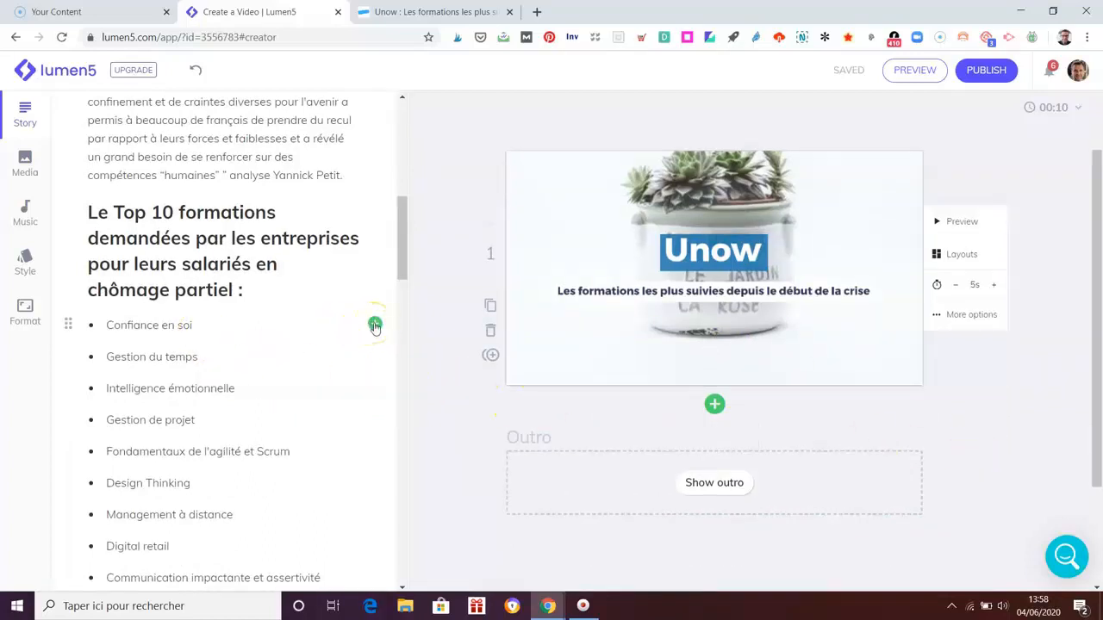
left_click(374, 325)
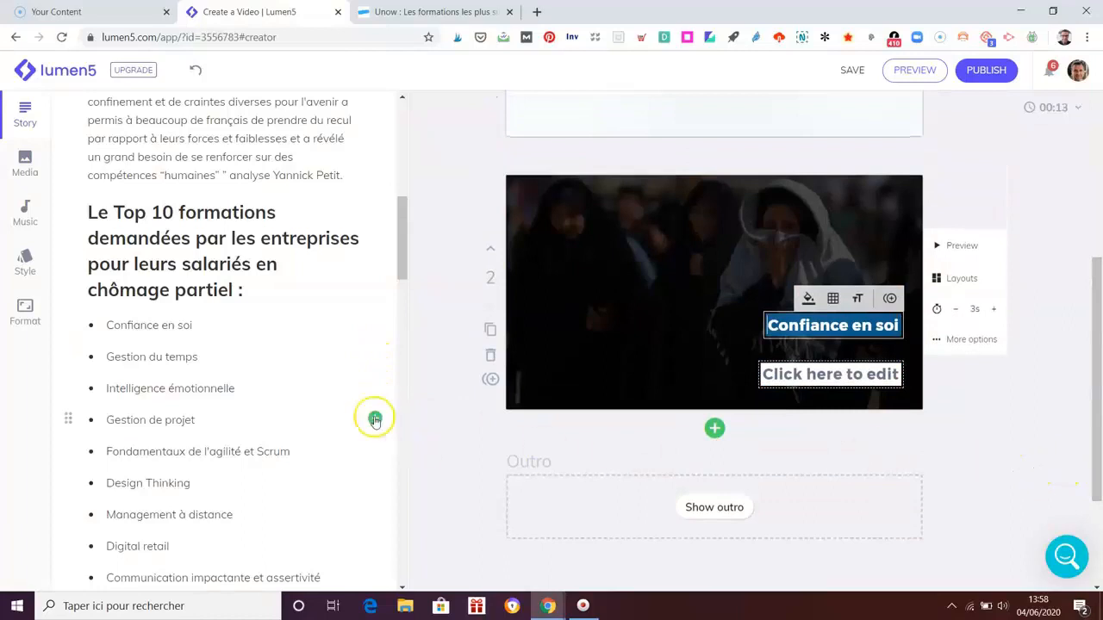
left_click(375, 355)
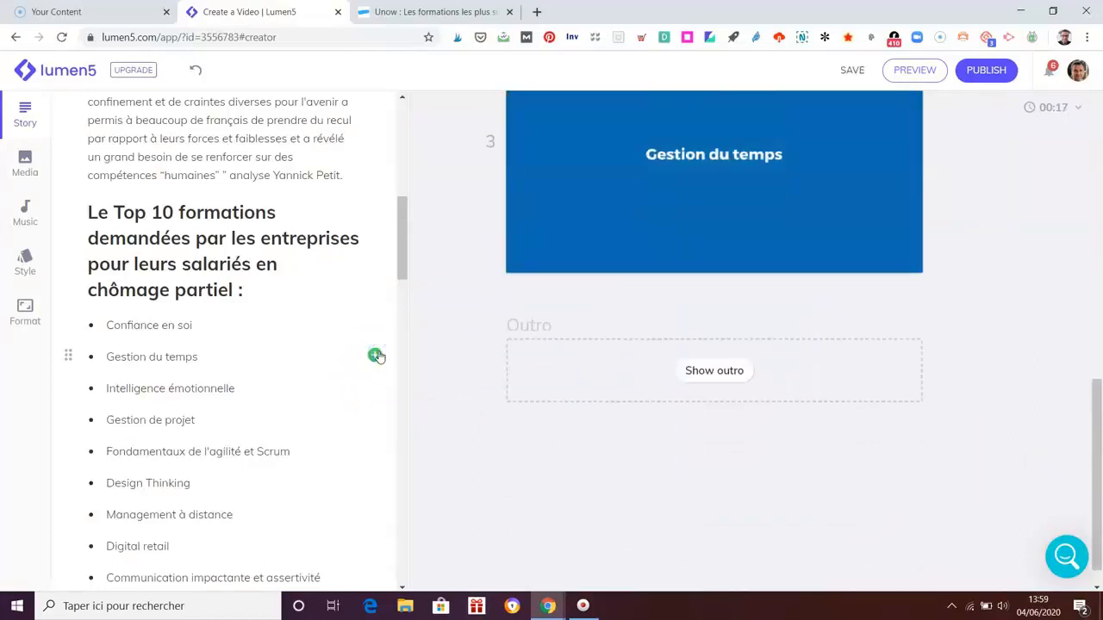
left_click(374, 389)
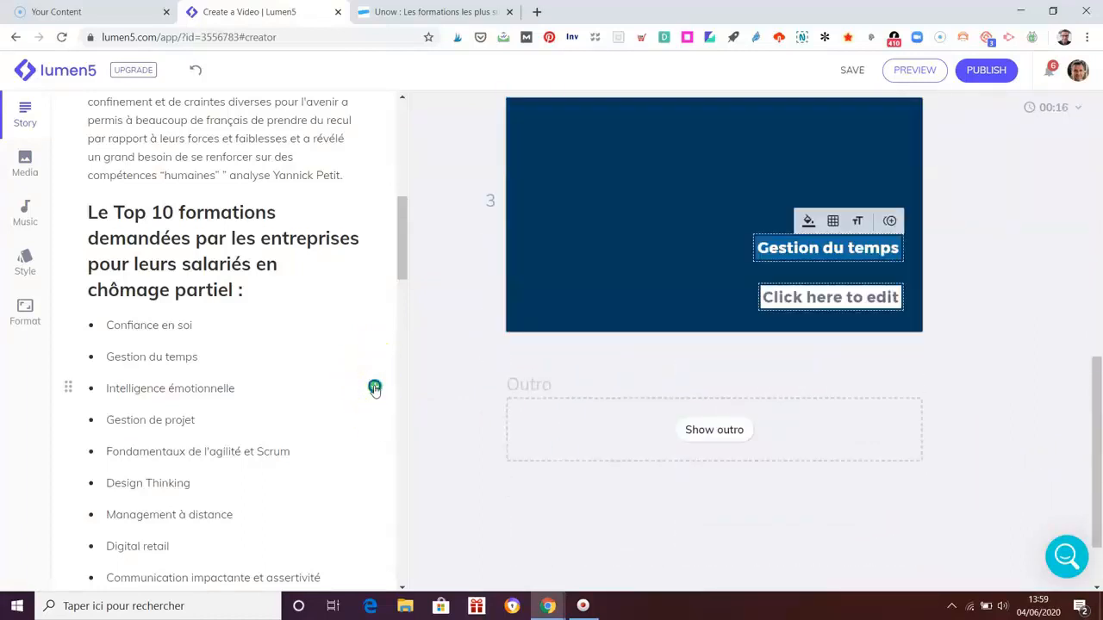
left_click(374, 419)
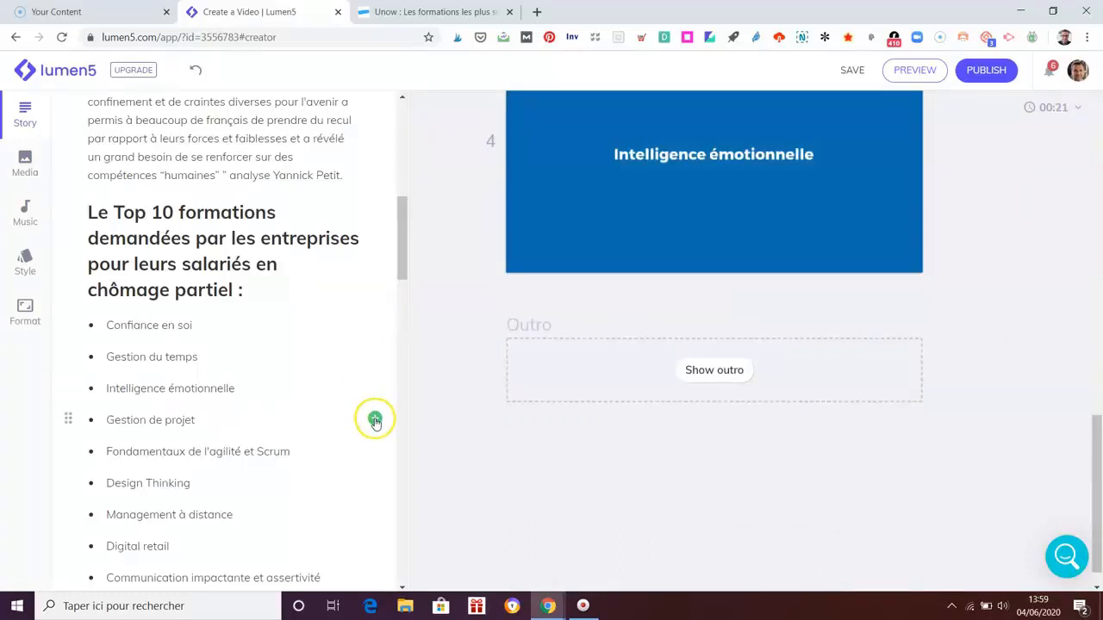
Add scenes for Fondamentaux de l'agilité et Scrum, Design Thinking, Management à distance, Digital retail, Communication impactante et assertivité, and Digital learning pour les formateurs.
scroll(362, 449, "down", 1)
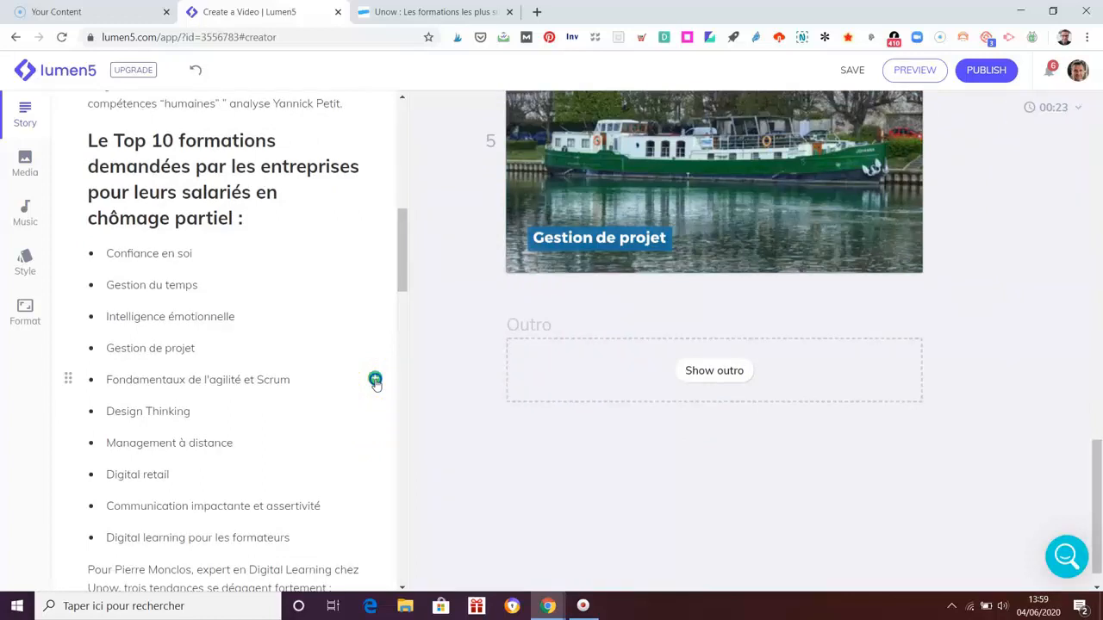
left_click(375, 381)
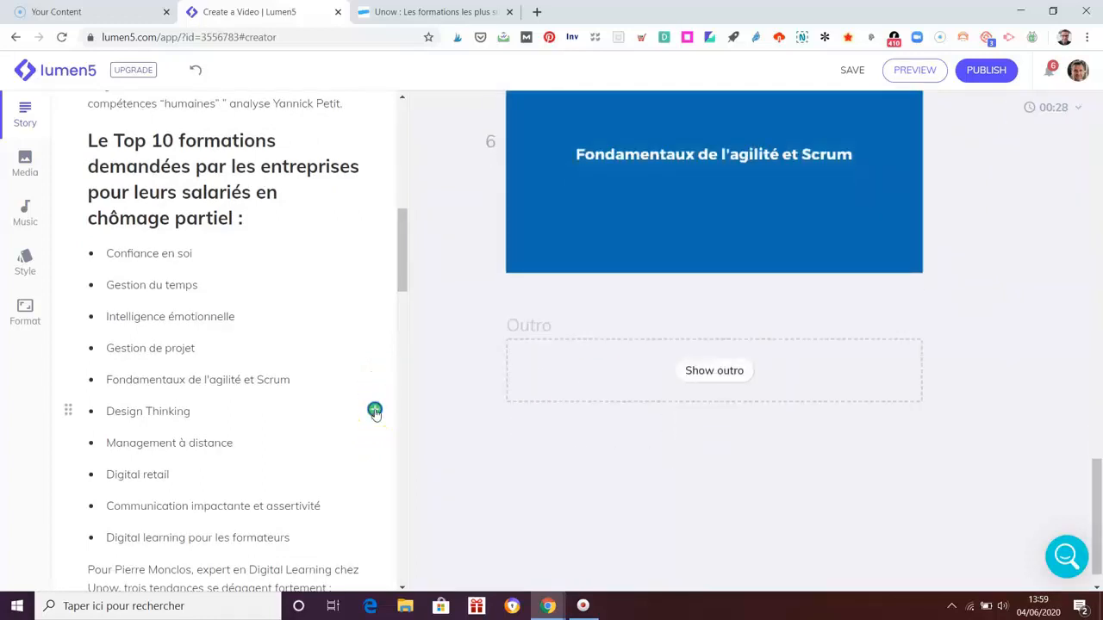
left_click(375, 411)
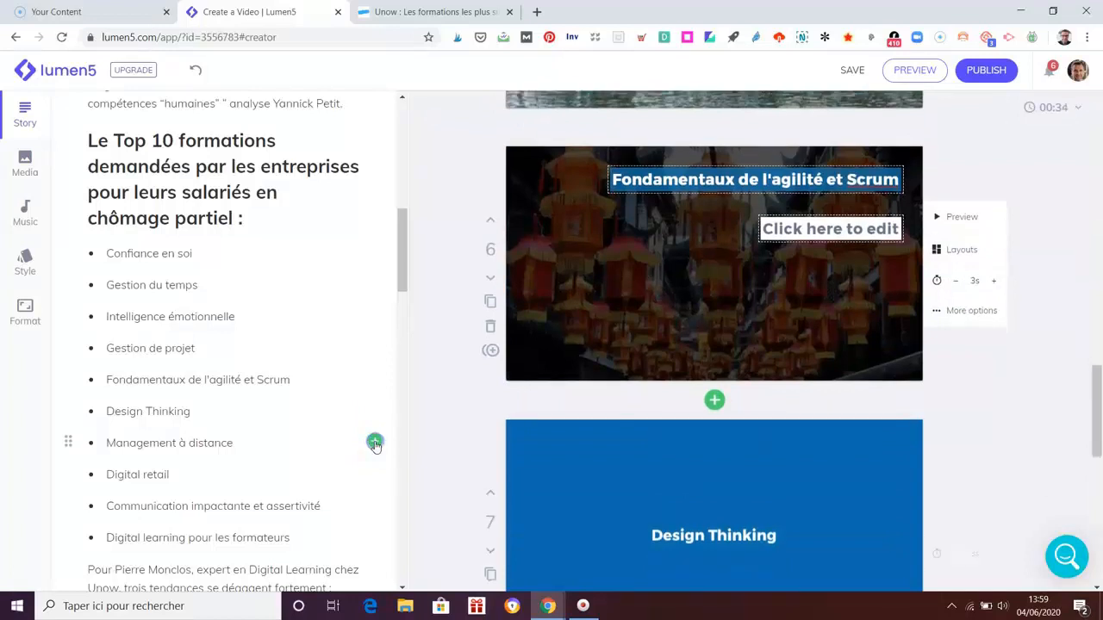
left_click(375, 443)
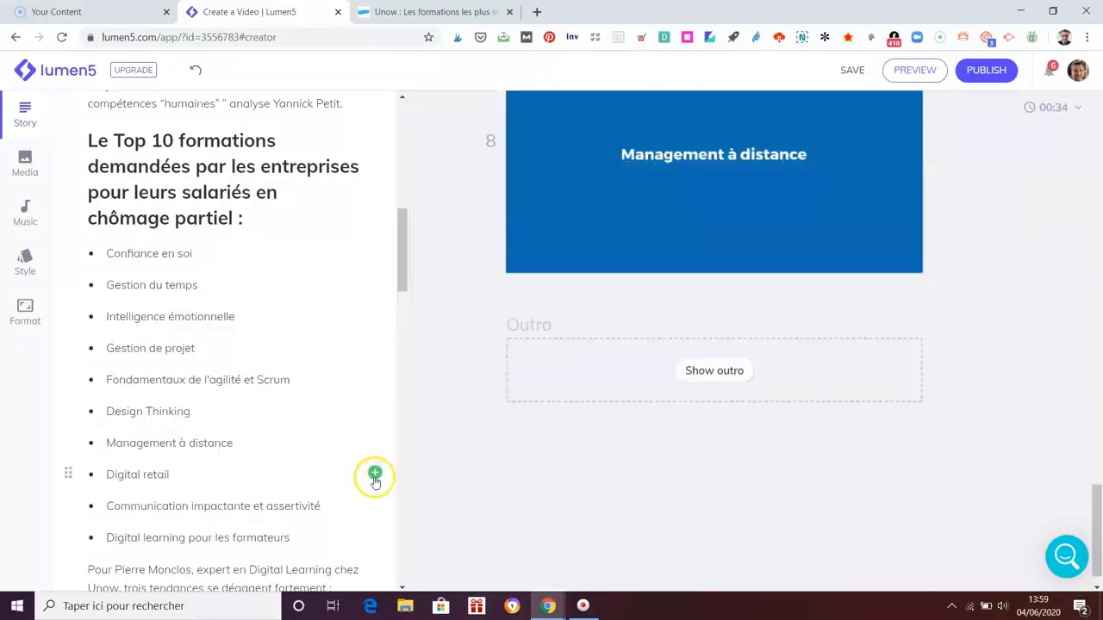
left_click(374, 474)
left_click(374, 505)
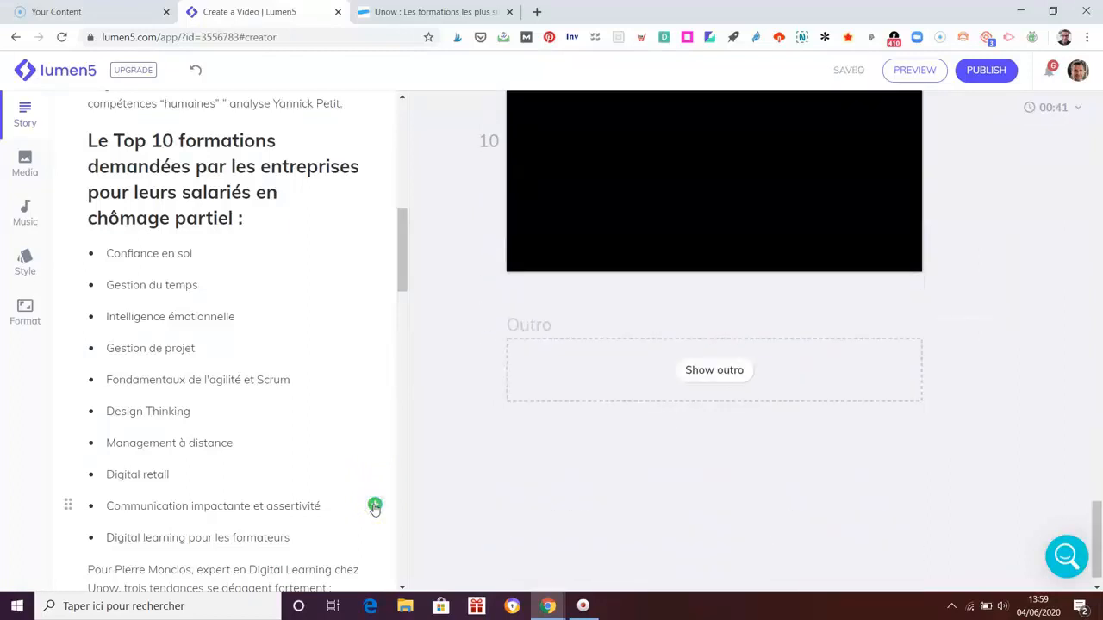
left_click(374, 536)
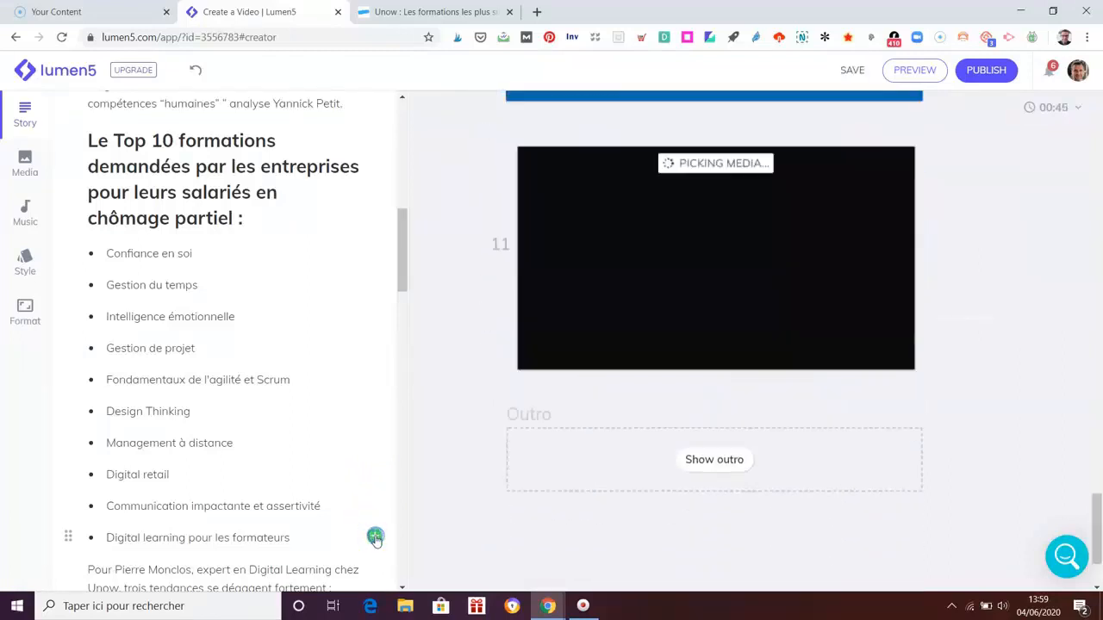
Review the storyboard scenes from the last one back to the title scene, checking the background media chosen for each course.
scroll(1034, 392, "up", 5)
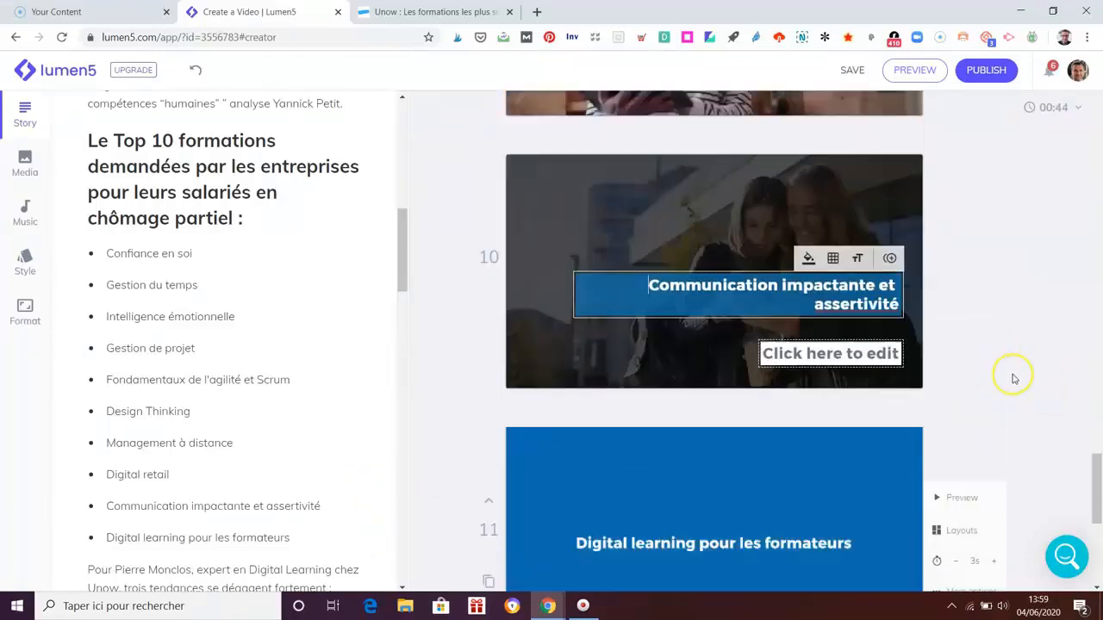
scroll(1014, 379, "up", 6)
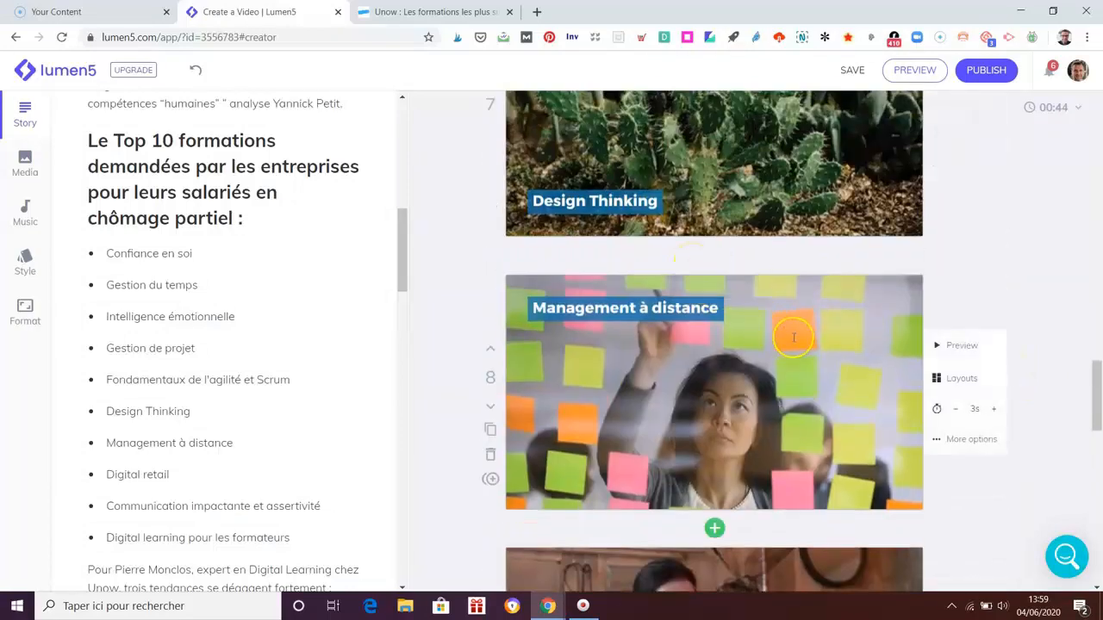
scroll(794, 334, "up", 1)
scroll(795, 339, "up", 6)
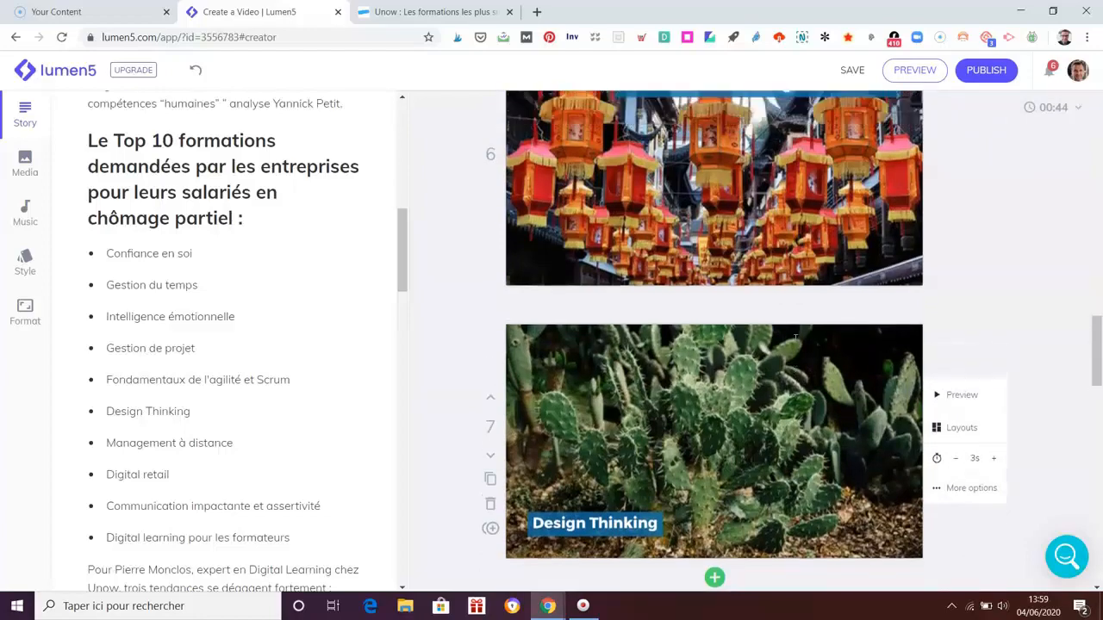
scroll(795, 338, "up", 6)
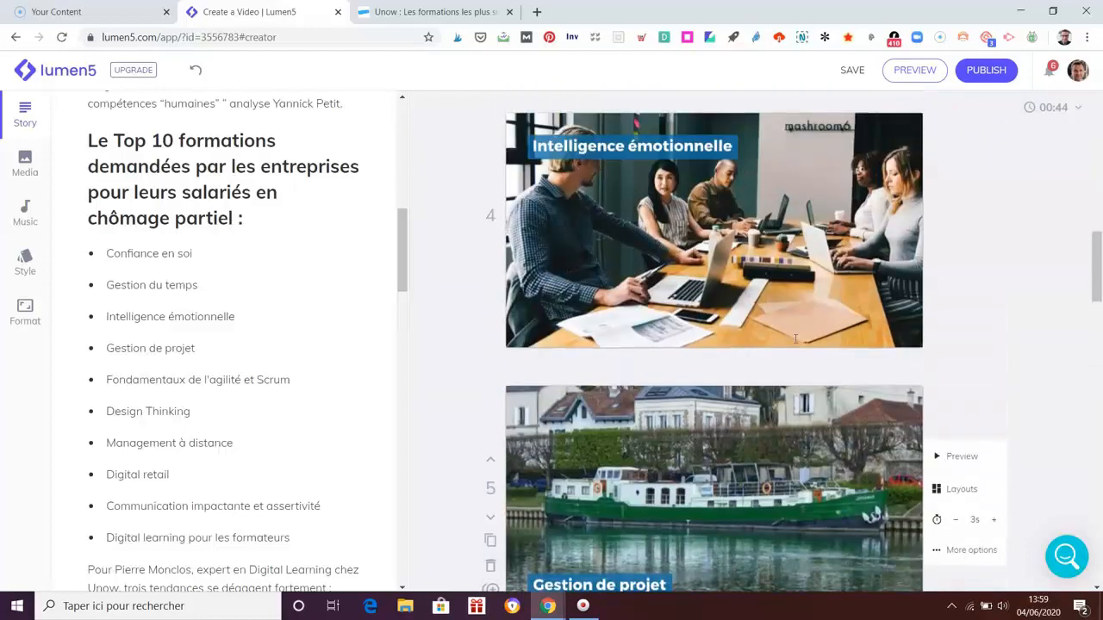
scroll(795, 339, "up", 2)
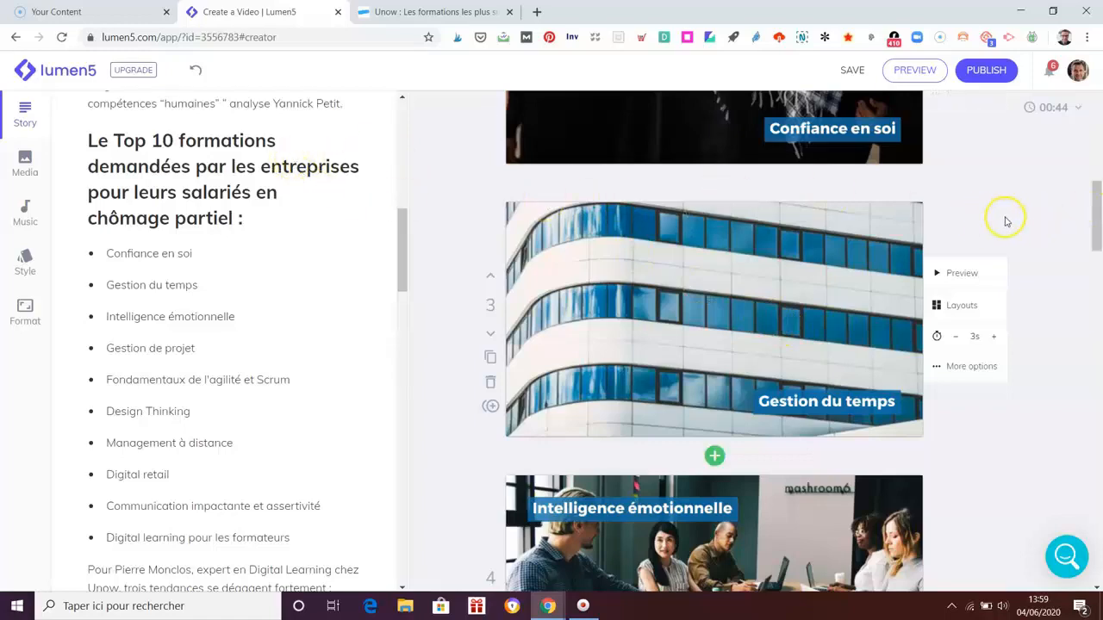
scroll(1005, 222, "up", 2)
scroll(1010, 219, "up", 4)
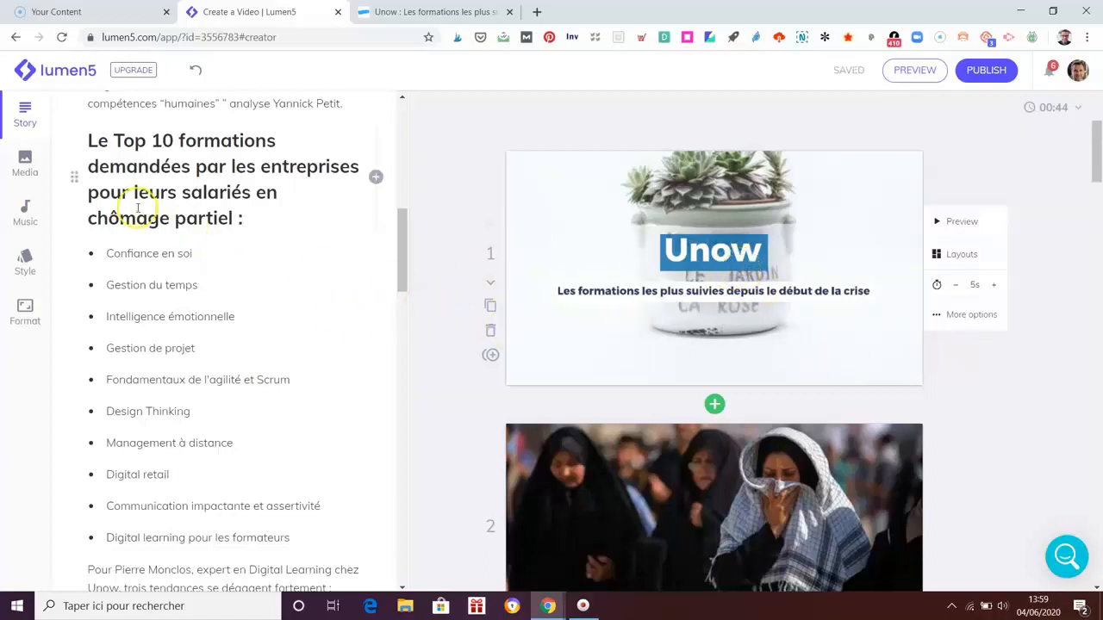
Search the media library for "management" to find a new background for the "Confiance en soi" scene.
left_click(25, 162)
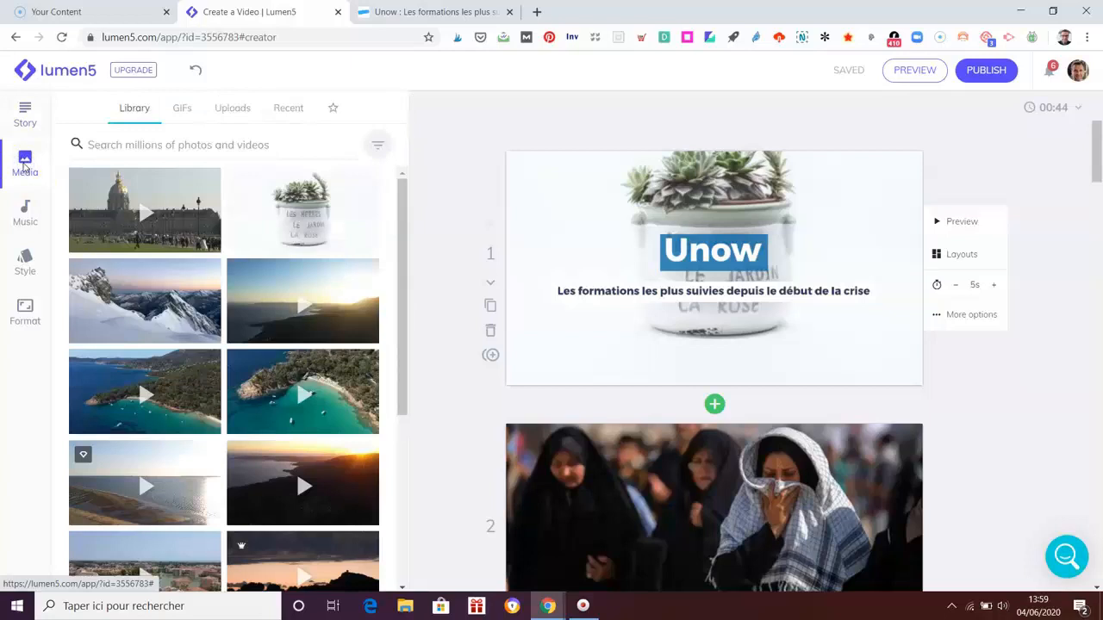
scroll(1051, 472, "down", 3)
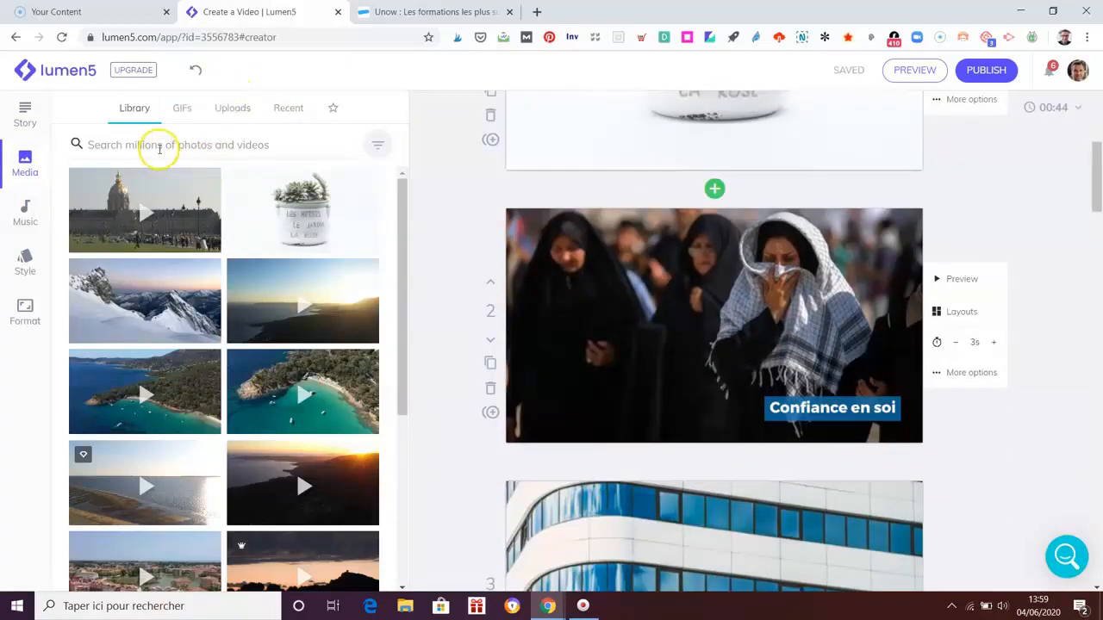
left_click(160, 146)
type("m")
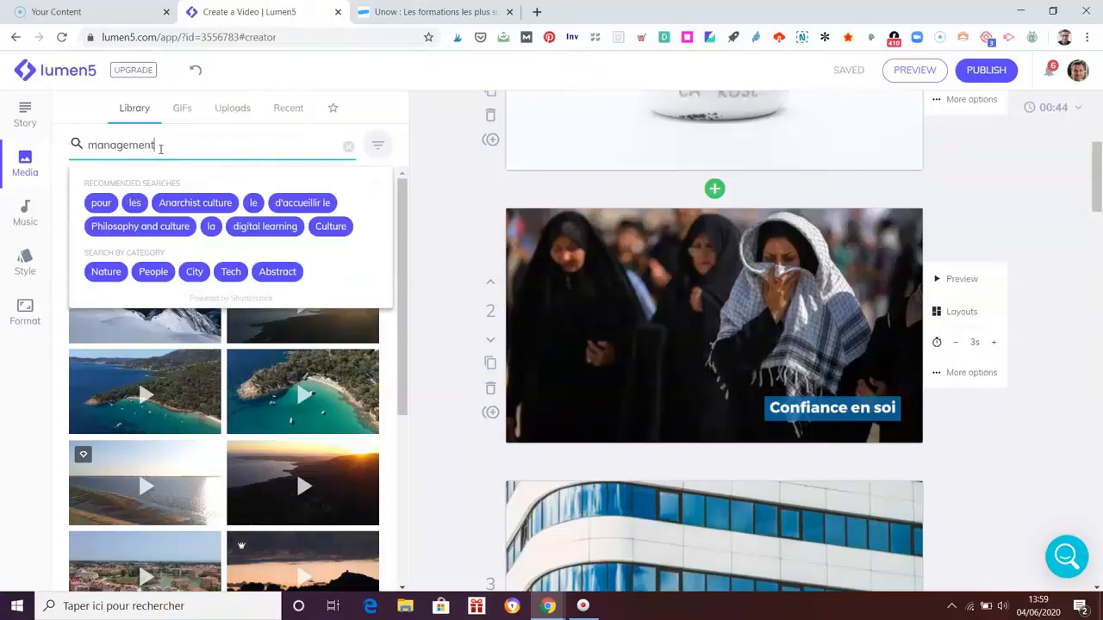
type("anagement")
key("Return")
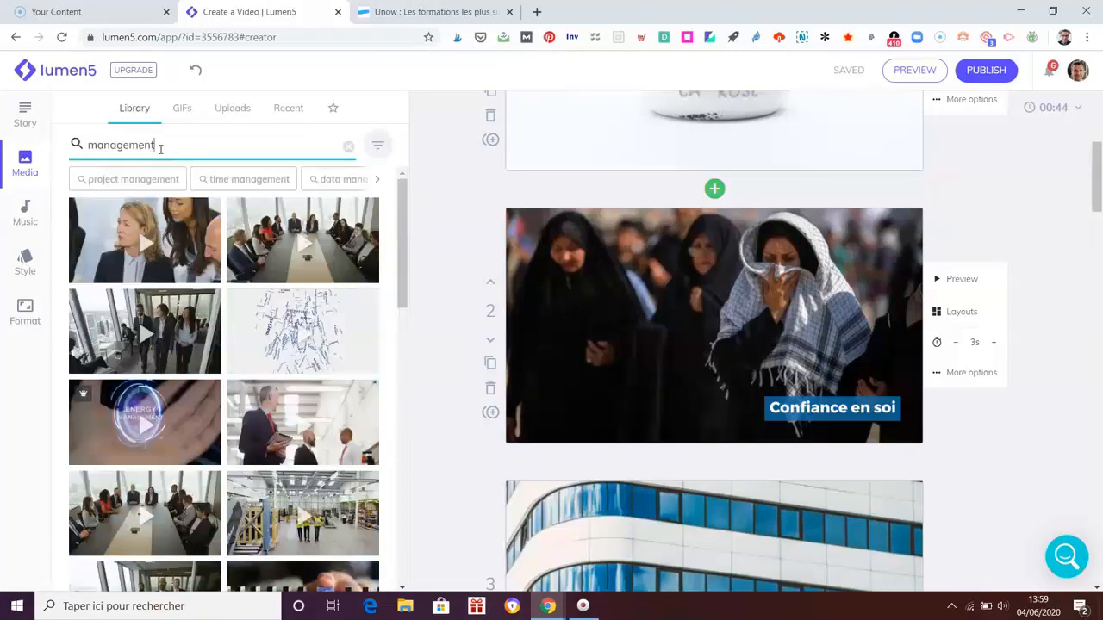
Replace the background of the "Confiance en soi" scene with the office clip of a woman in glasses raising her hands.
scroll(350, 387, "down", 2)
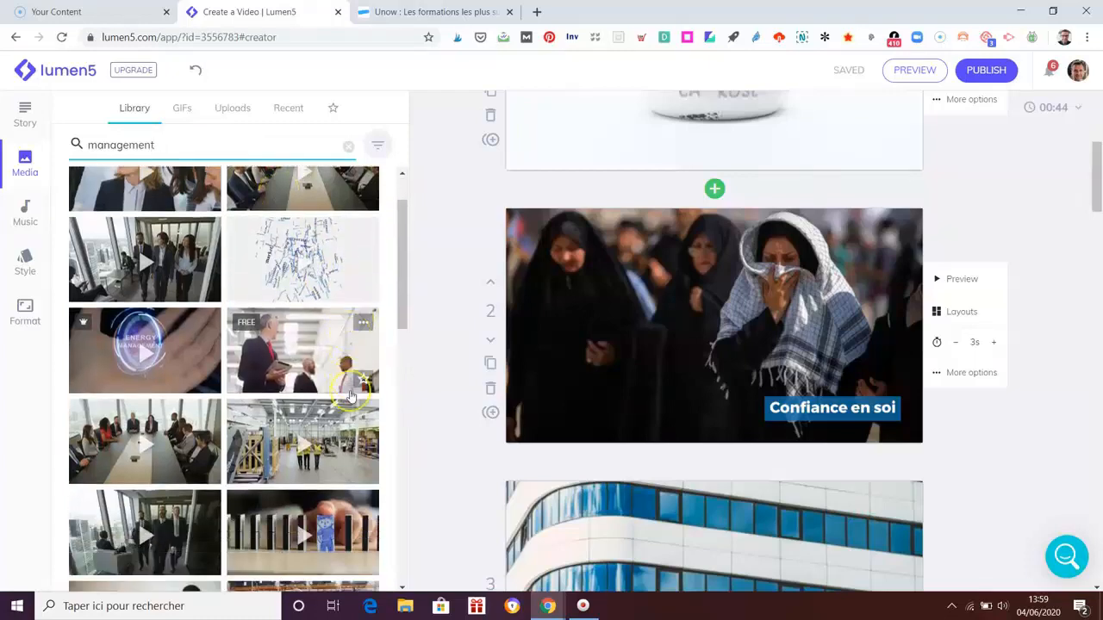
scroll(350, 395, "down", 2)
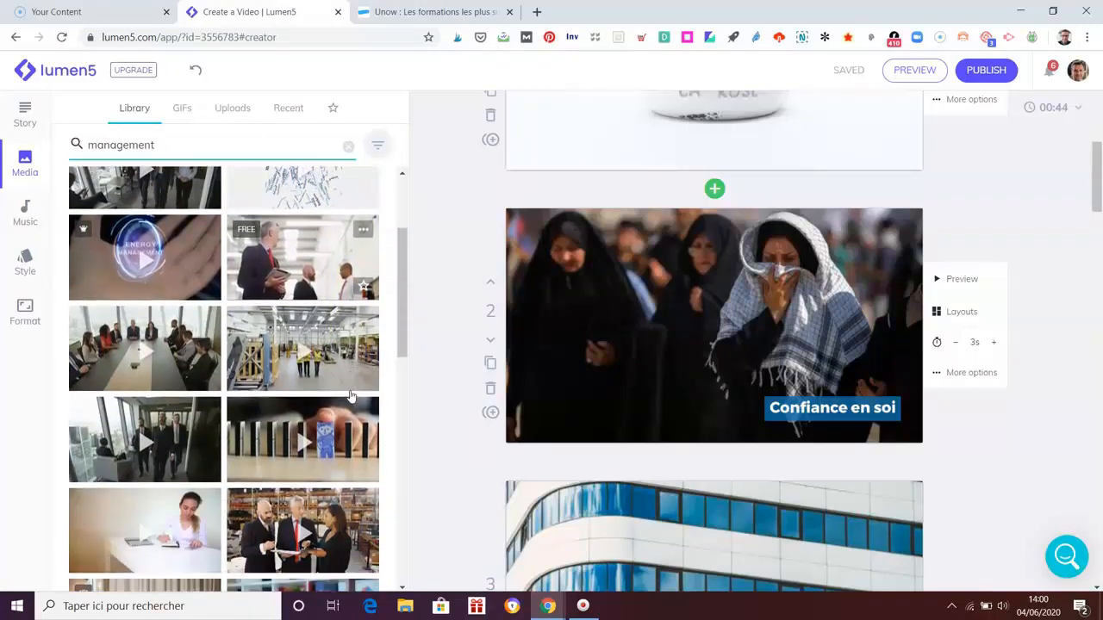
scroll(350, 394, "down", 2)
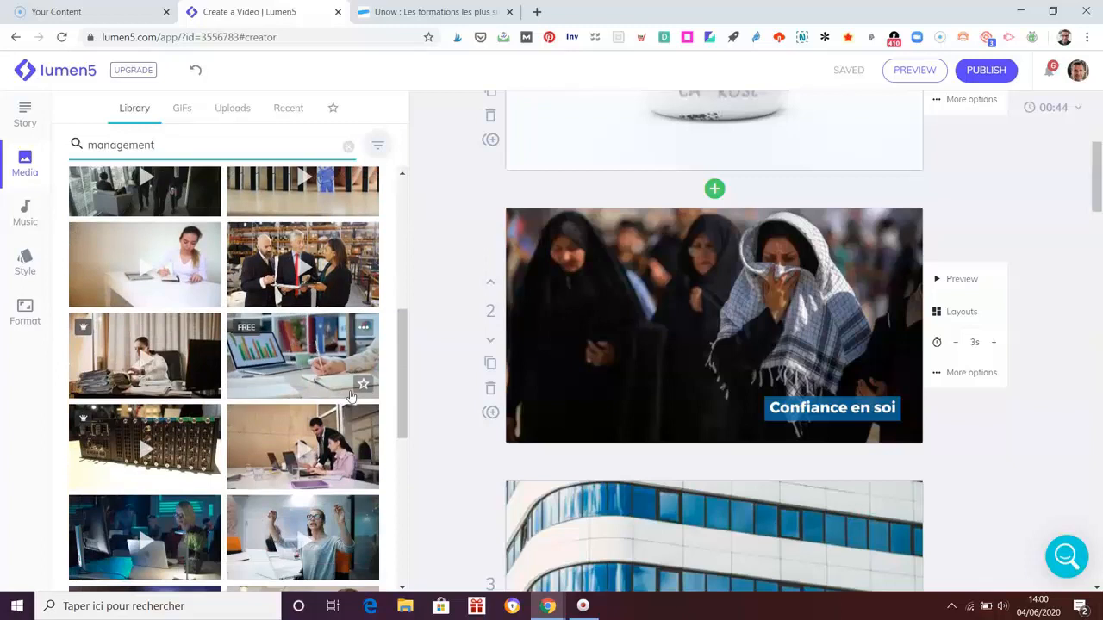
scroll(350, 394, "down", 2)
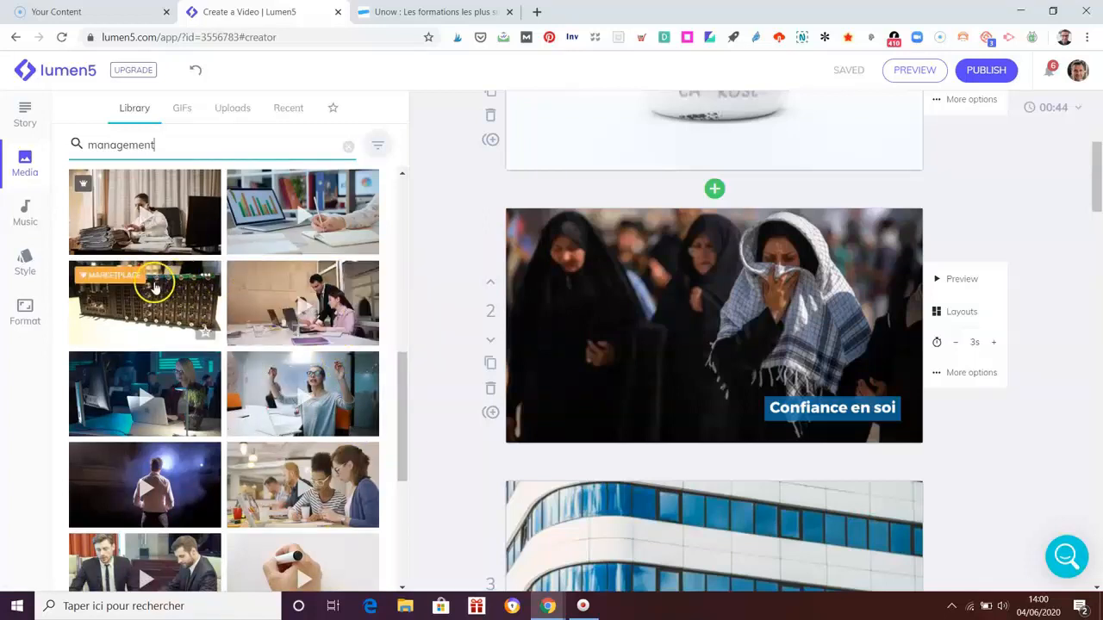
mouse_move(93, 277)
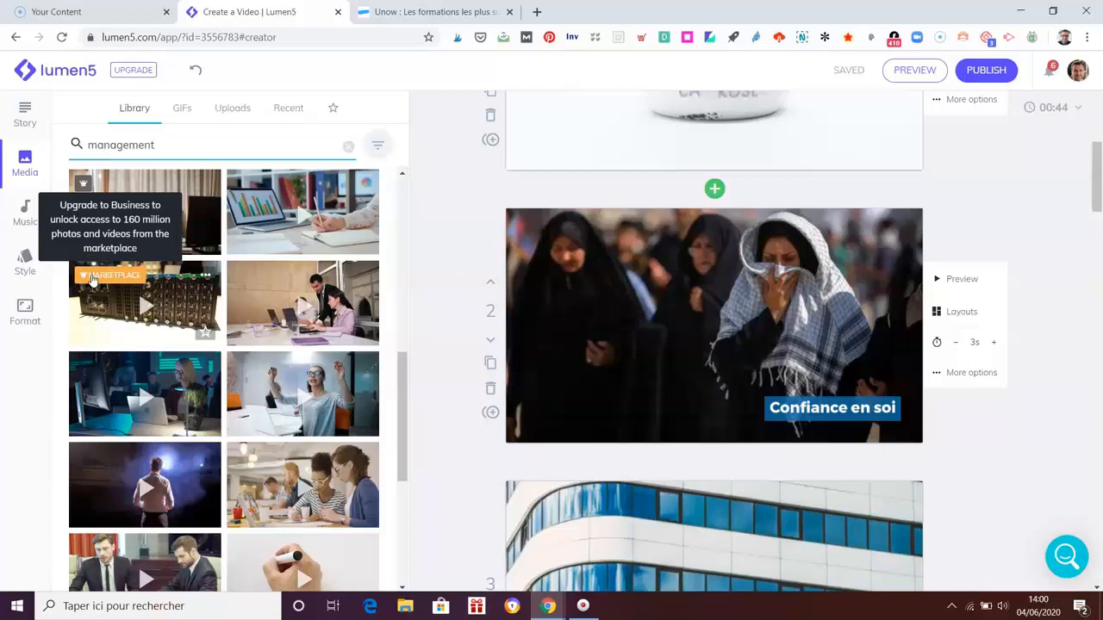
left_click(326, 390)
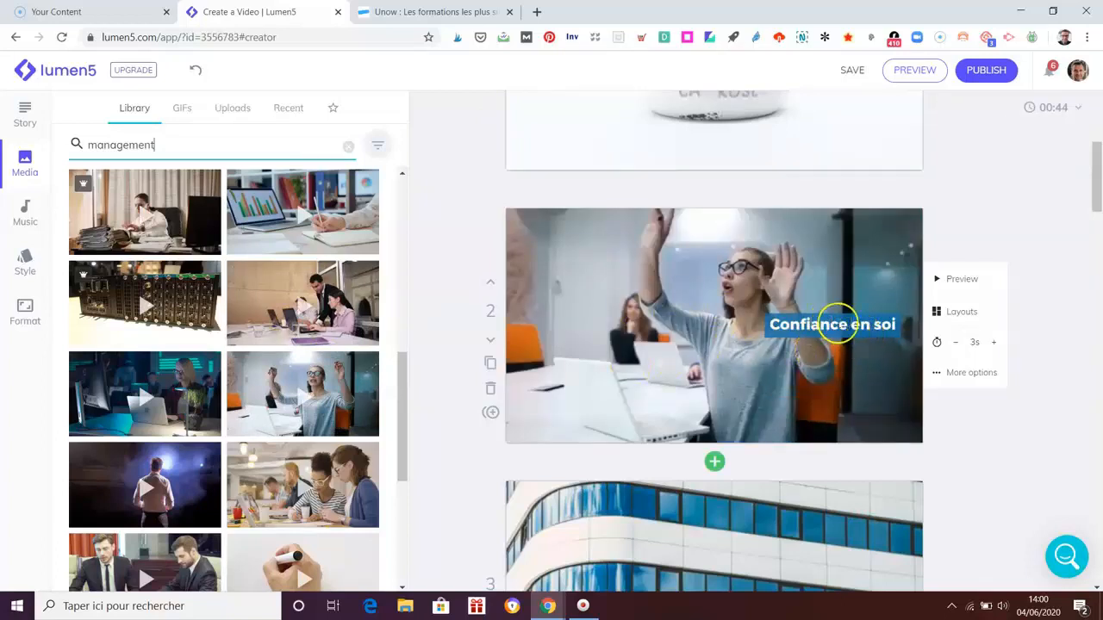
Set the text position of the "Confiance en soi" caption in scene 2 to the centre of the frame.
left_click(840, 332)
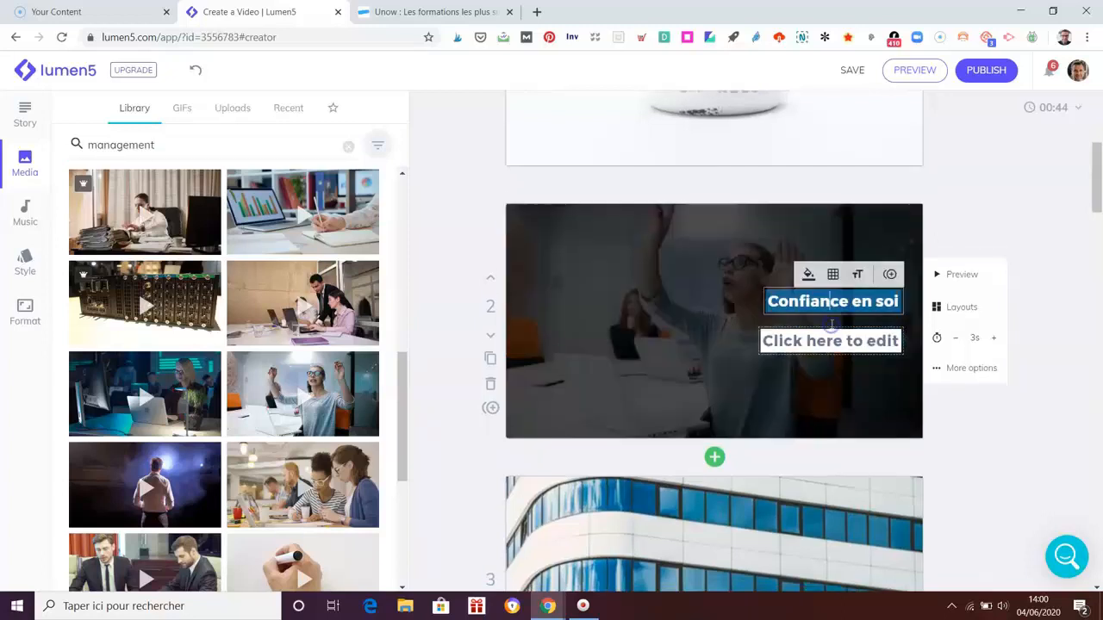
left_click(832, 246)
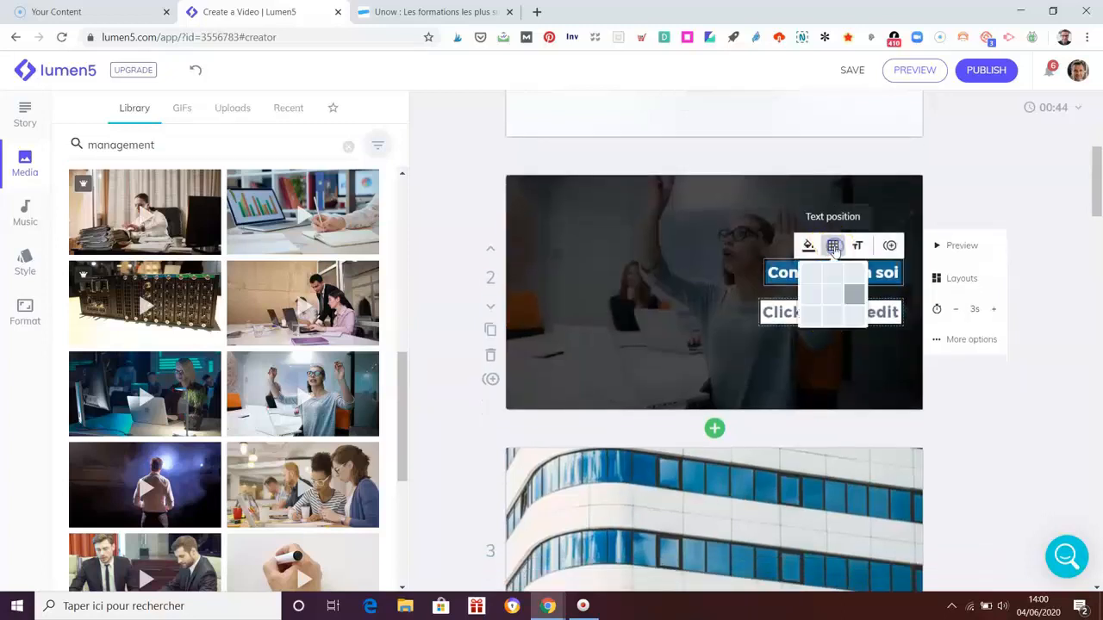
left_click(831, 291)
Try the "Confiance en soi" caption at the middle left of the frame and return it to the centre.
left_click(682, 240)
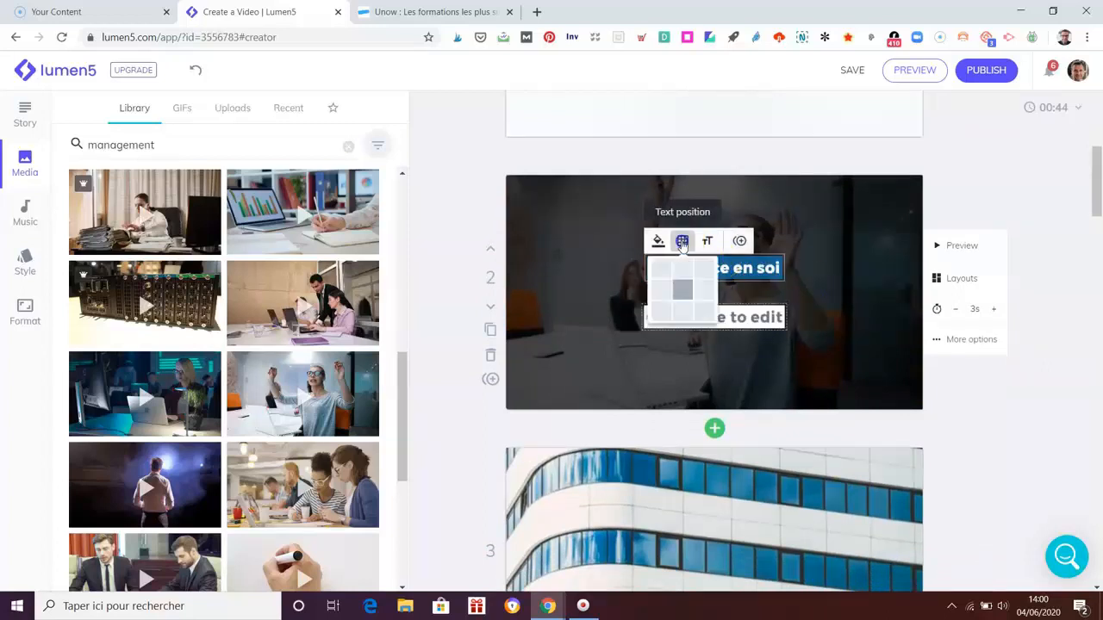
left_click(660, 291)
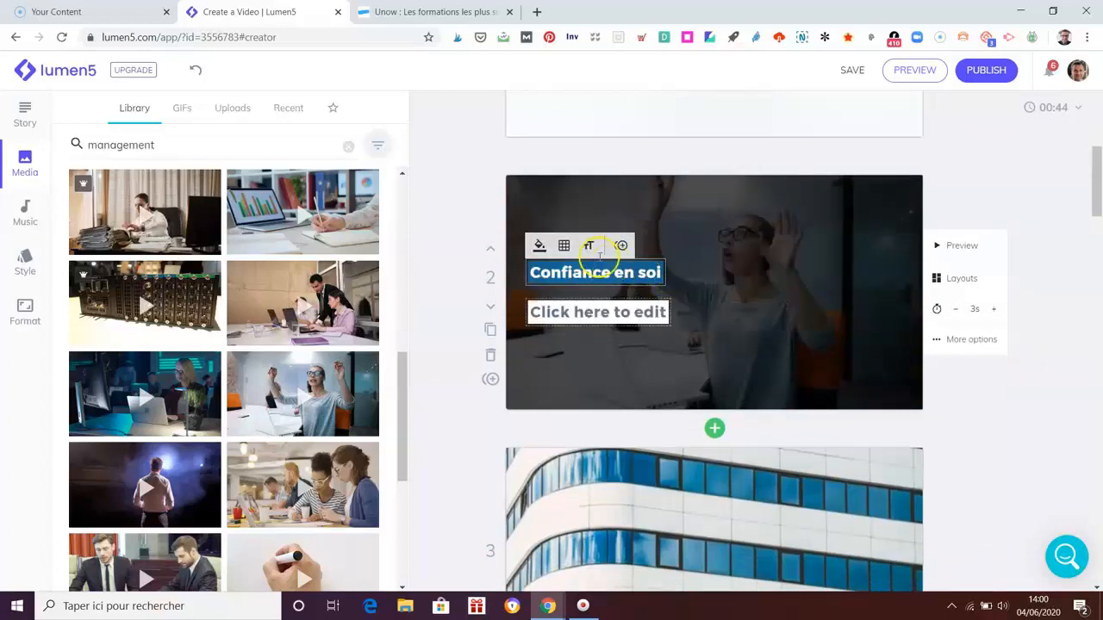
left_click(564, 246)
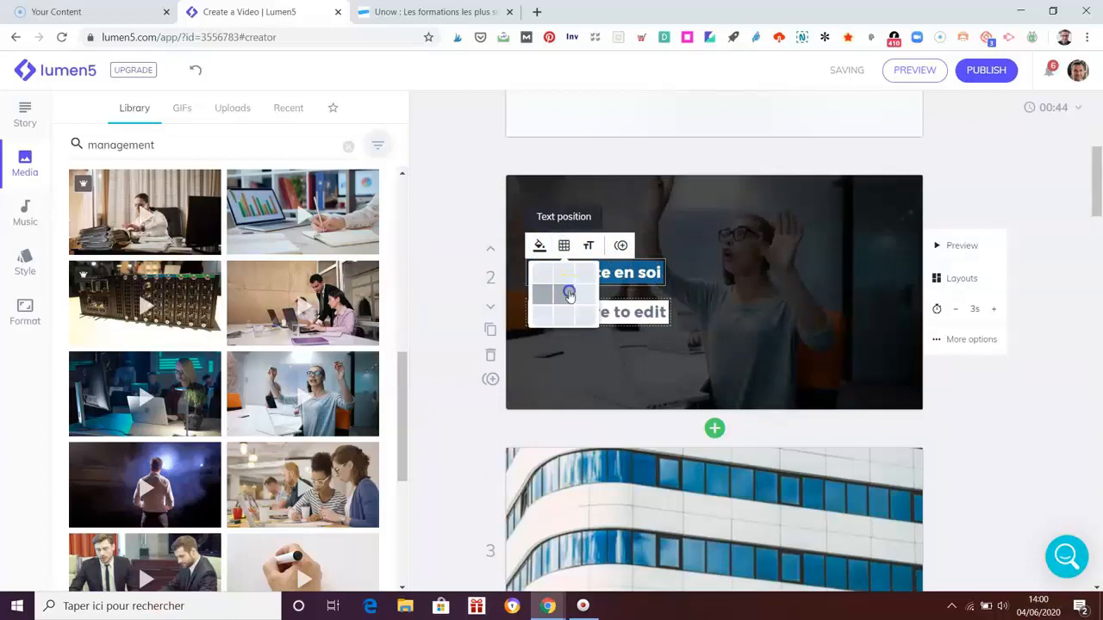
left_click(569, 294)
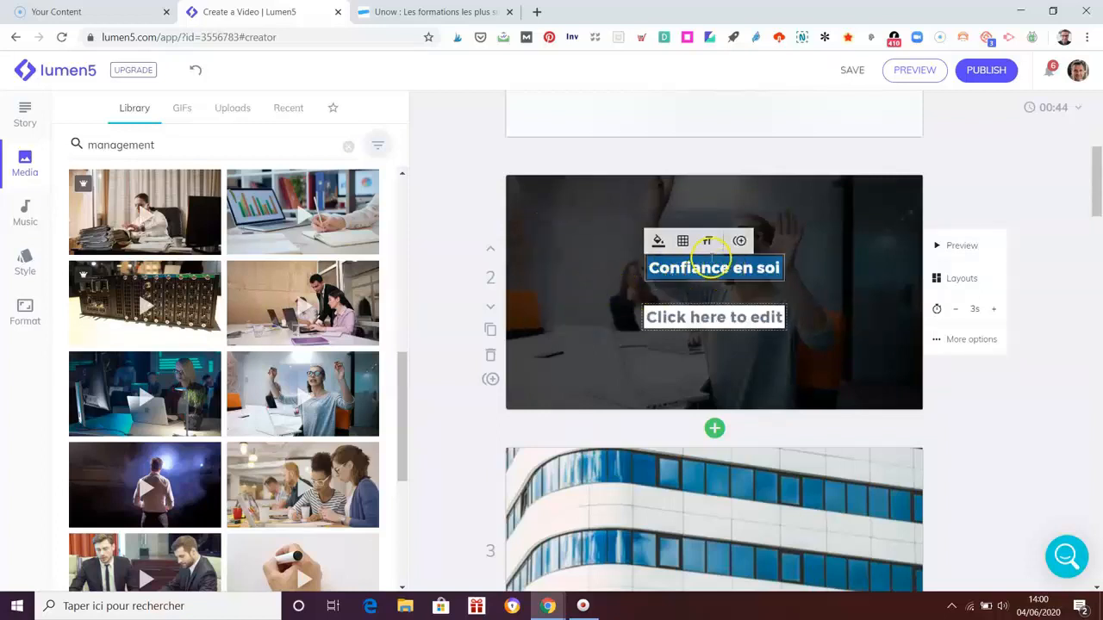
Set the "Confiance en soi" caption in scene 2 to the Huge text size and the scene's duration to 4 seconds.
left_click(707, 241)
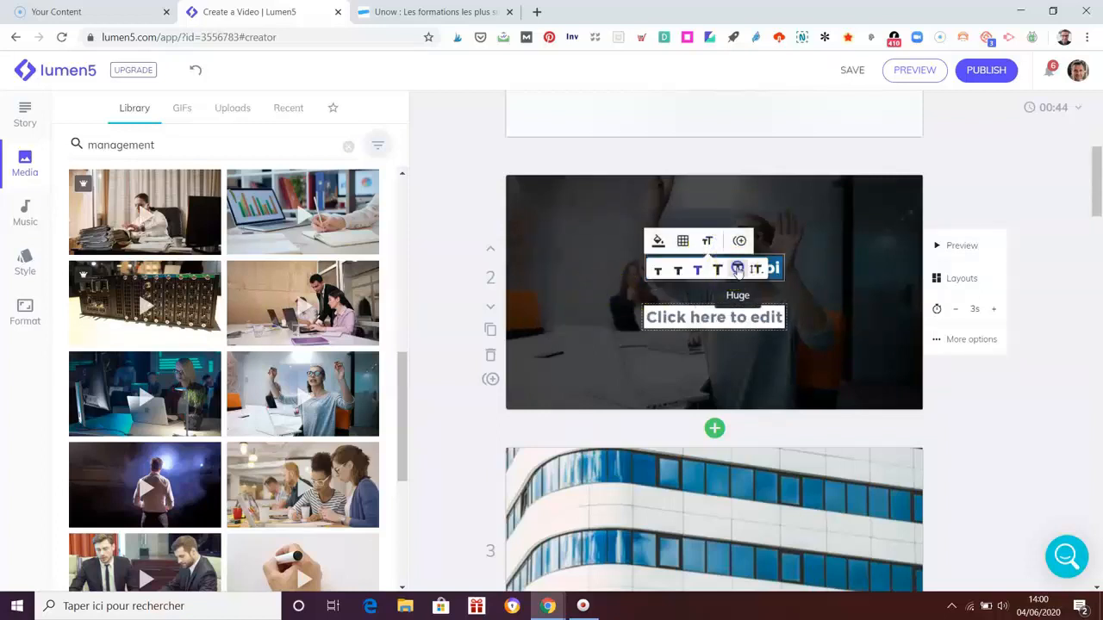
left_click(736, 270)
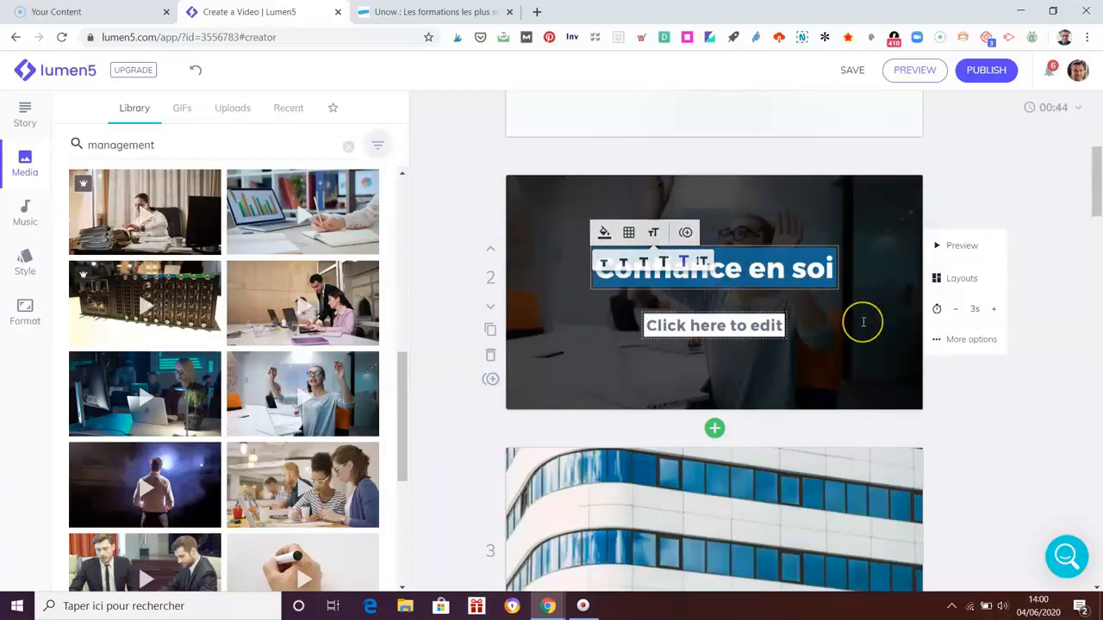
left_click(863, 322)
left_click(1058, 360)
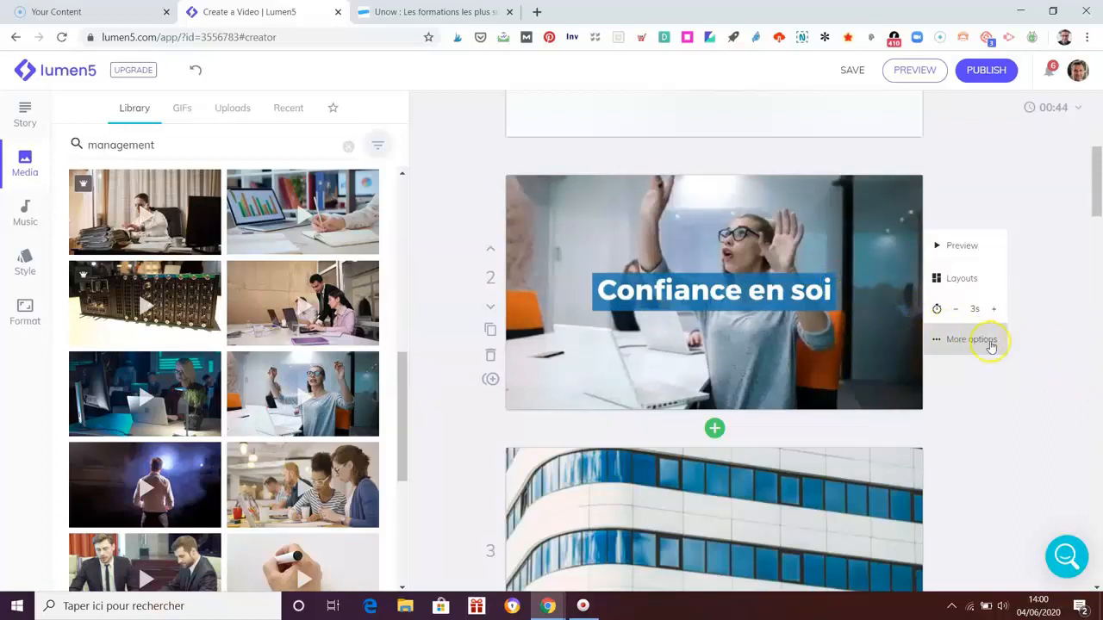
left_click(995, 310)
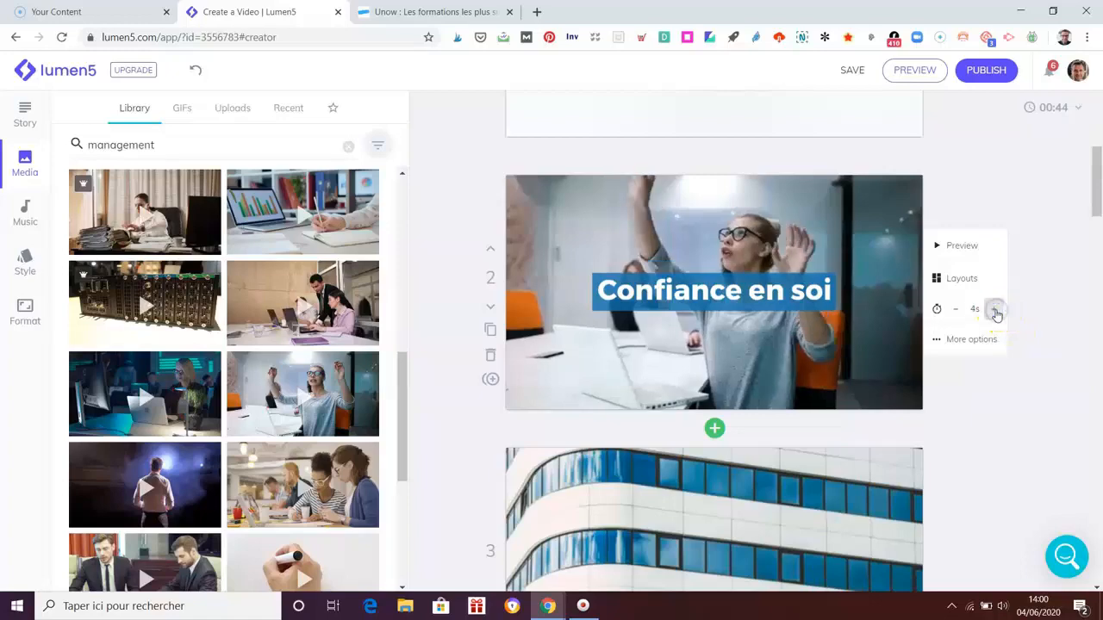
Set the text position of the "Gestion du temps" caption in scene 3 to the centre of the frame.
scroll(1043, 383, "down", 3)
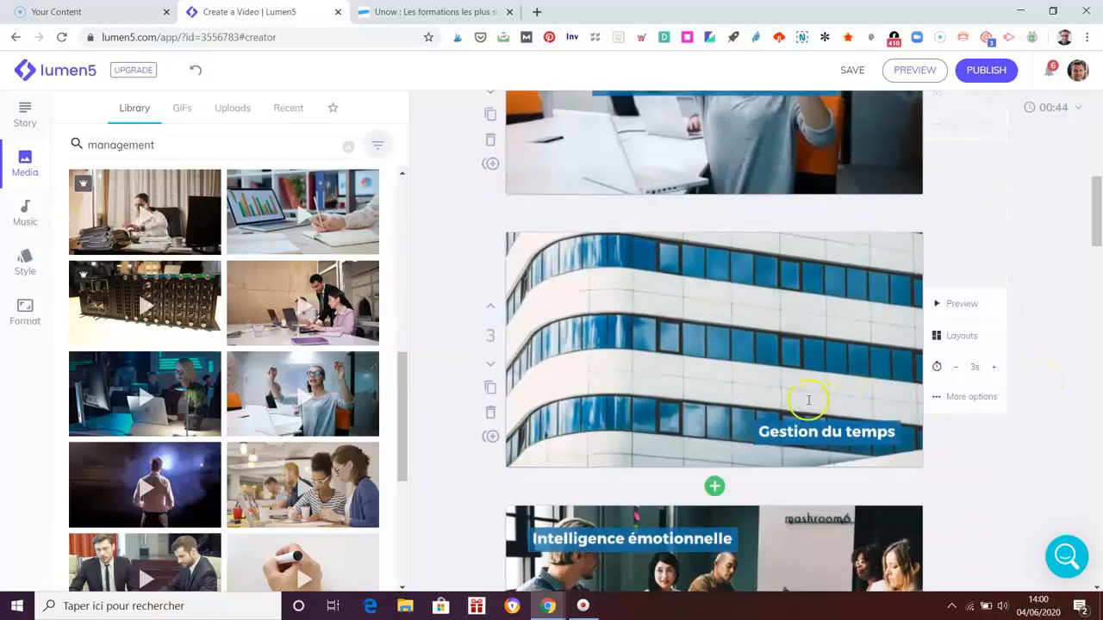
left_click(825, 432)
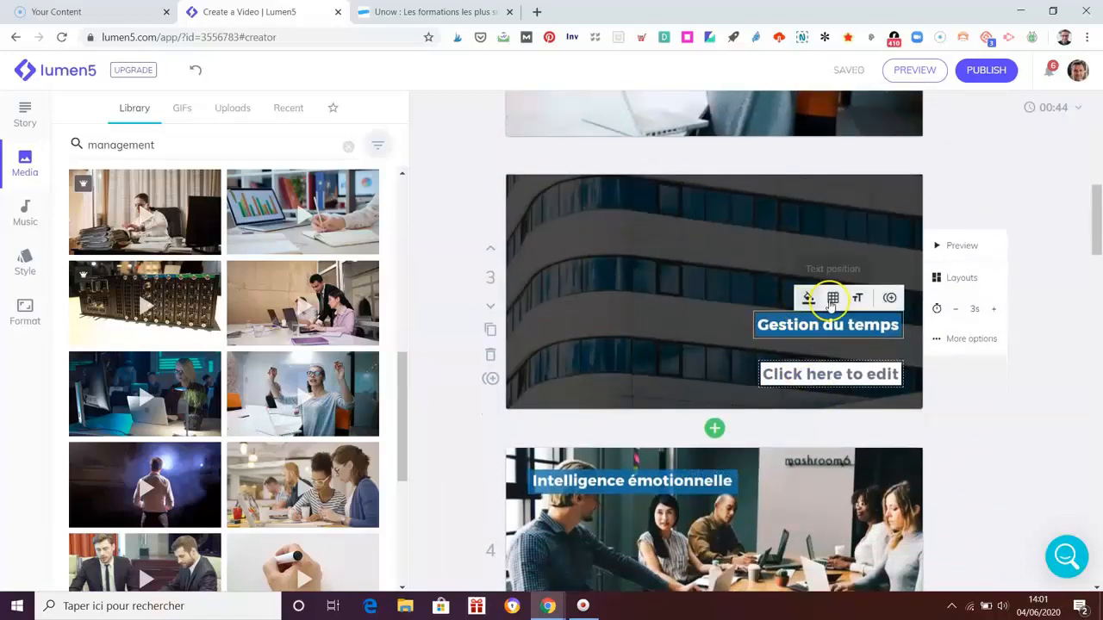
left_click(833, 299)
left_click(829, 345)
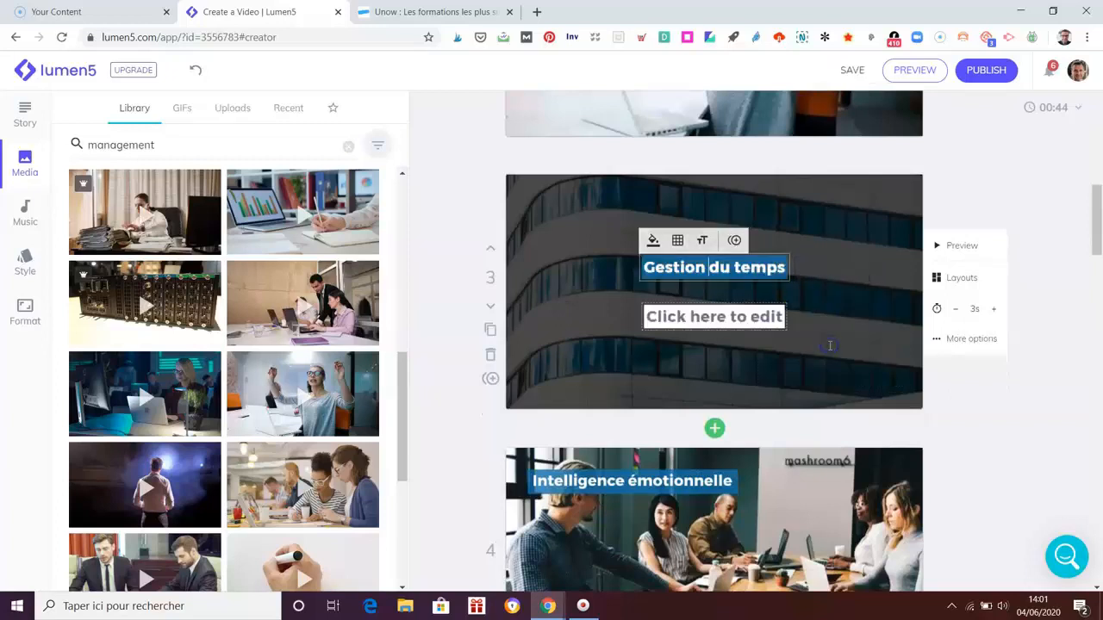
Try the Large text size on the "Gestion du temps" caption in scene 3, then set it to Huge.
left_click(702, 240)
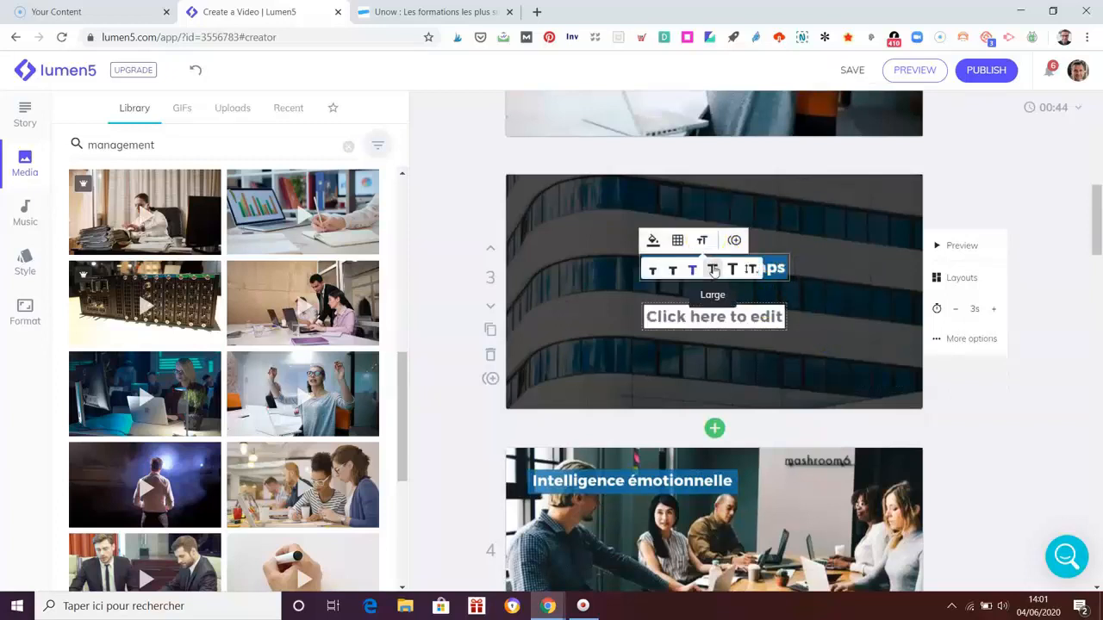
left_click(956, 385)
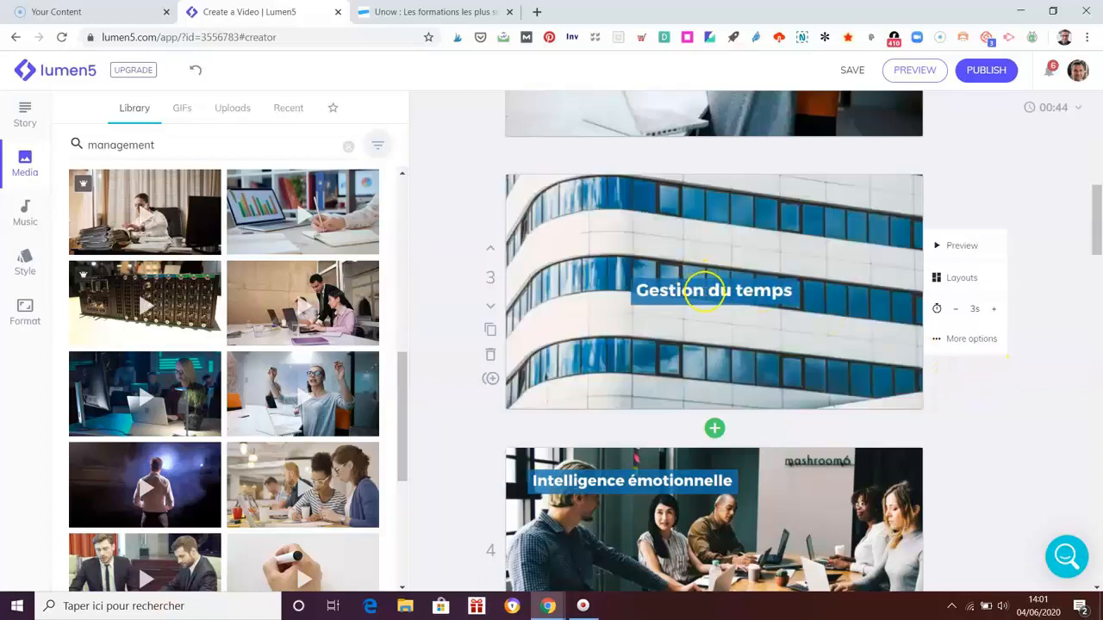
left_click(705, 290)
left_click(696, 243)
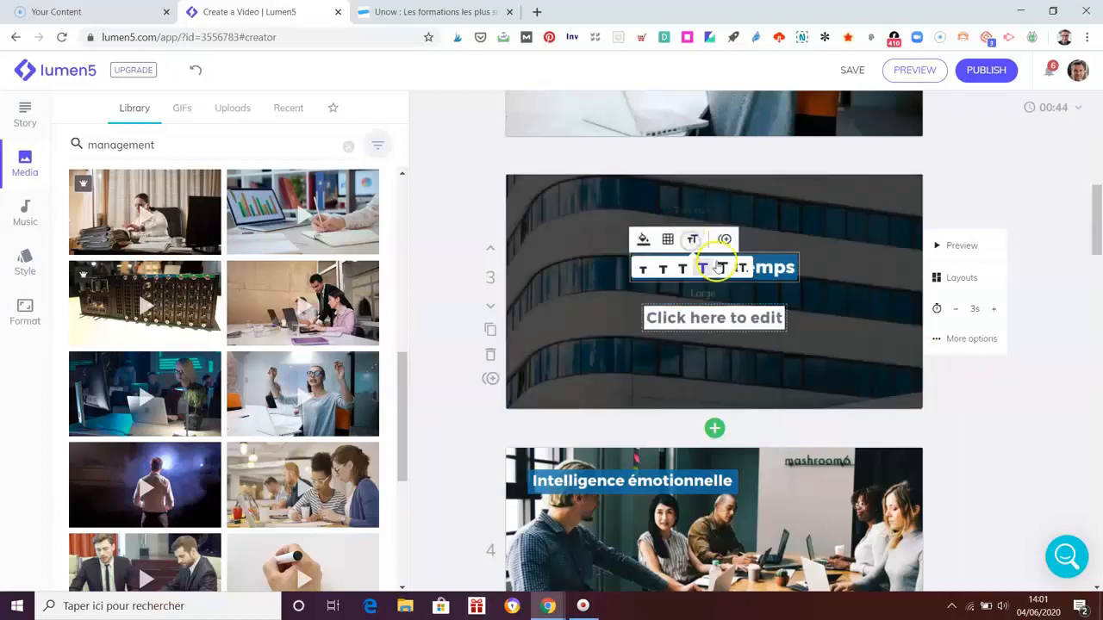
left_click(719, 264)
left_click(1012, 336)
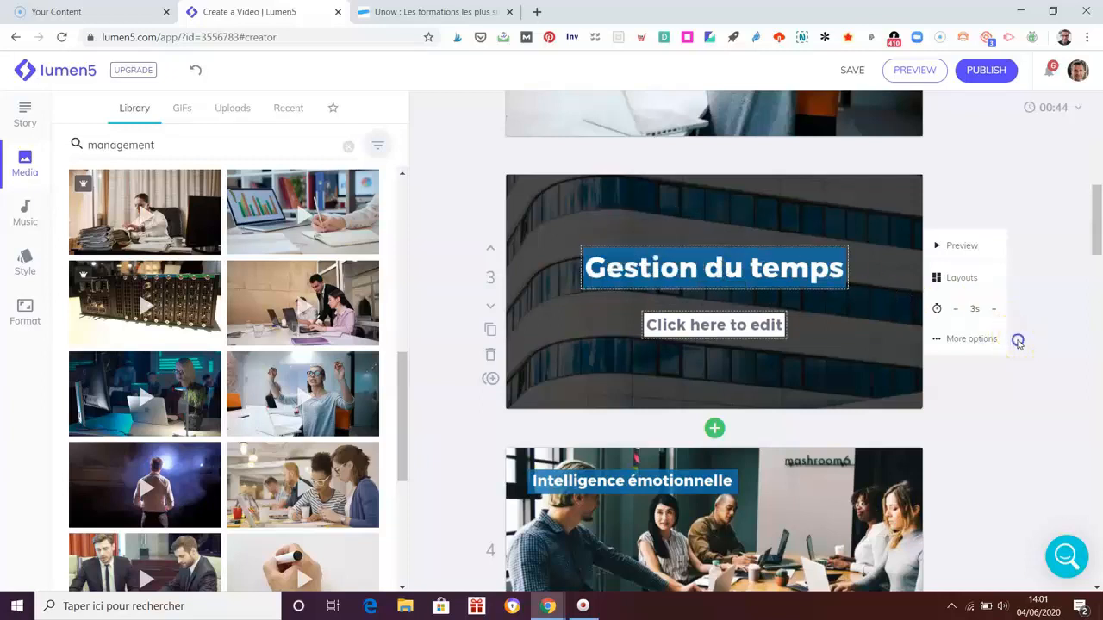
Search the media library for "time" and replace the "Gestion du temps" background with the clip of green digital clock figures.
left_click(193, 145)
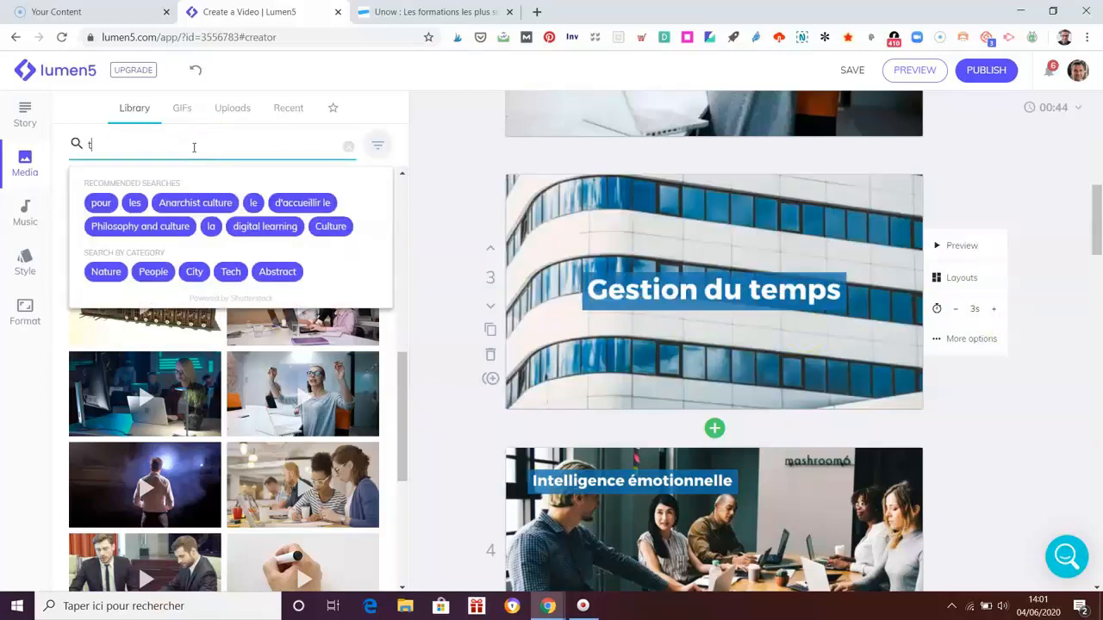
key("Return")
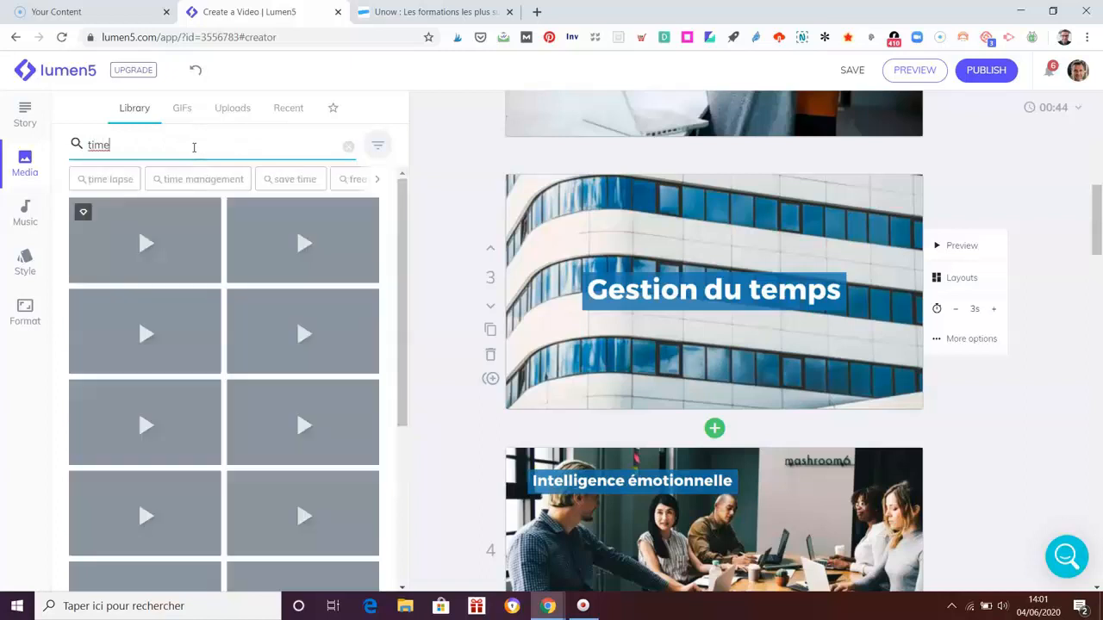
left_click(196, 155)
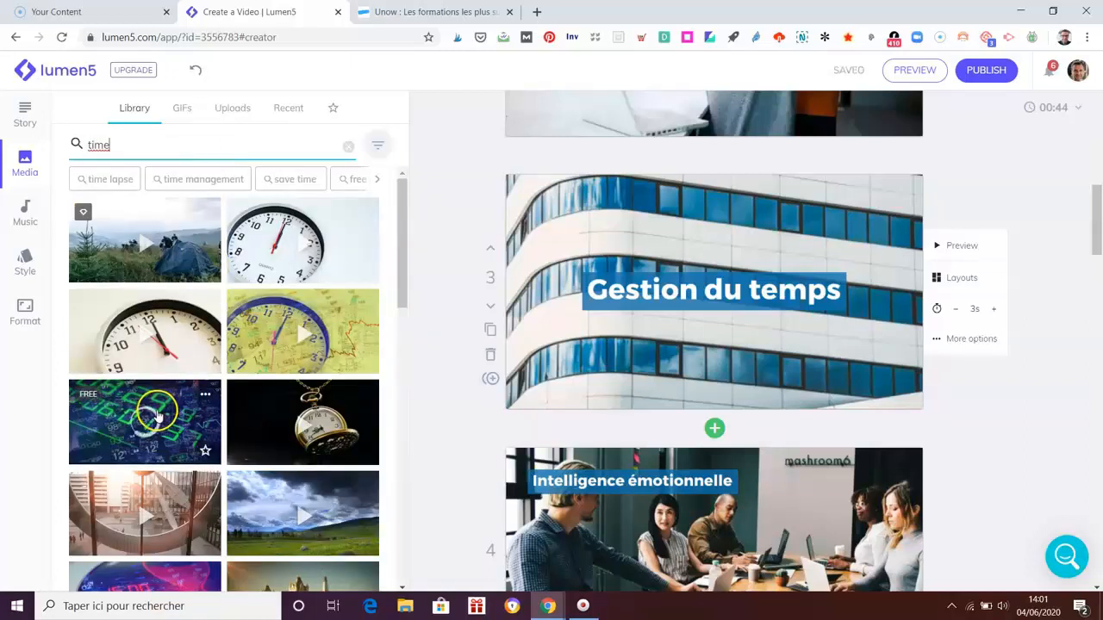
left_click(182, 416)
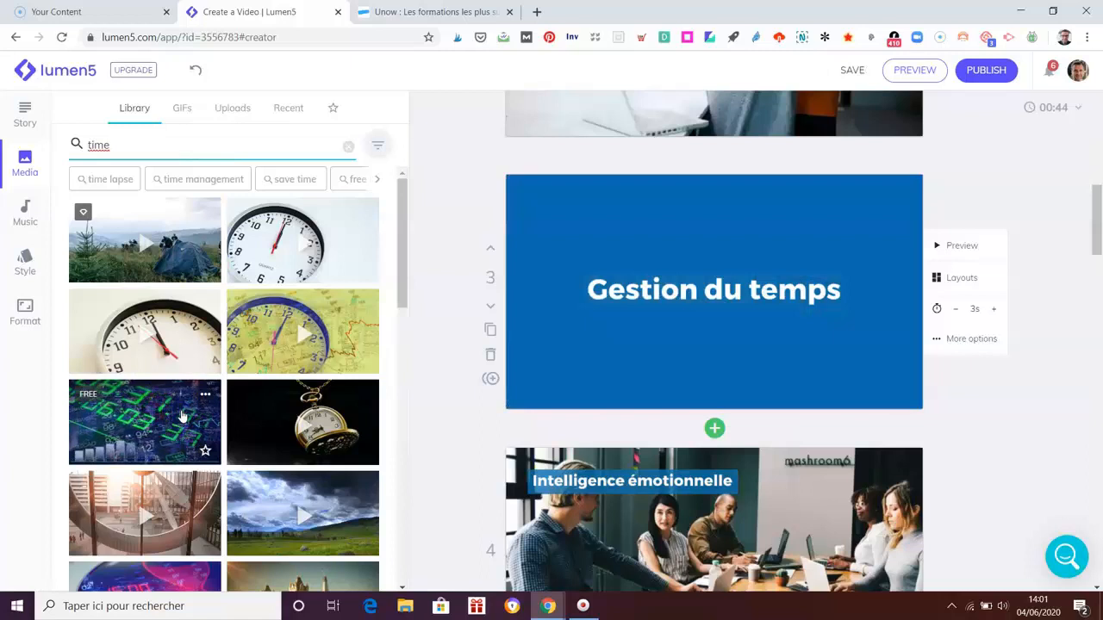
left_click(1045, 369)
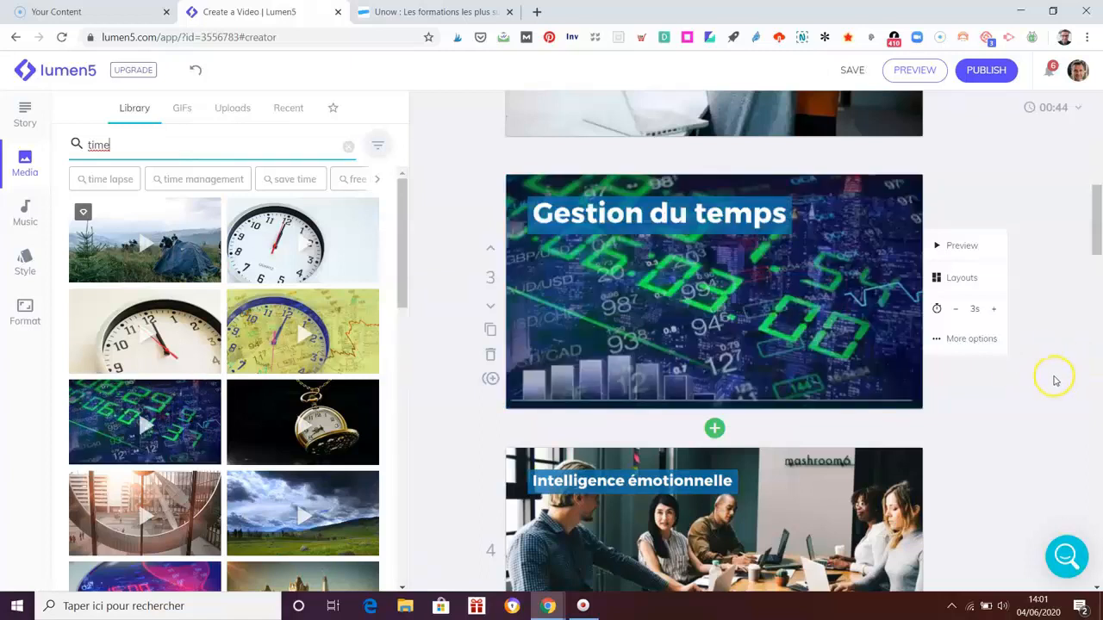
Move the "Gestion du temps" caption back to the centre of the frame over the new clip.
left_click(726, 213)
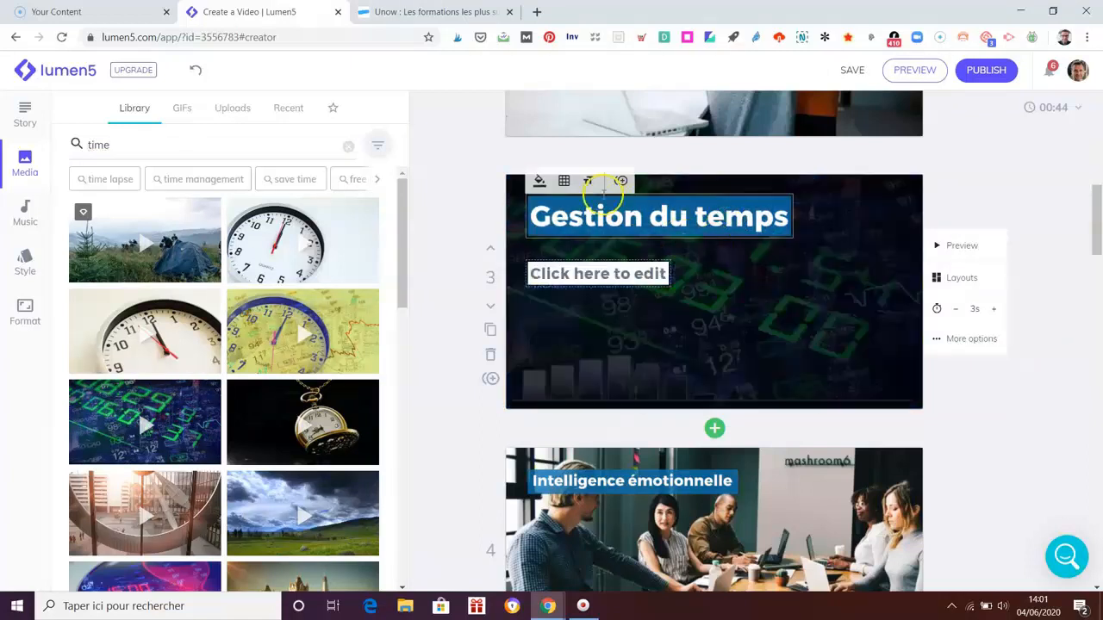
left_click(562, 181)
left_click(564, 223)
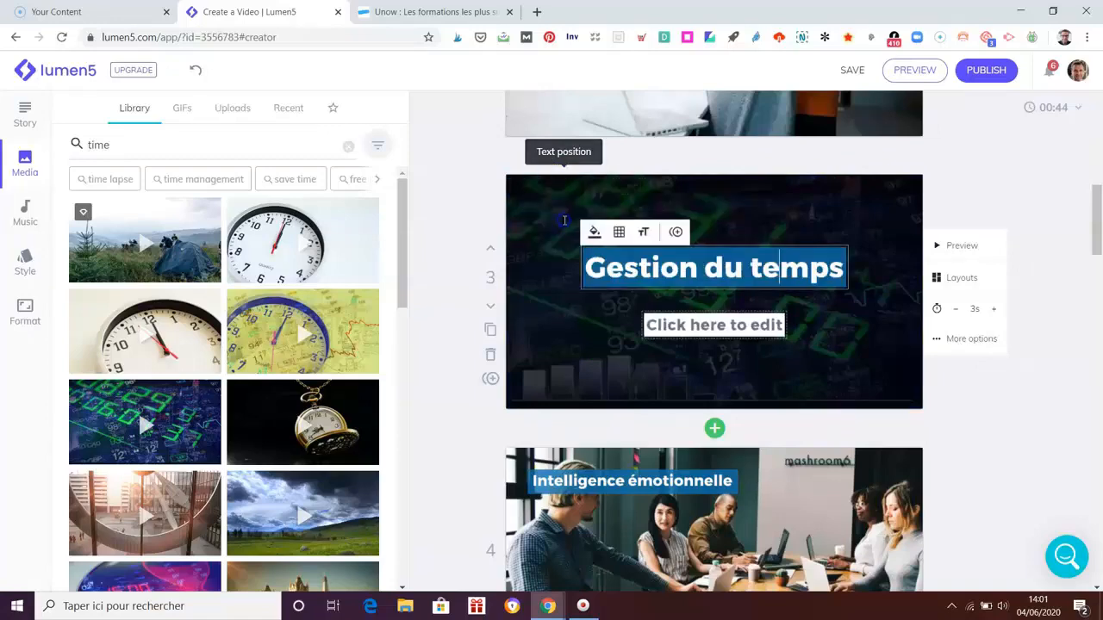
left_click(1048, 397)
Place the "Intelligence émotionnelle" caption in scene 4 at the bottom centre of the frame and set its text size to Huge.
scroll(1039, 404, "down", 3)
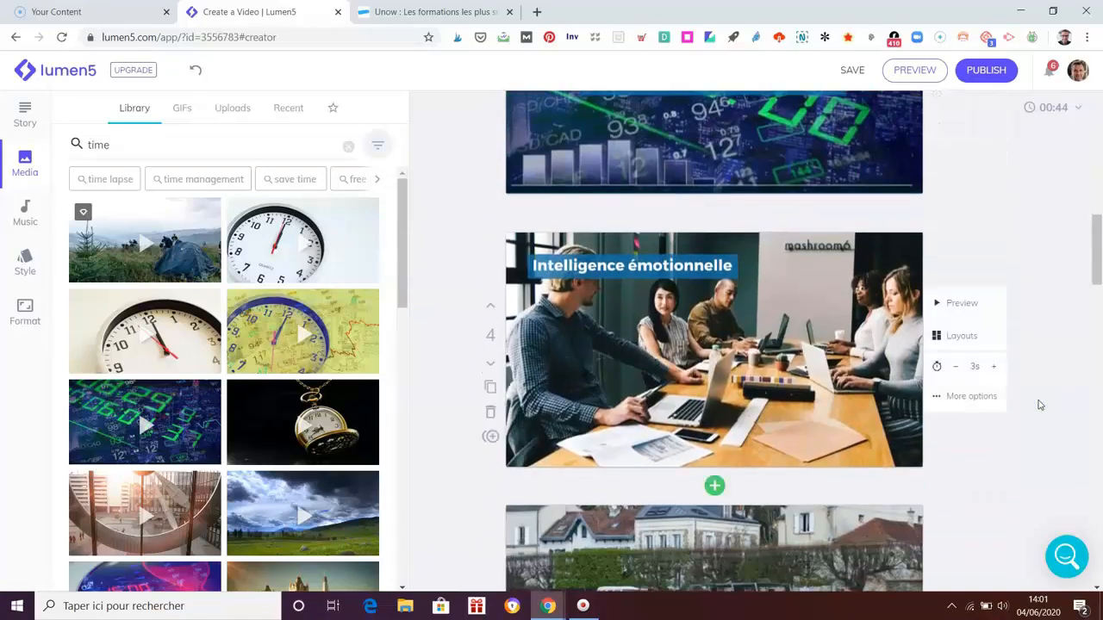
left_click(681, 267)
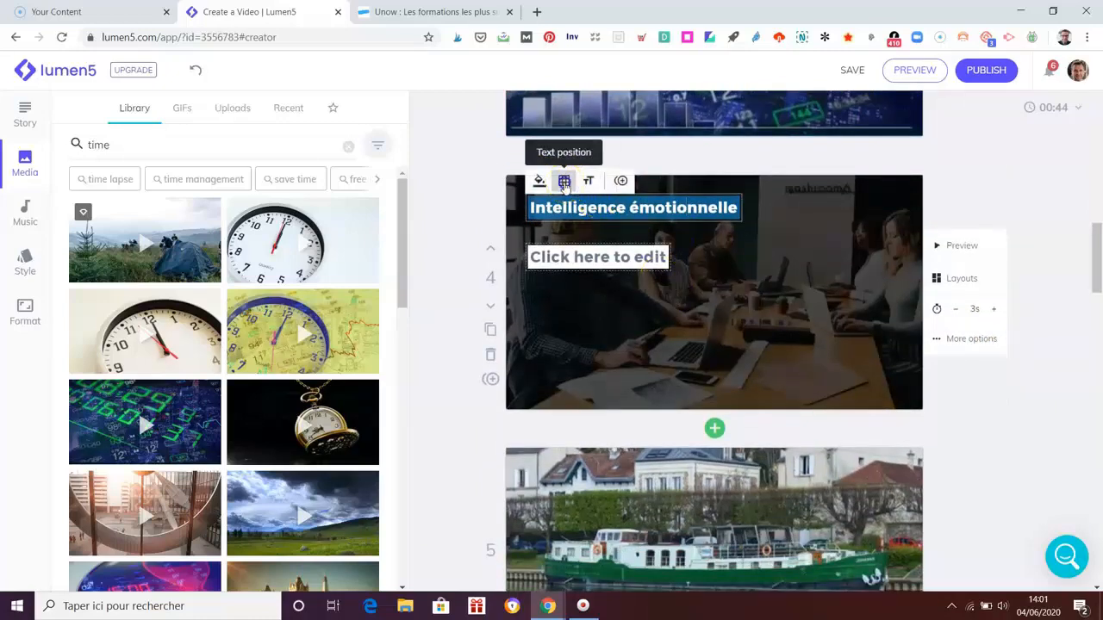
left_click(565, 182)
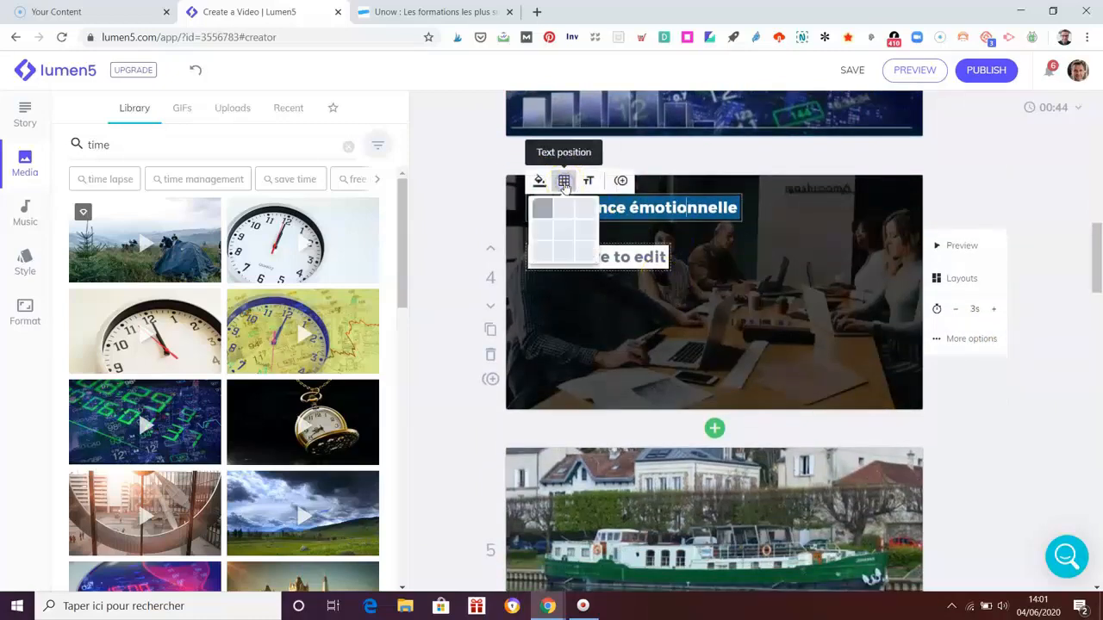
left_click(564, 251)
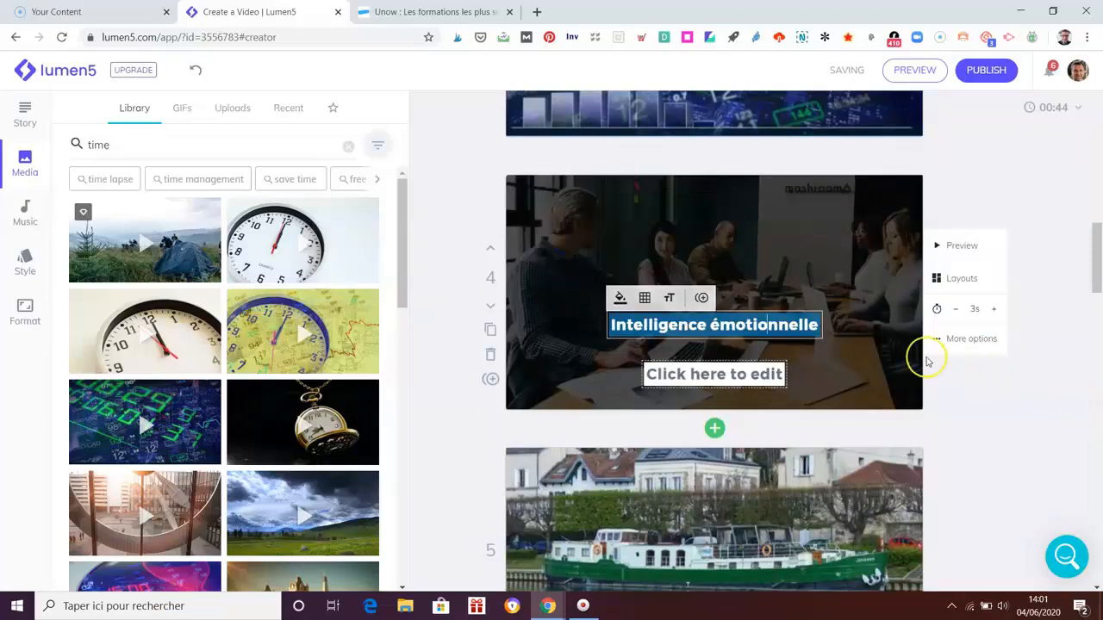
left_click(669, 298)
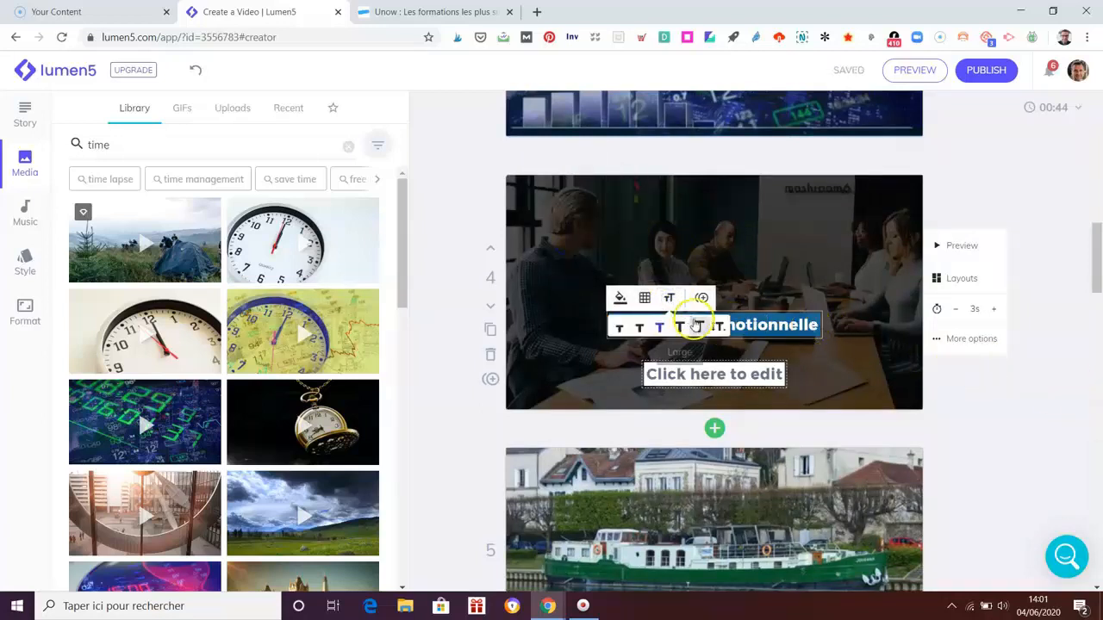
left_click(696, 324)
left_click(1049, 434)
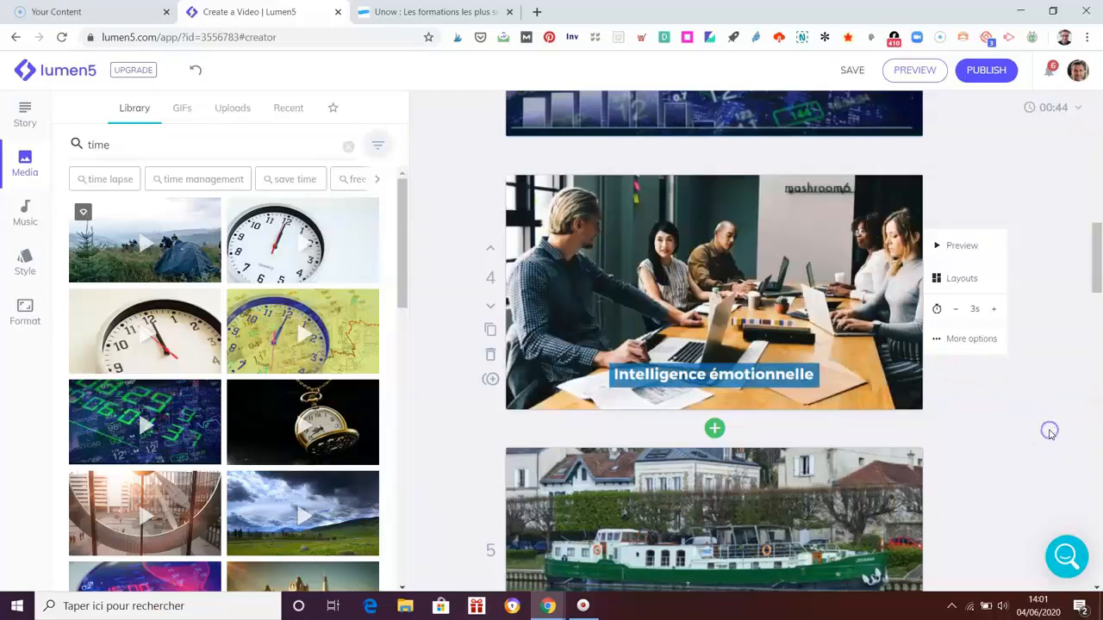
Search the media library for "project" and replace the "Gestion de projet" background with the clip of a team leaning over a table.
scroll(1050, 436, "down", 1)
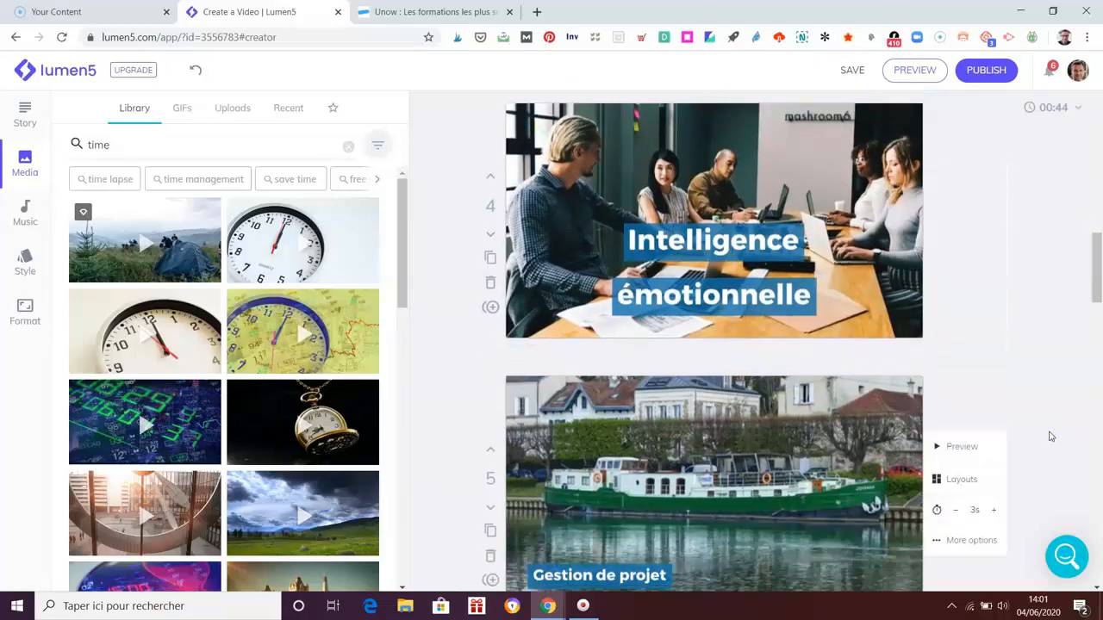
scroll(1049, 436, "down", 1)
scroll(1049, 436, "up", 1)
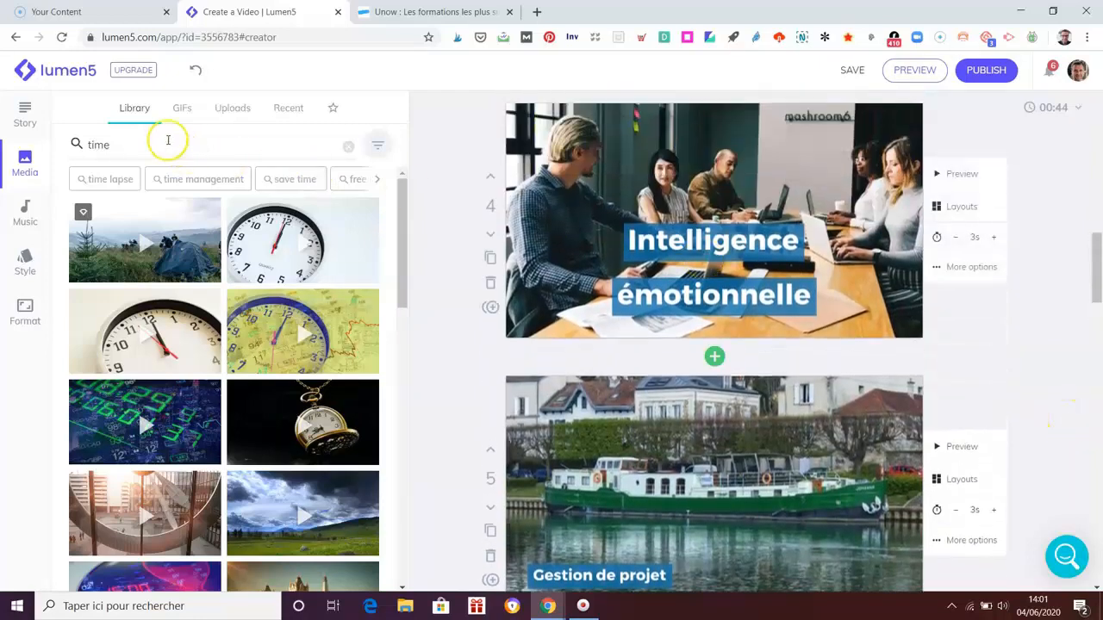
left_click_drag(168, 143, 48, 142)
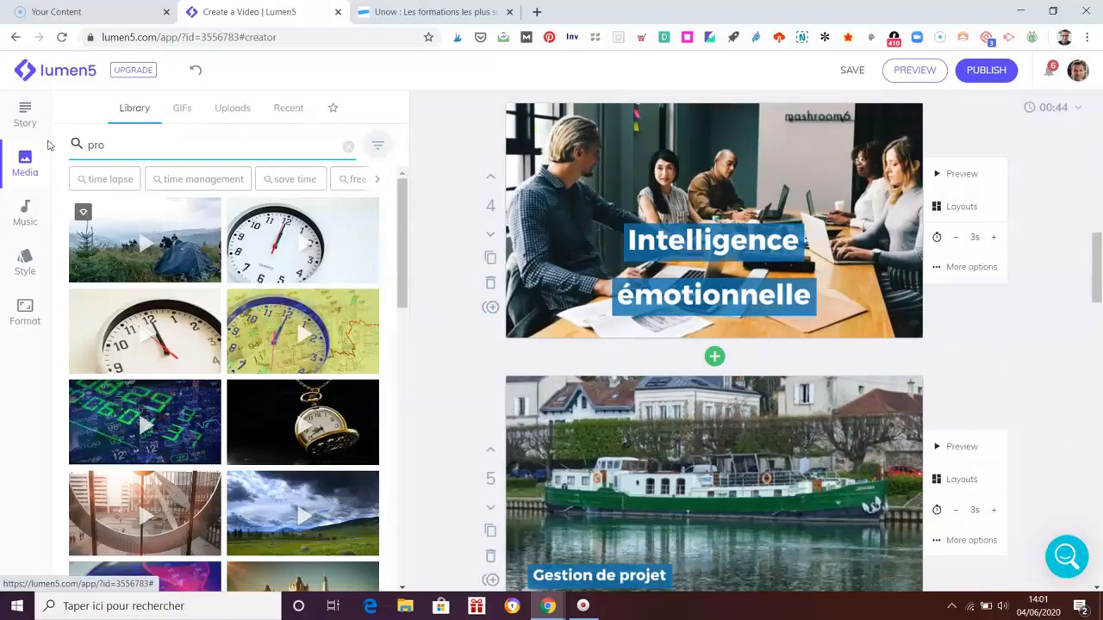
type("project")
key("Return")
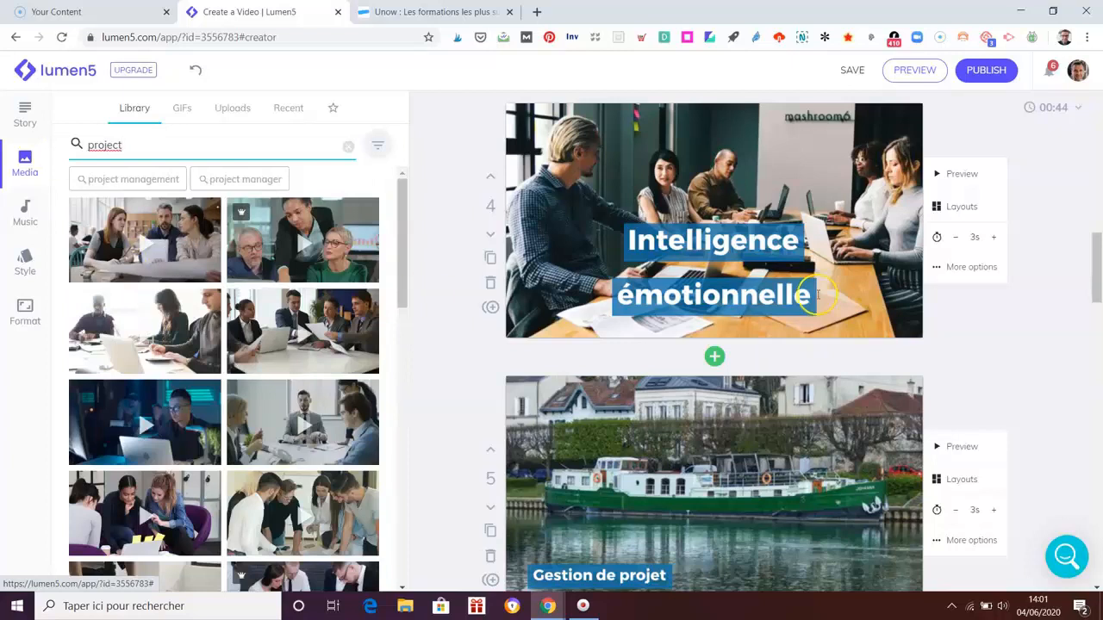
scroll(217, 448, "down", 2)
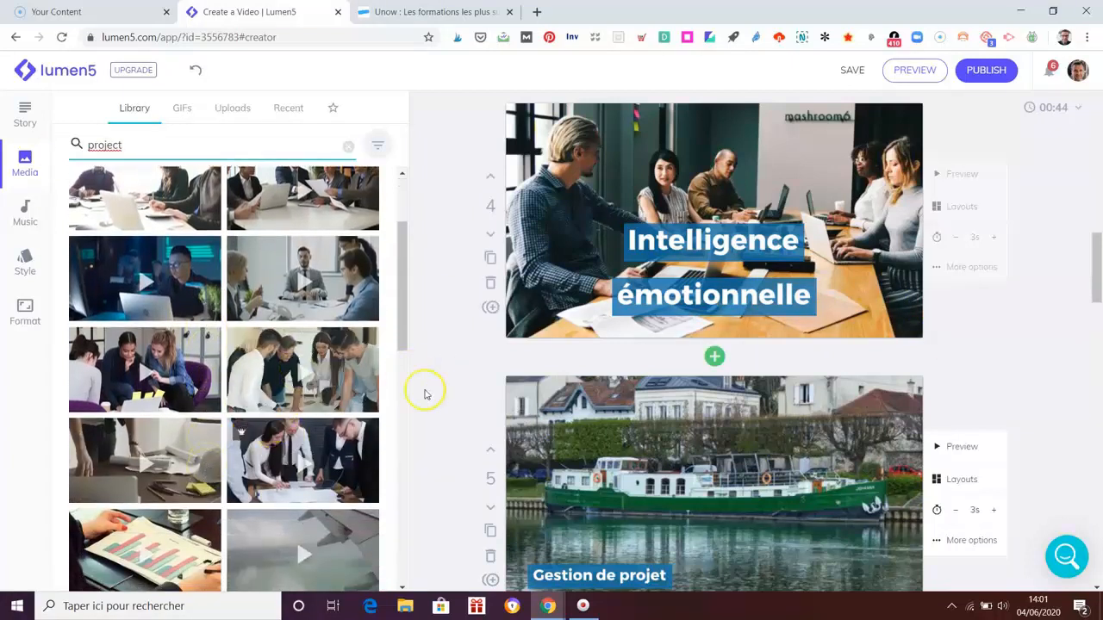
left_click(358, 382)
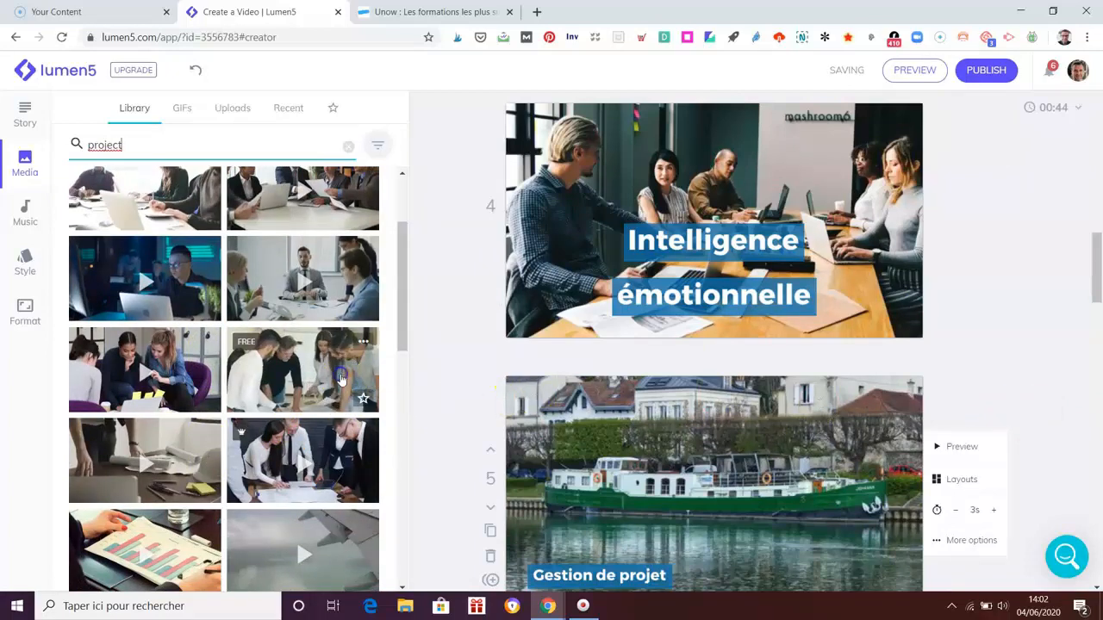
Place the "Gestion de projet" caption in scene 5 at the middle left of the frame and set its text size to Huge.
scroll(1076, 419, "down", 2)
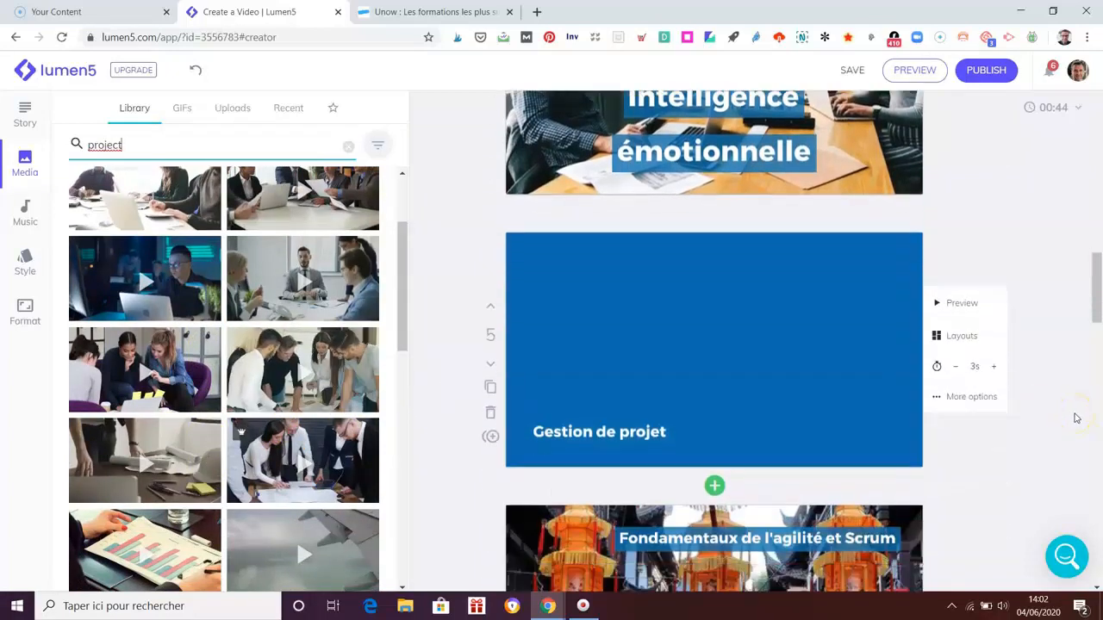
left_click(835, 344)
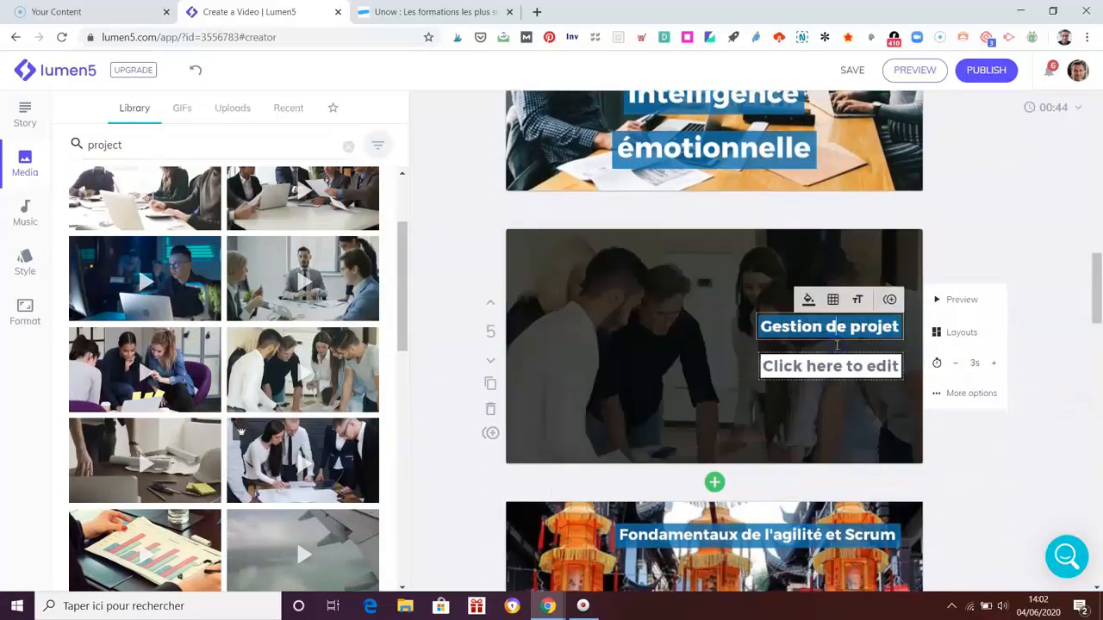
left_click(832, 247)
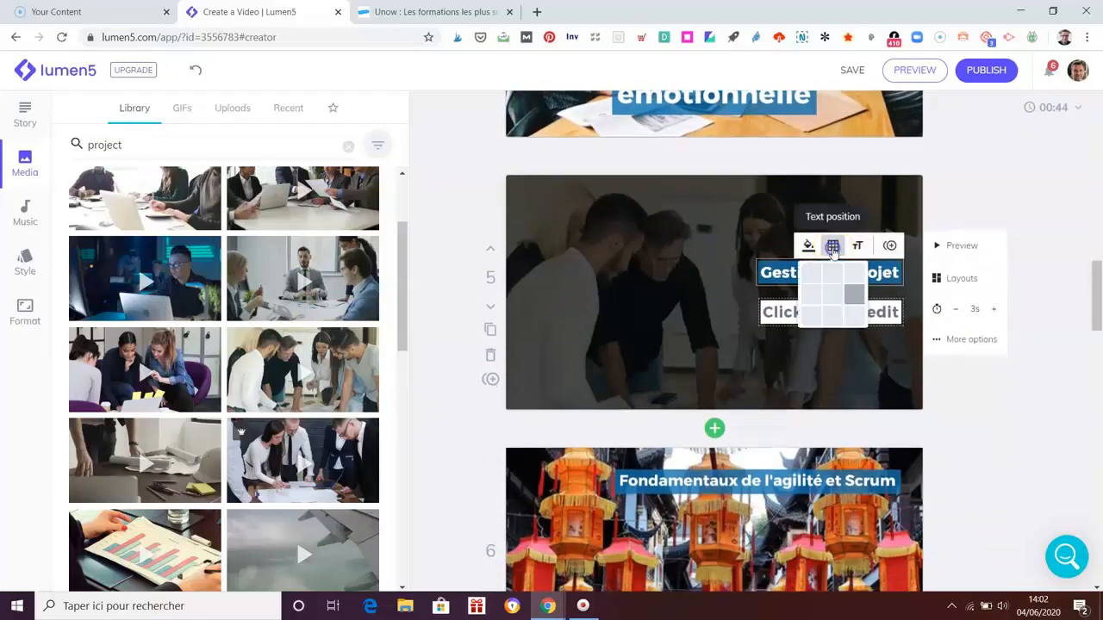
left_click(812, 294)
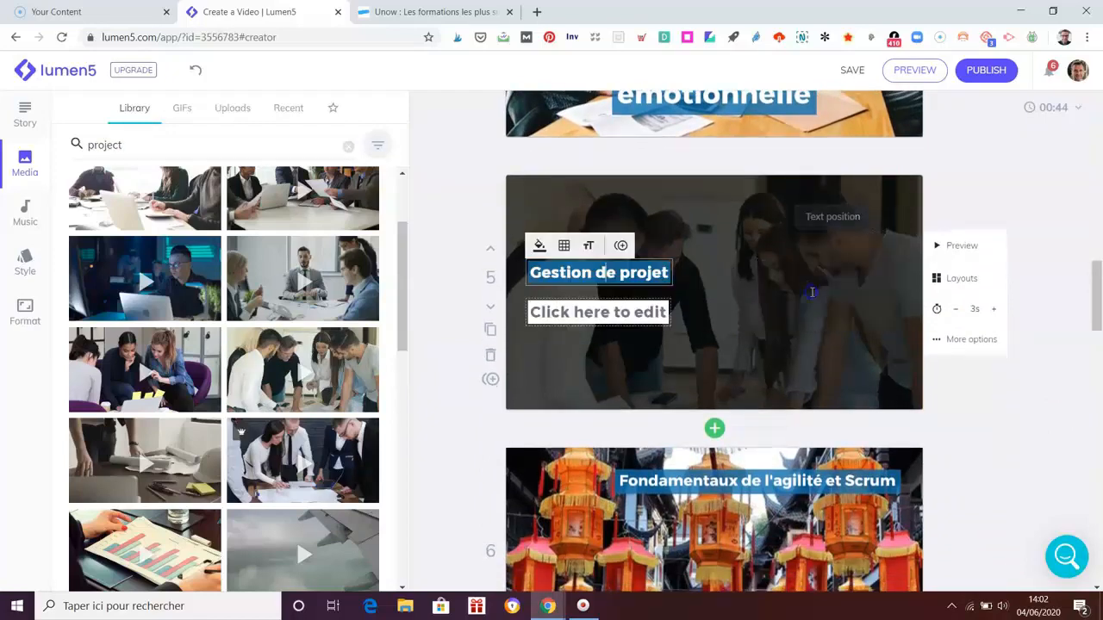
left_click(586, 246)
left_click(617, 274)
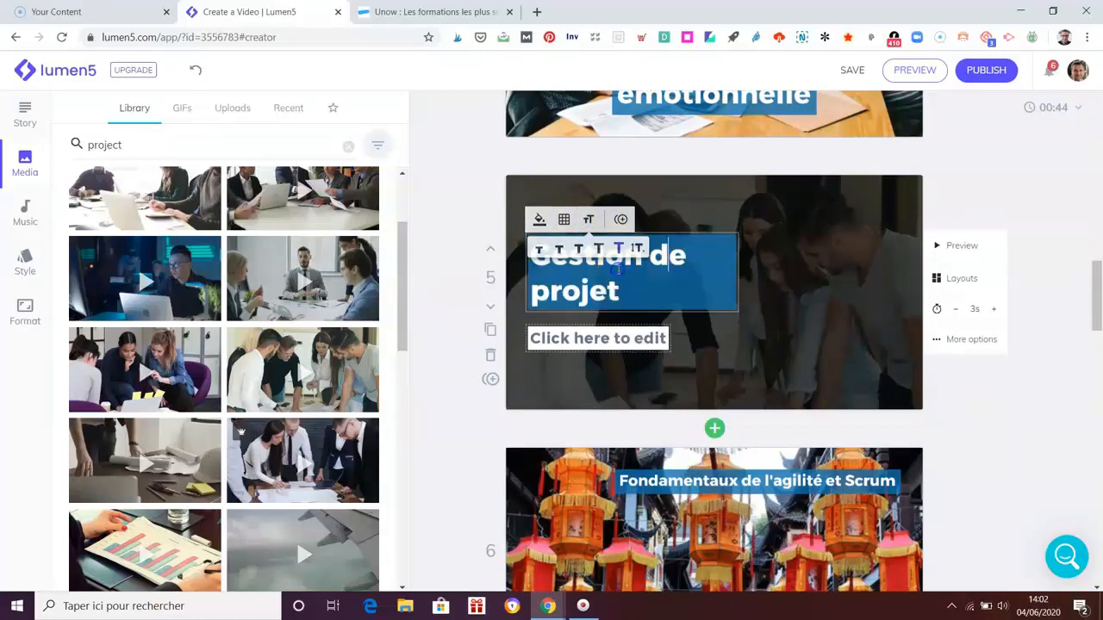
Lengthen the "Gestion de projet" scene to 4 seconds.
left_click(681, 282)
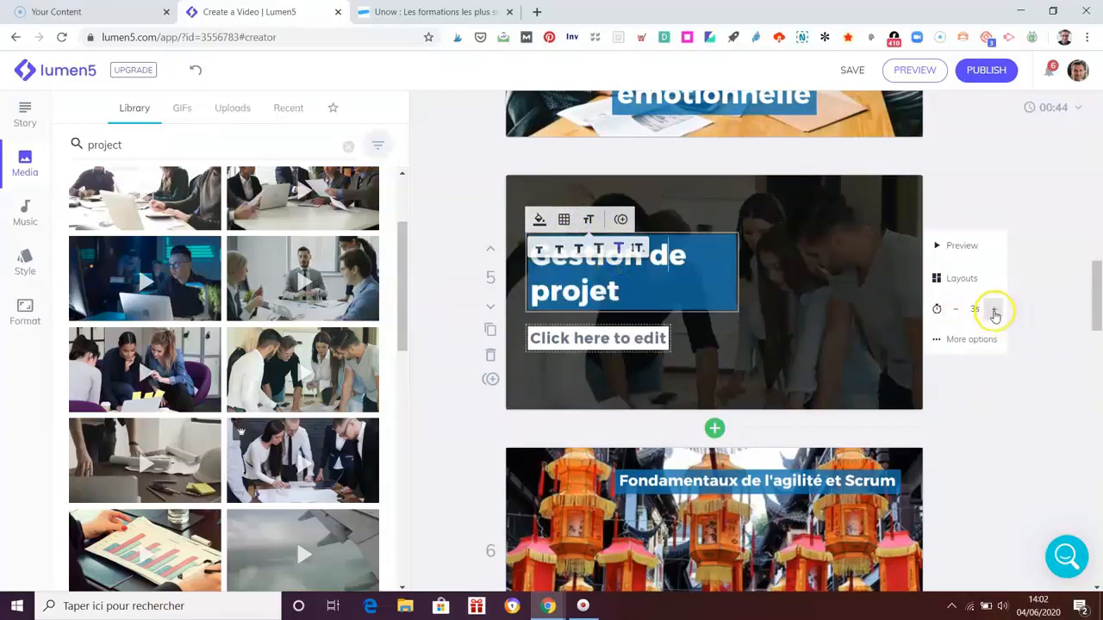
left_click(993, 310)
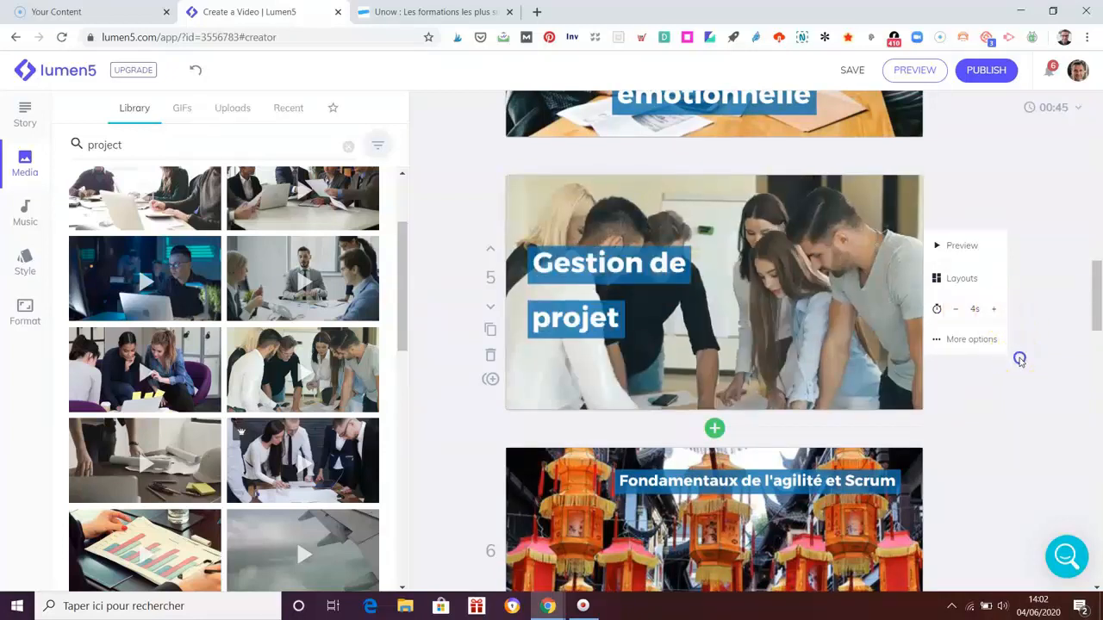
Search the media library for "scrum" and replace the scene 6 background with the clip of a woman behind colourful sticky notes.
scroll(812, 366, "down", 3)
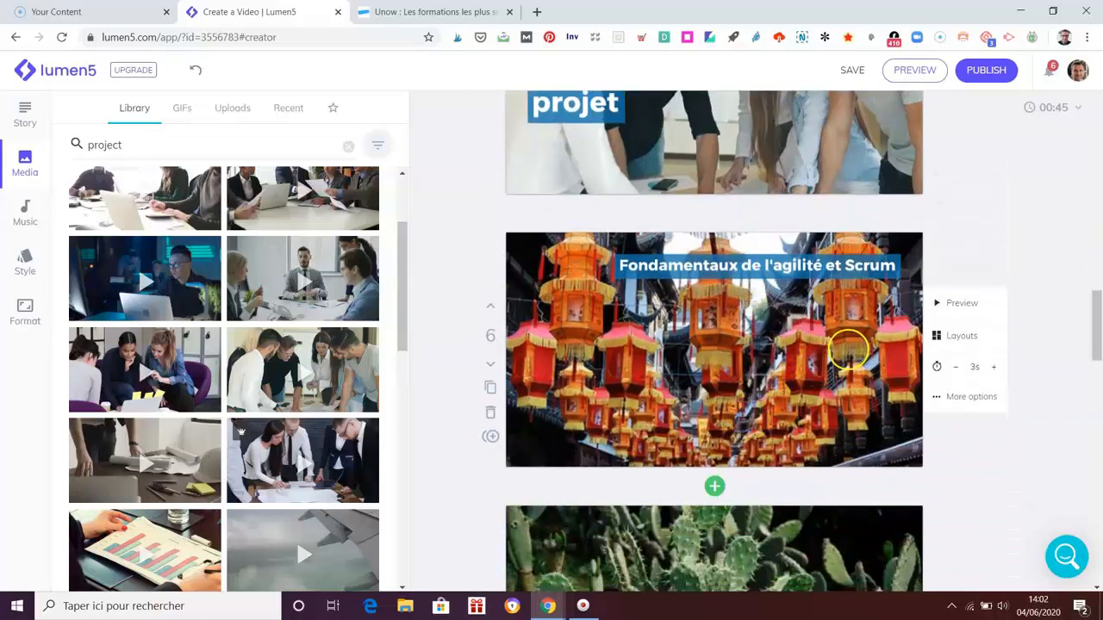
left_click(110, 144)
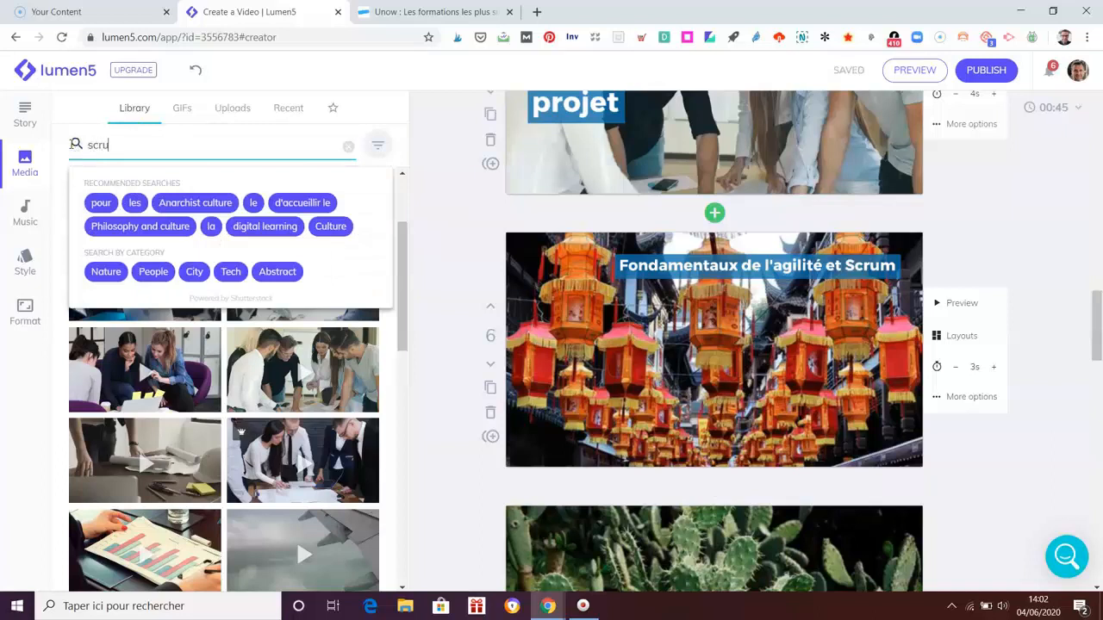
left_click(76, 144)
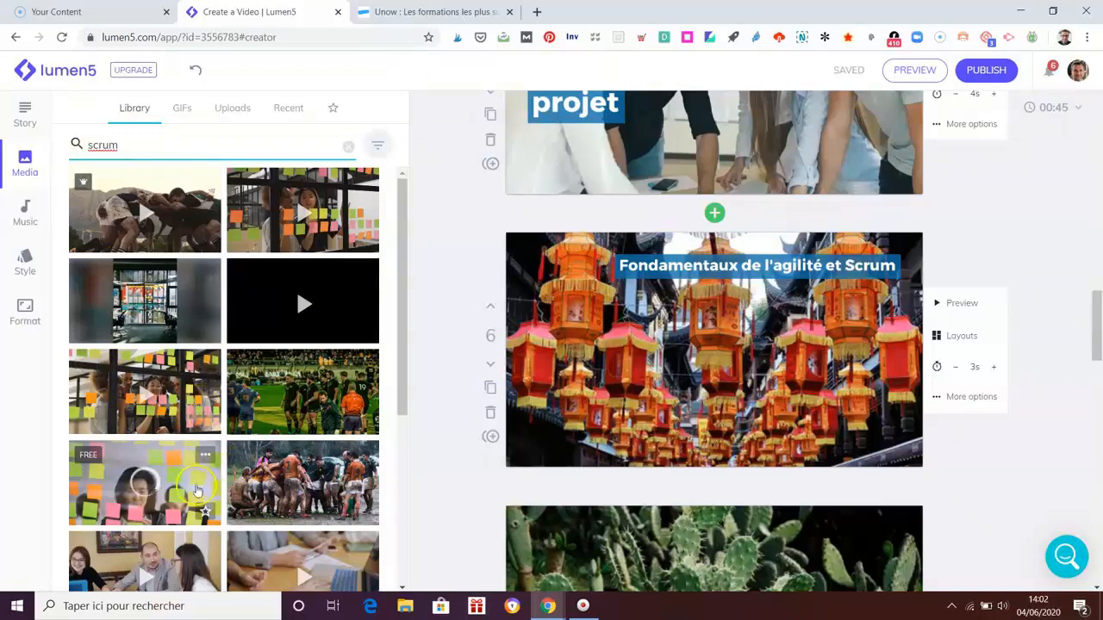
left_click_drag(181, 491, 827, 369)
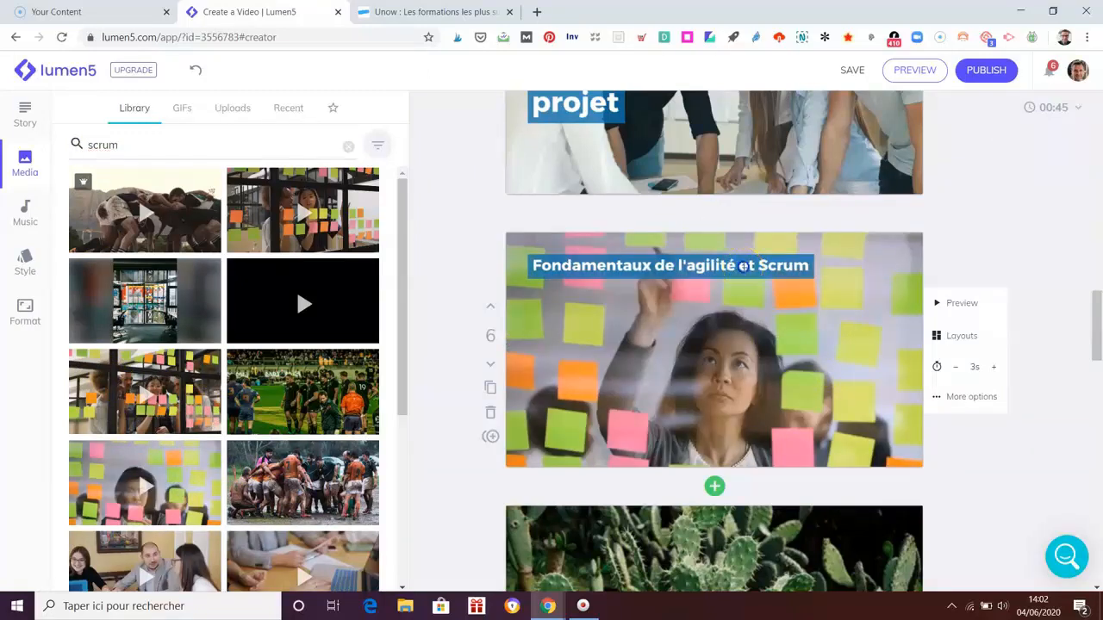
Set the text size of the "Fondamentaux de l'agilité et Scrum" caption in scene 6 to Huge.
left_click(742, 276)
left_click(588, 182)
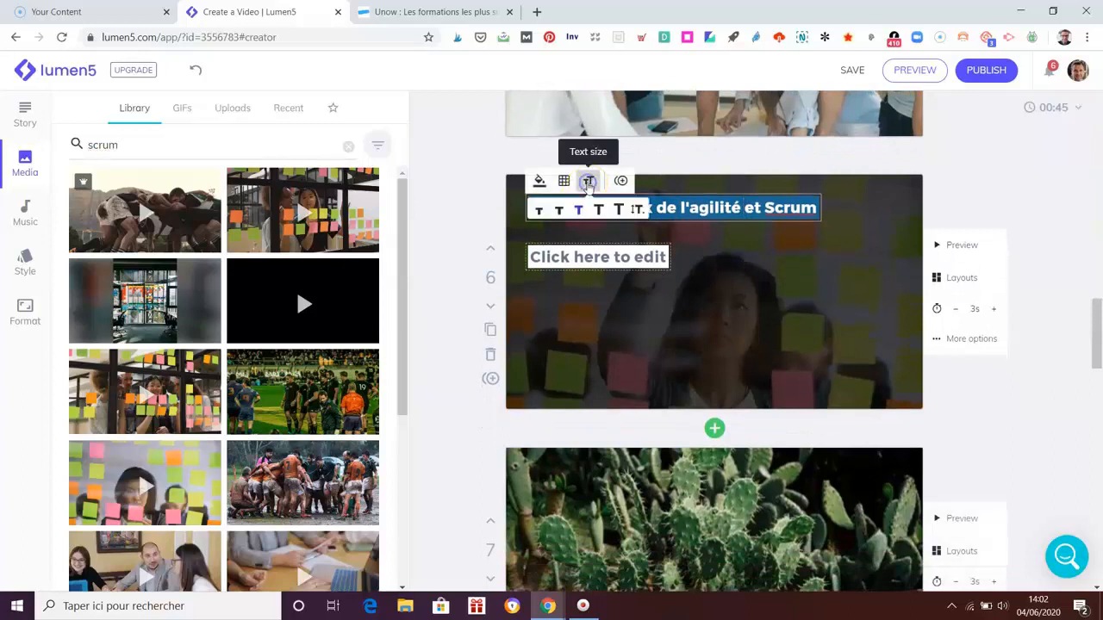
left_click(617, 211)
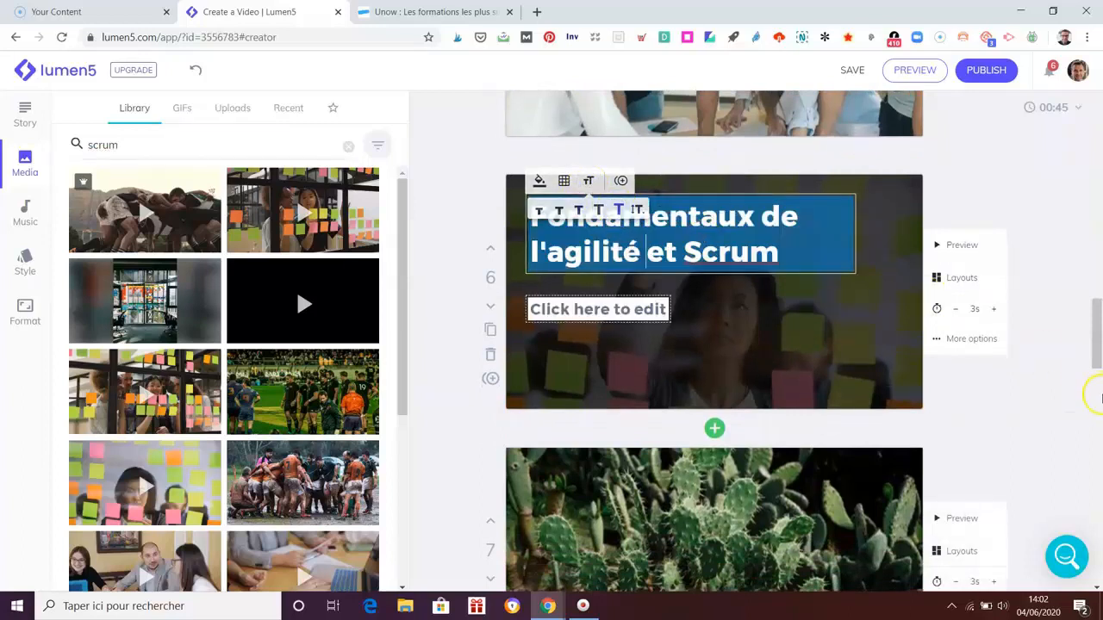
left_click(1058, 405)
Search the media library for "design thinking" to find a background for scene 7.
scroll(1059, 404, "down", 3)
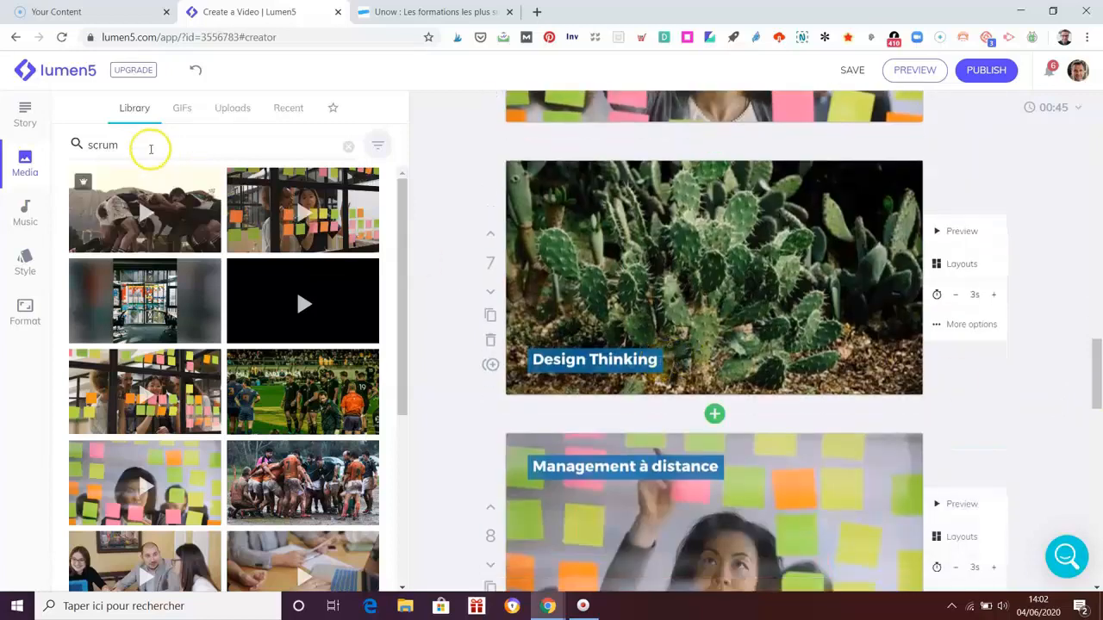
left_click_drag(147, 145, 77, 145)
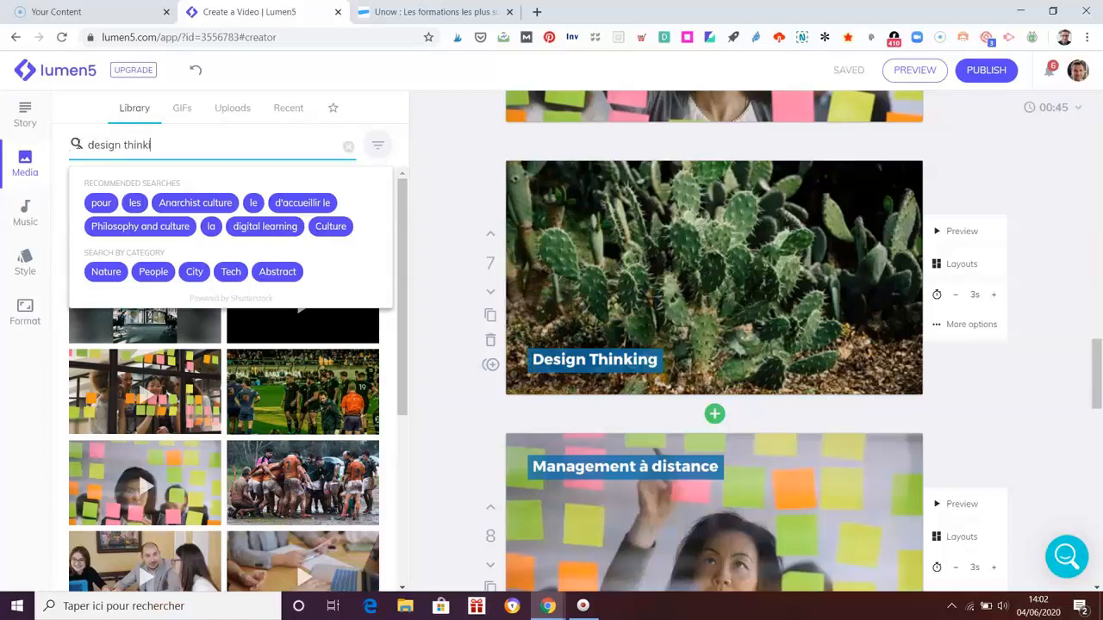
key("Return")
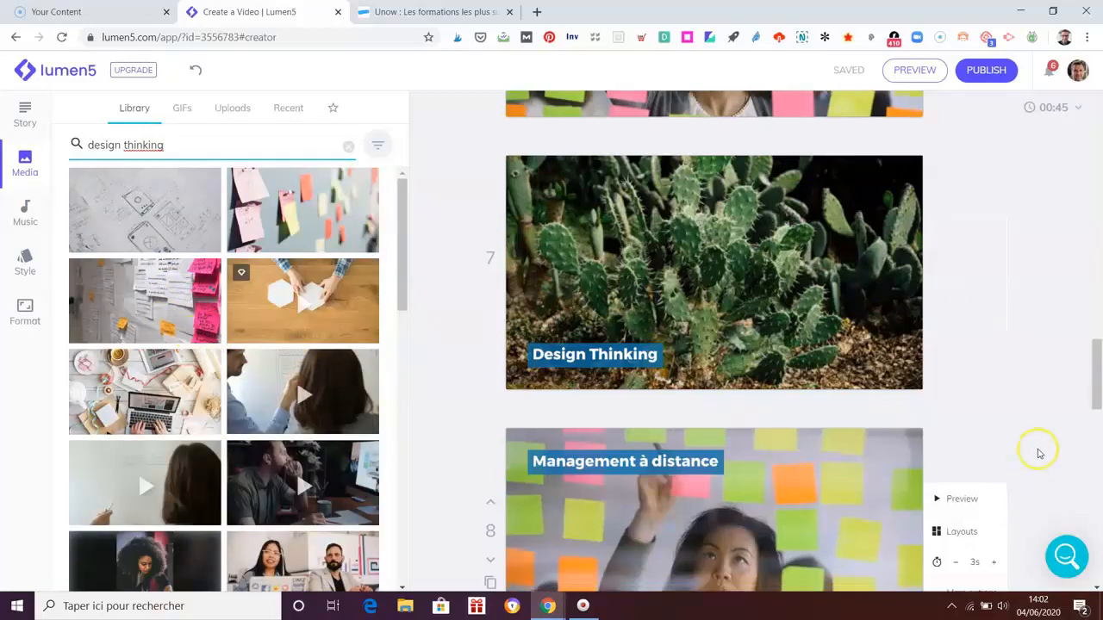
scroll(1038, 452, "down", 4)
scroll(1038, 454, "up", 3)
scroll(1038, 454, "up", 1)
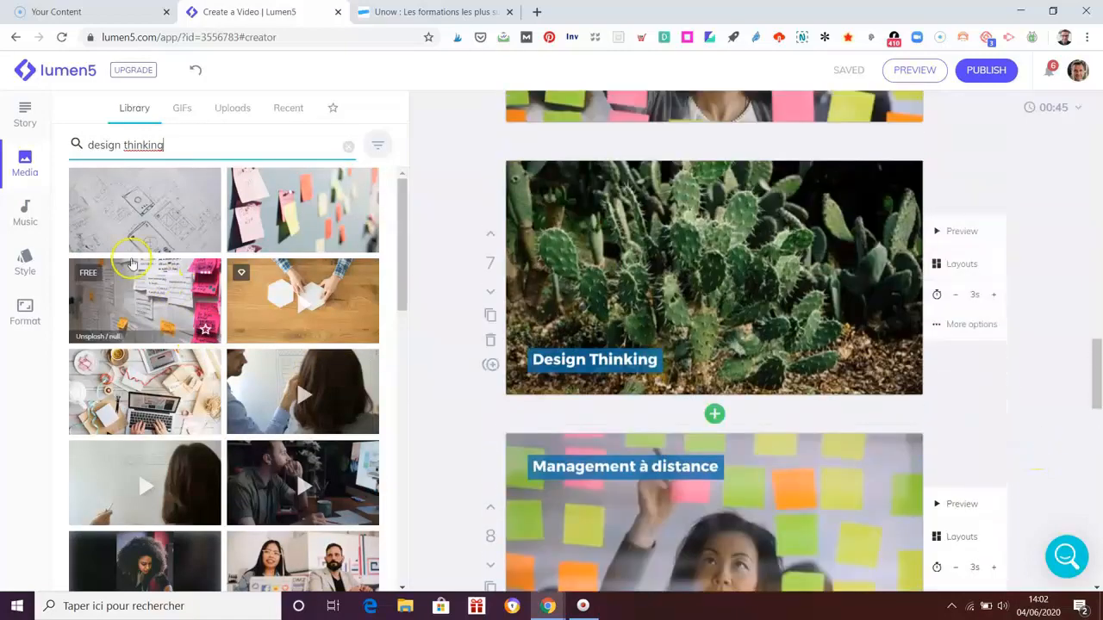
Try to replace the "Design Thinking" background with the wireframe sketch photo and the Shutterstock clip of hands arranging white hexagons.
left_click(135, 223)
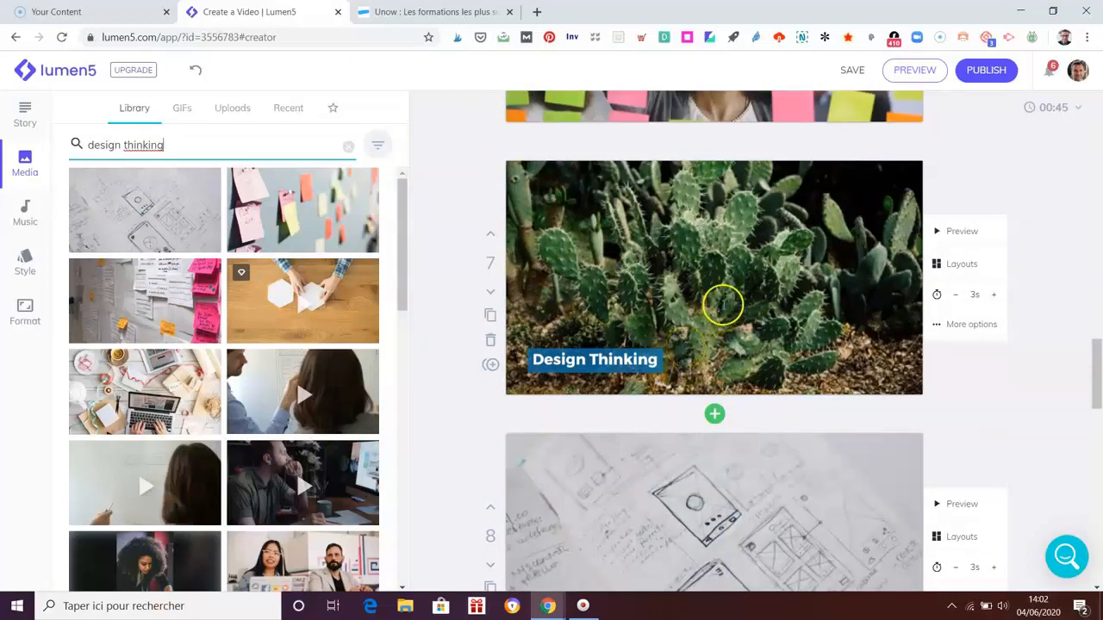
left_click(724, 306)
left_click(182, 213)
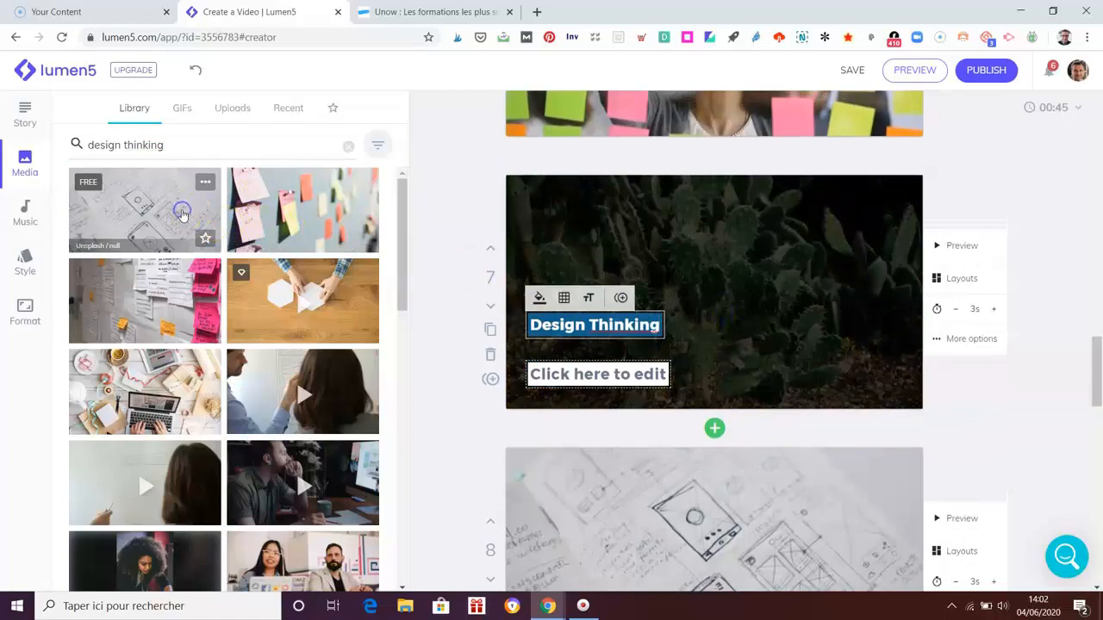
scroll(1032, 386, "down", 2)
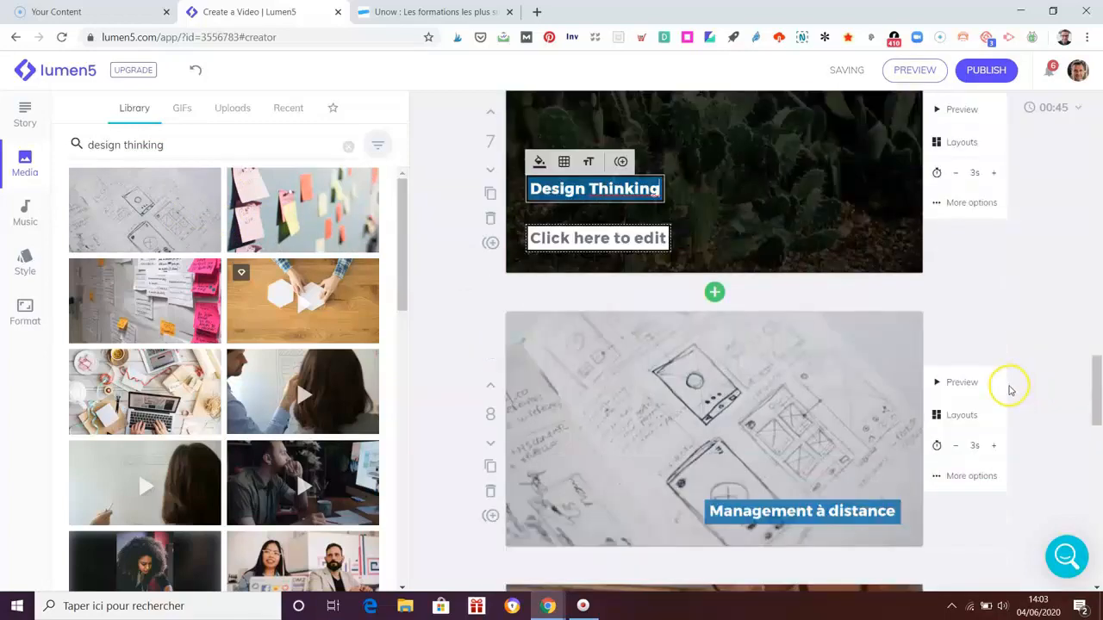
left_click(724, 254)
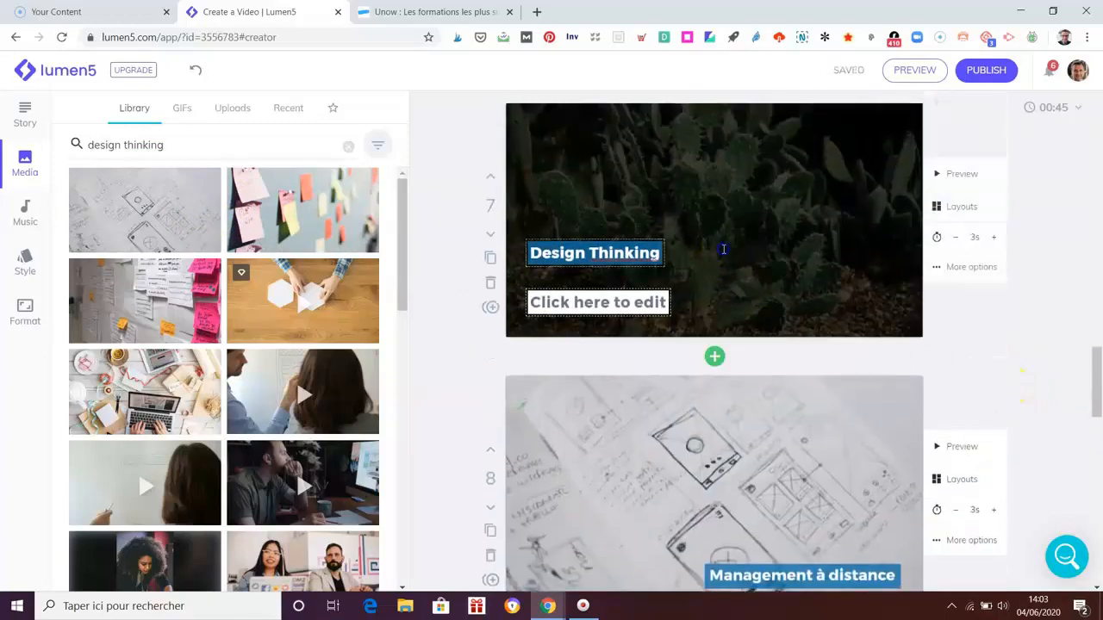
left_click(300, 316)
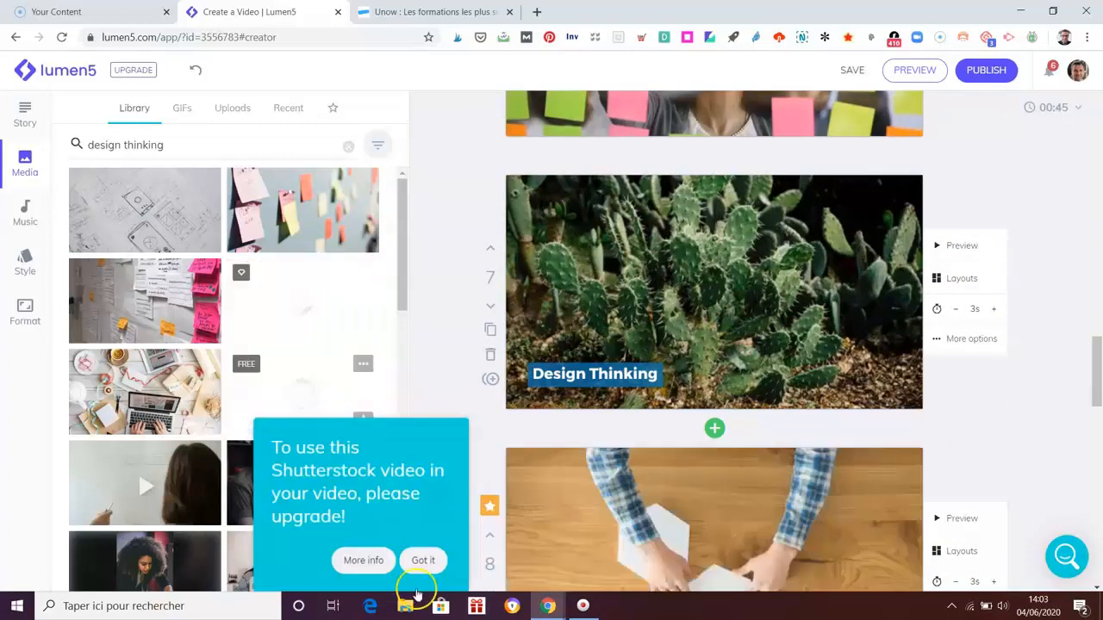
mouse_move(488, 515)
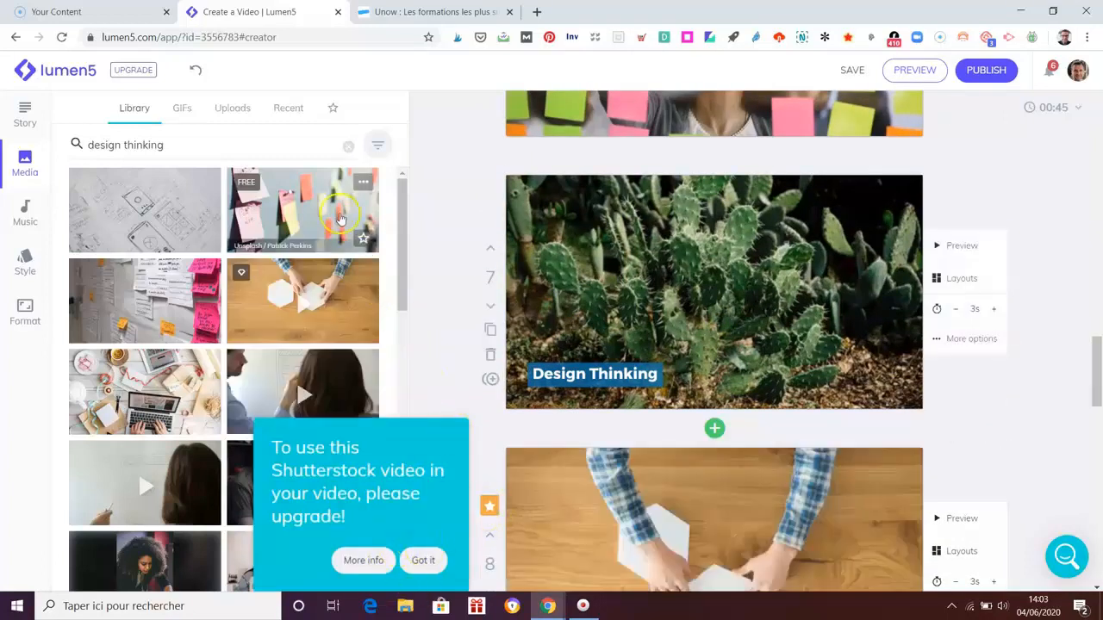
Use the photo of pinned sticky notes as the scene 8 background and clear the Shutterstock upgrade notice after opening its details.
left_click(323, 205)
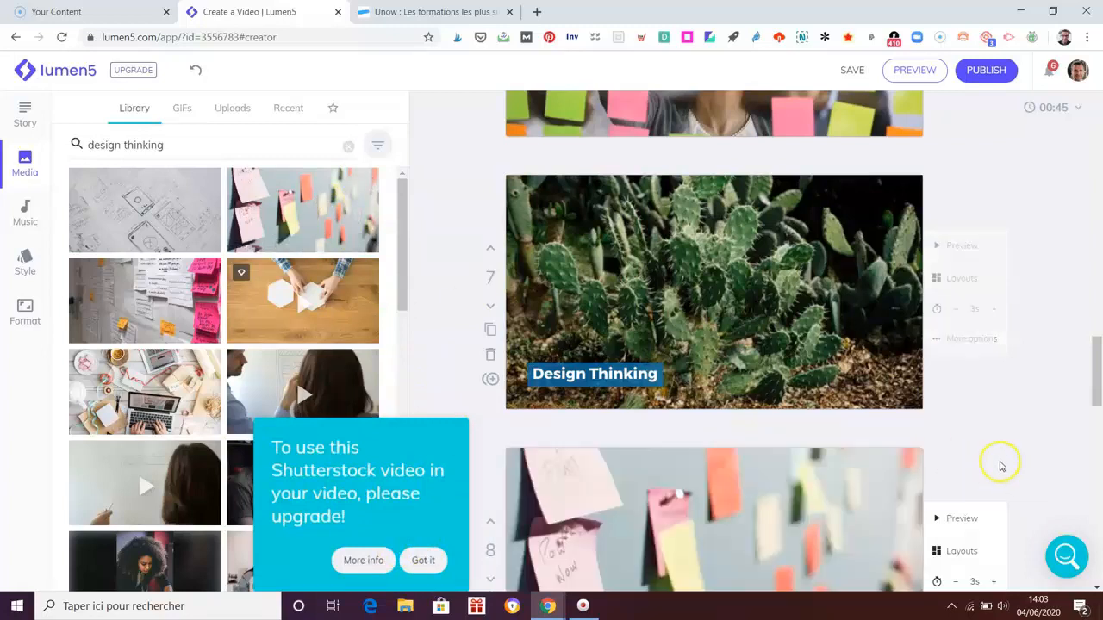
left_click(722, 341)
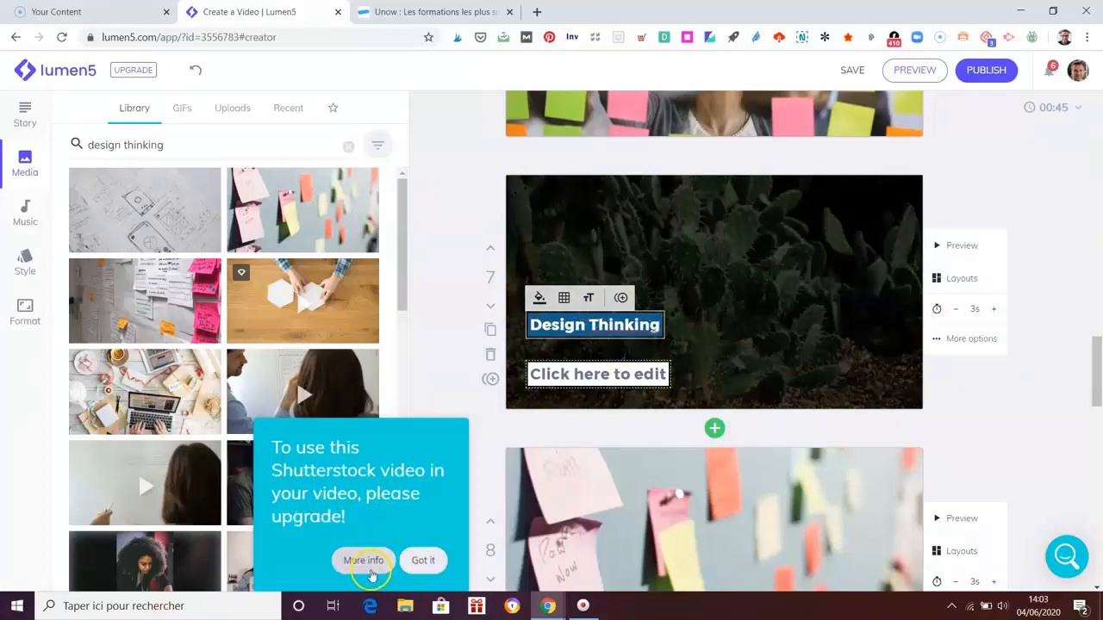
left_click(363, 560)
left_click(742, 192)
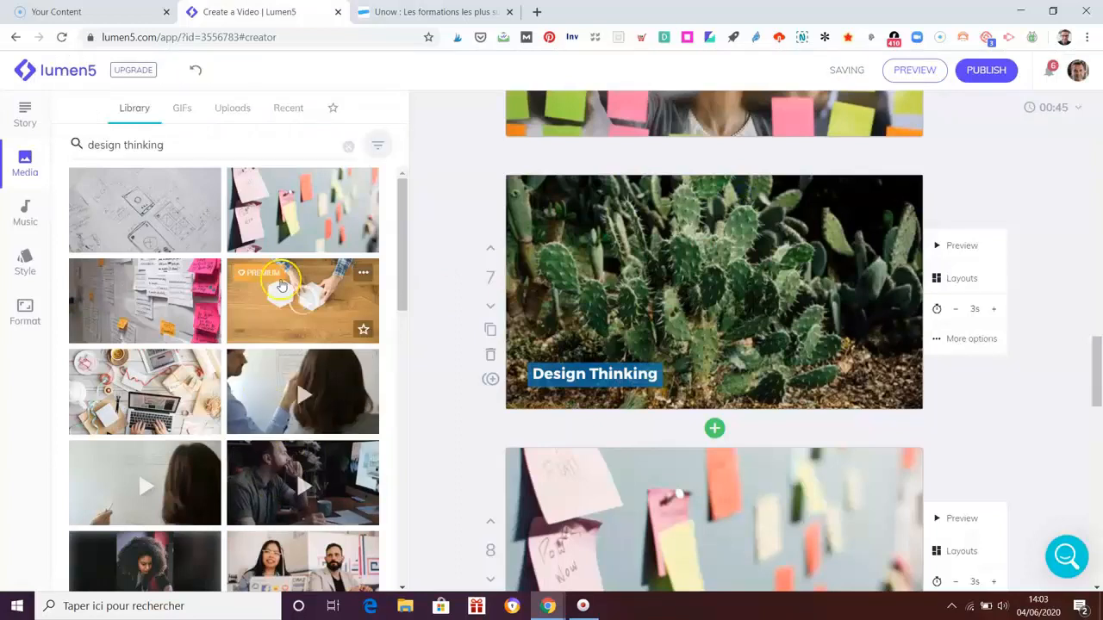
Select the "Design Thinking" scene and replace its cactus background with the photo of pinned sticky notes.
left_click(604, 239)
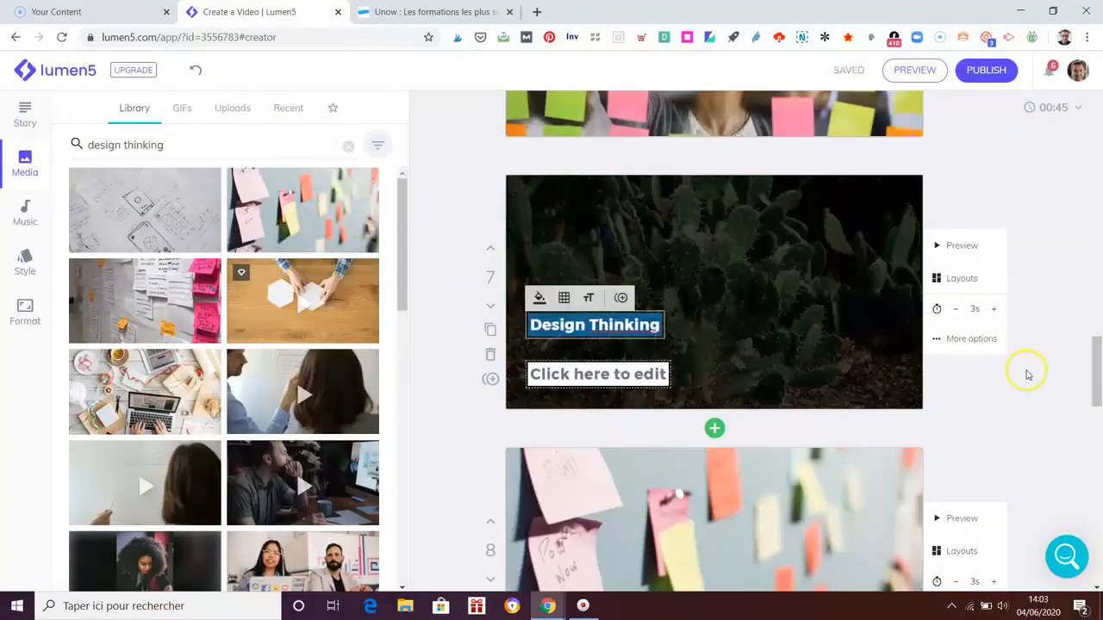
scroll(1027, 375, "up", 2)
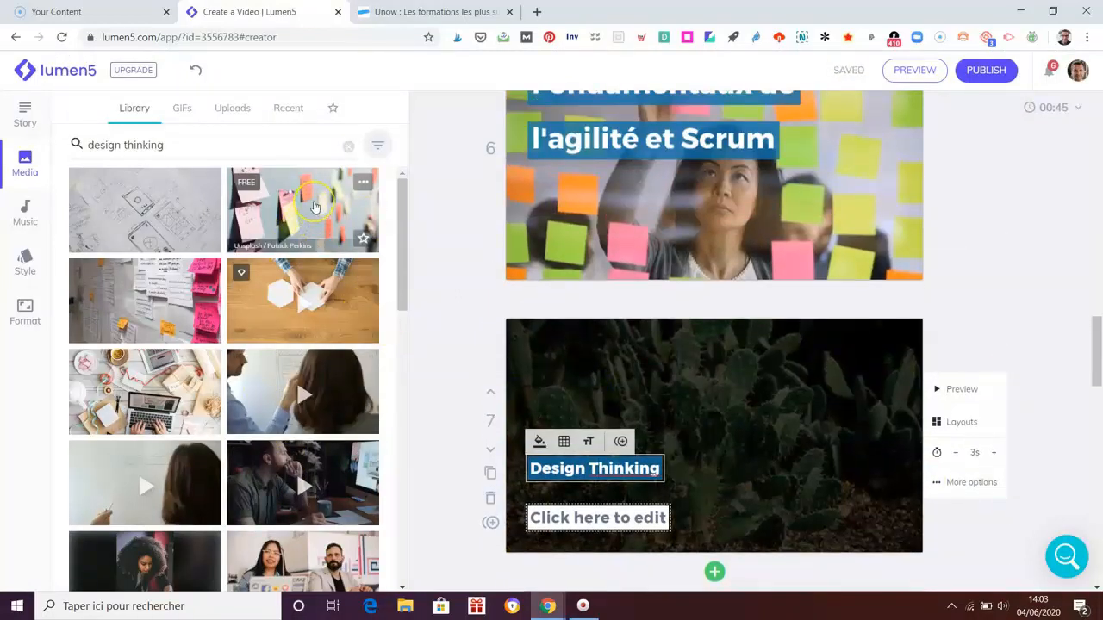
left_click(314, 204)
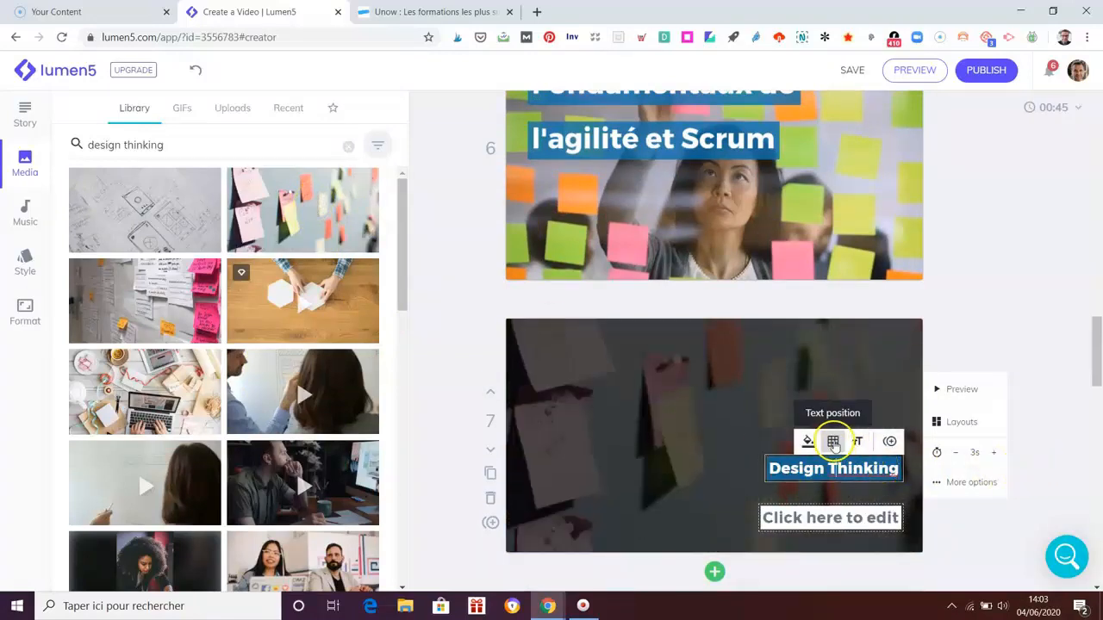
Set the text size of the "Design Thinking" caption in scene 7 to Huge.
left_click(857, 442)
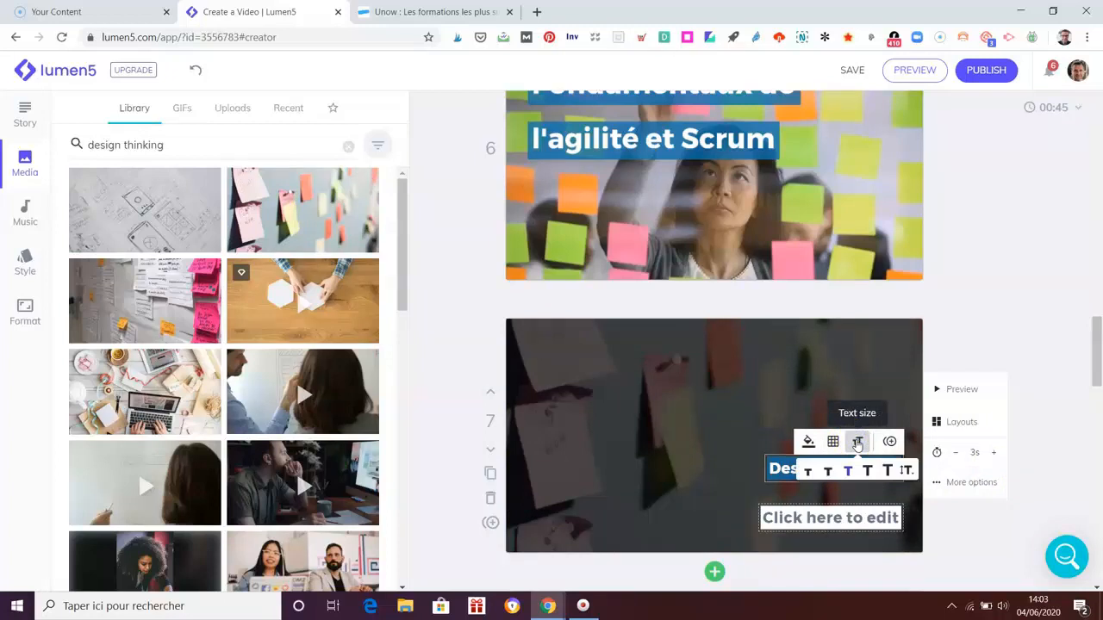
left_click(887, 471)
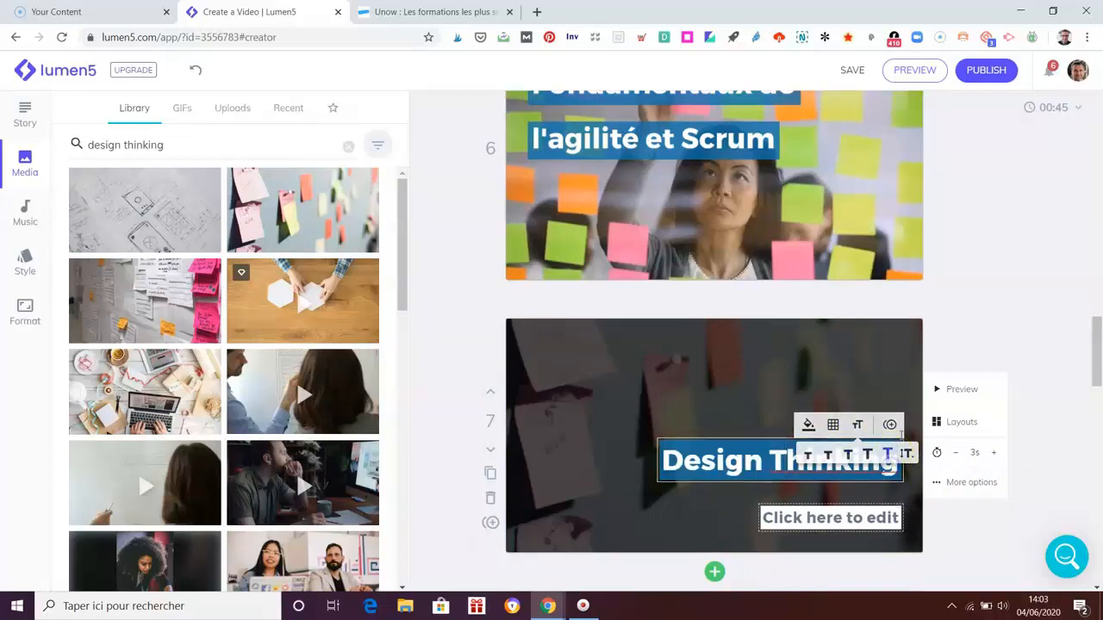
left_click(1027, 414)
Search the media library for "management" and look through the clips for one suited to the "Management à distance" scene.
scroll(1030, 414, "down", 5)
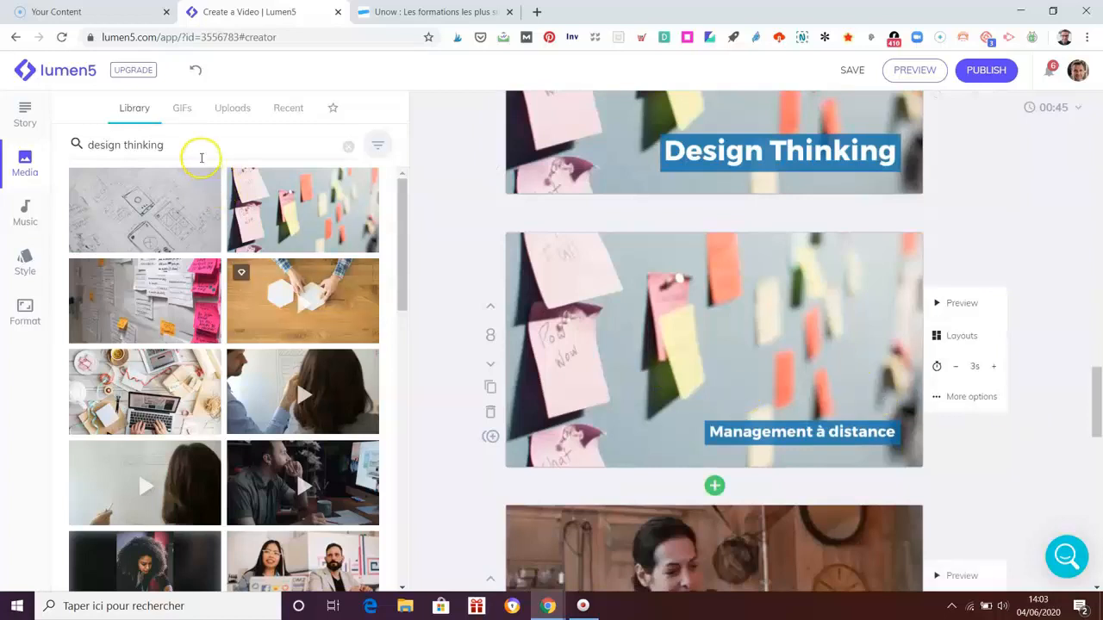
left_click_drag(196, 148, 69, 144)
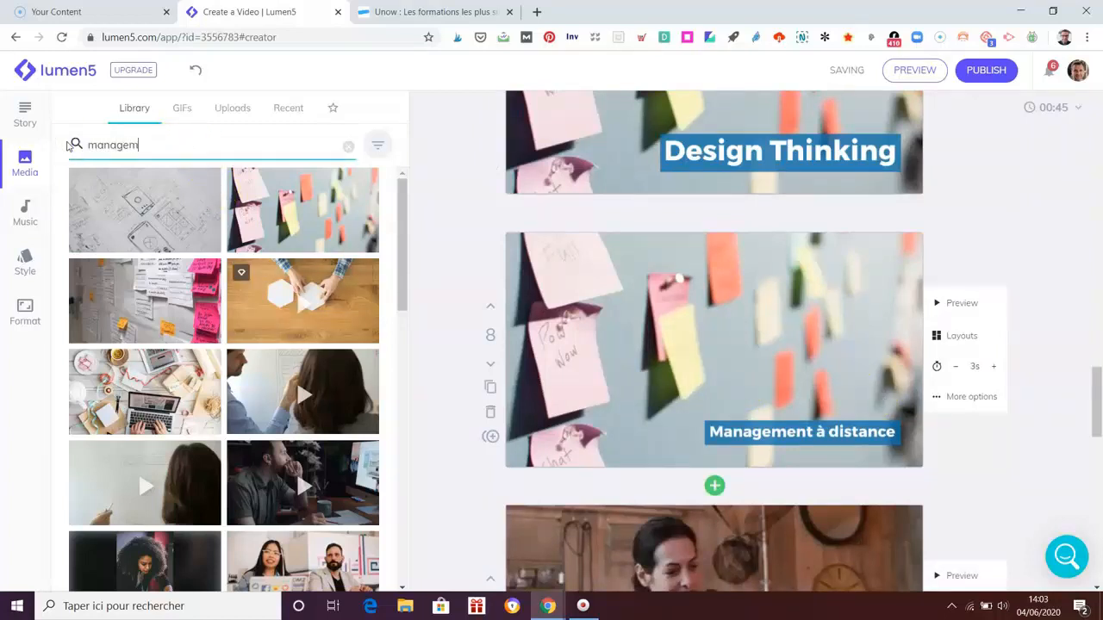
type("management")
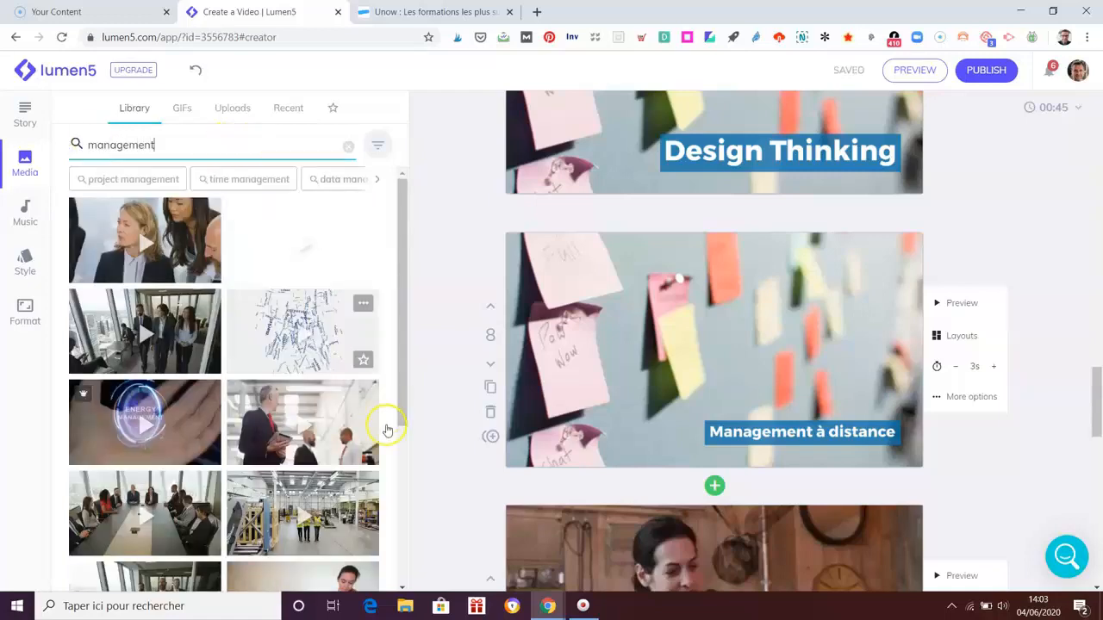
scroll(361, 431, "down", 5)
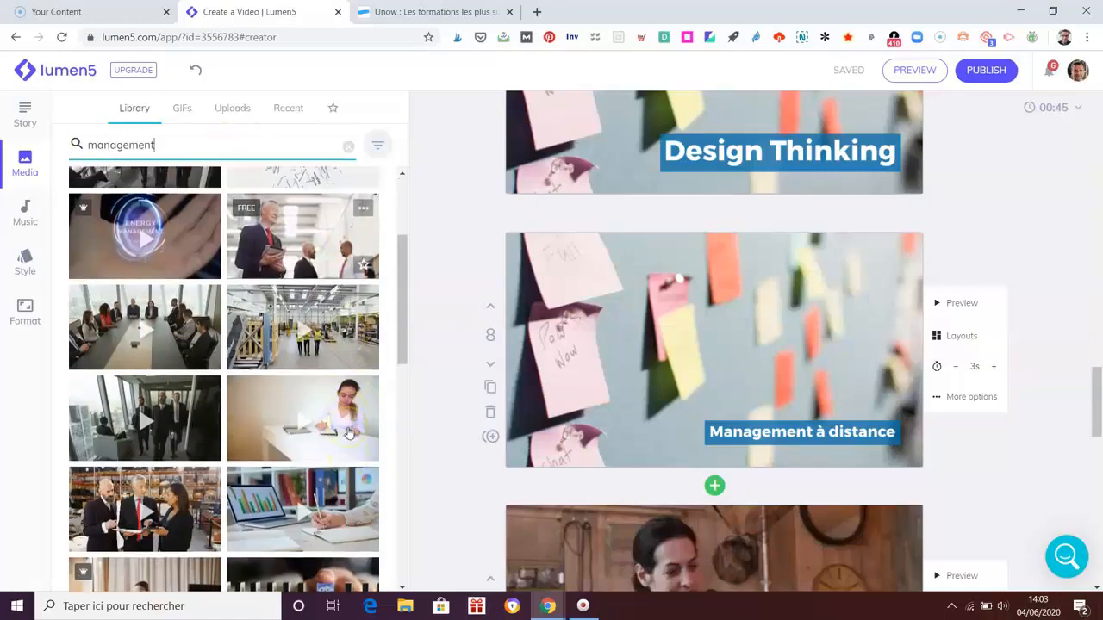
scroll(349, 433, "down", 3)
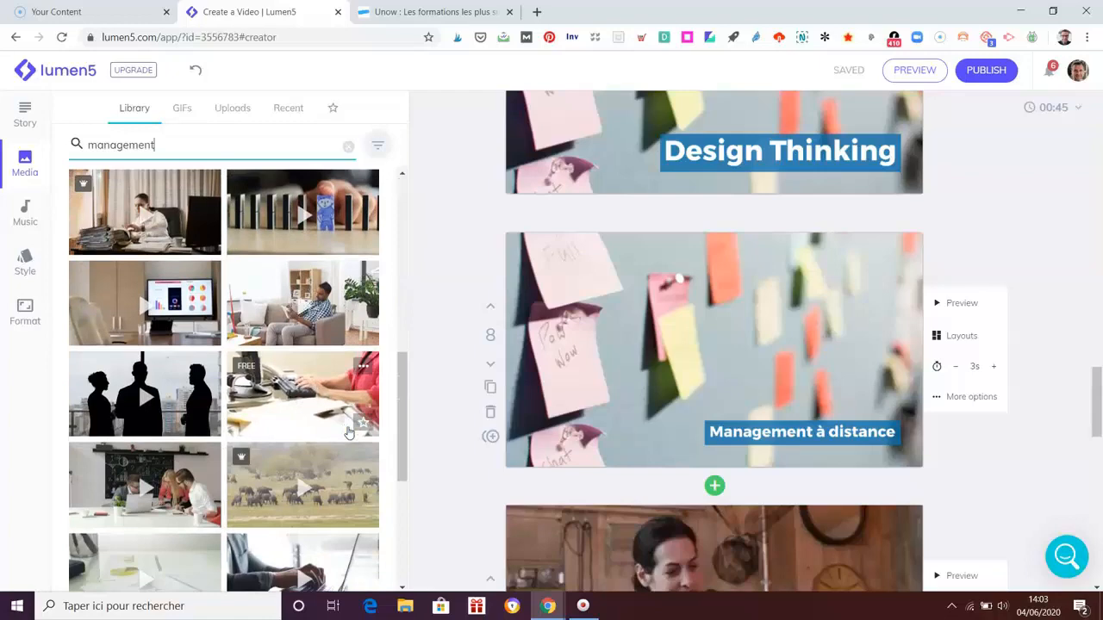
scroll(348, 433, "down", 1)
scroll(345, 434, "down", 3)
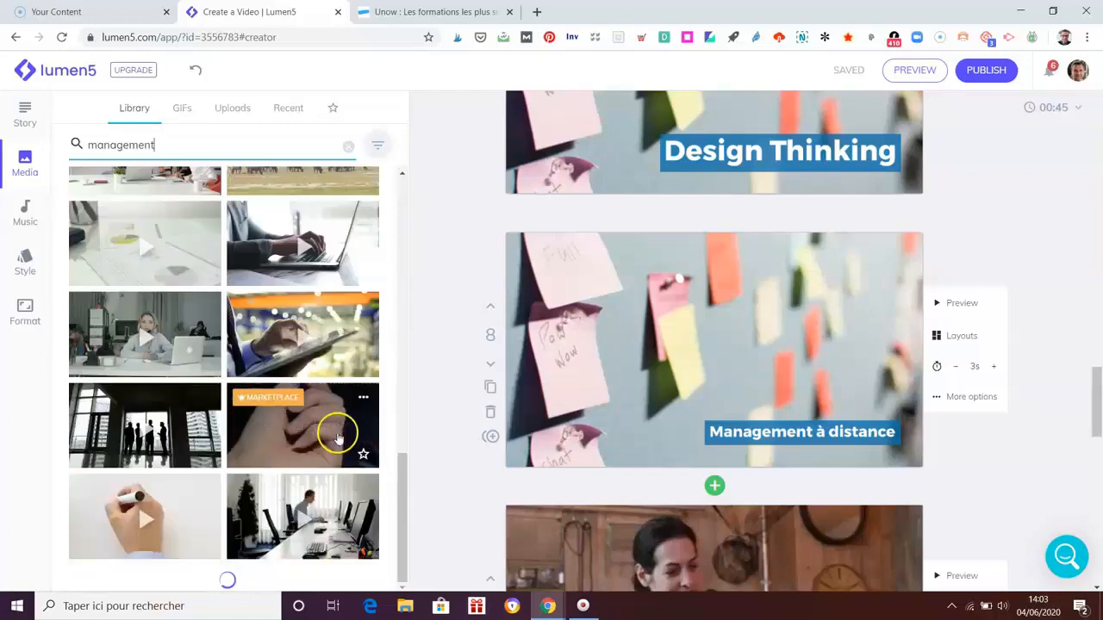
scroll(200, 498, "down", 1)
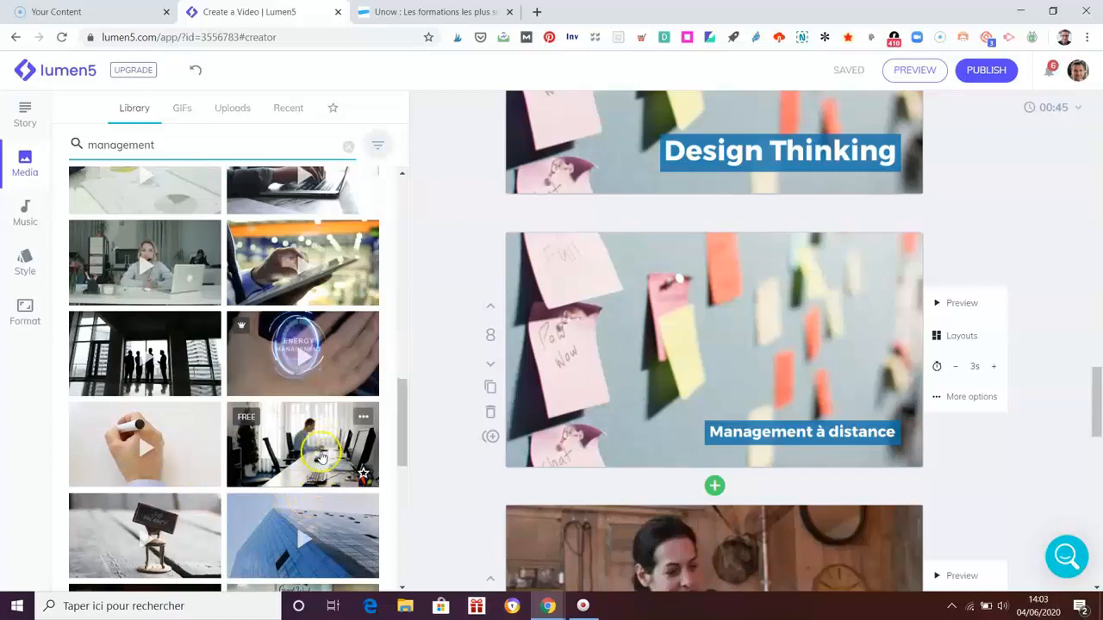
scroll(347, 487, "down", 4)
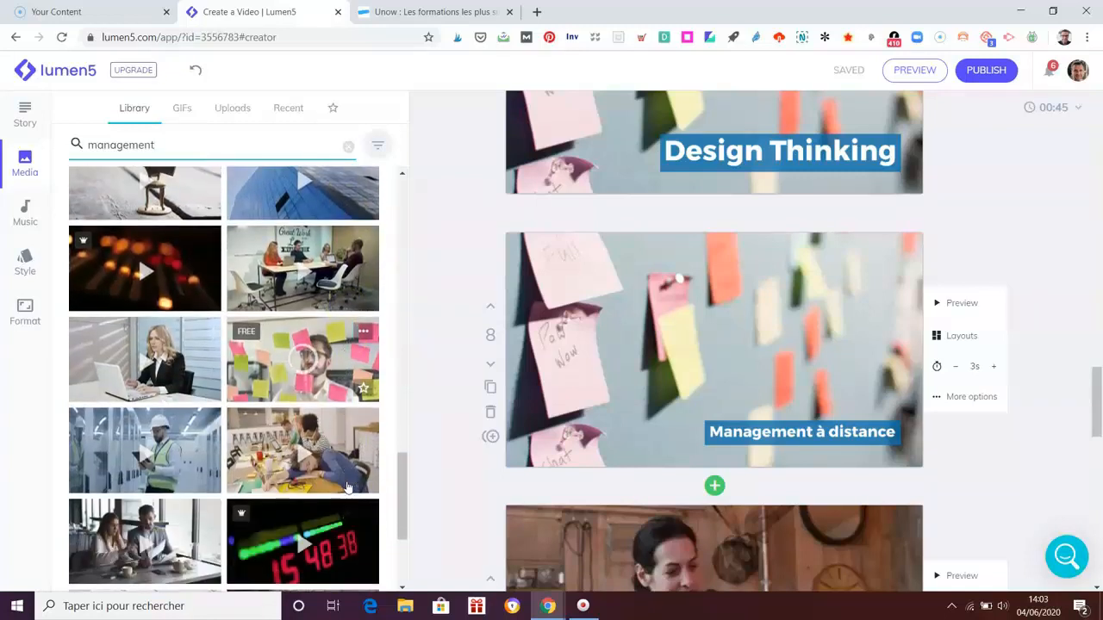
scroll(347, 486, "down", 1)
scroll(347, 486, "down", 1)
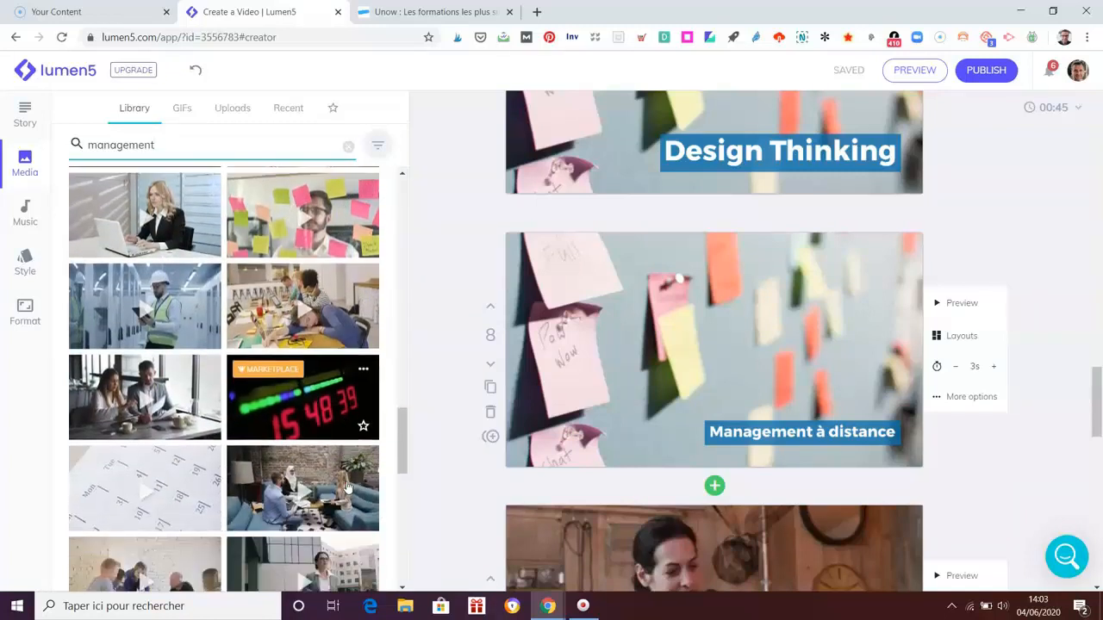
scroll(347, 487, "down", 3)
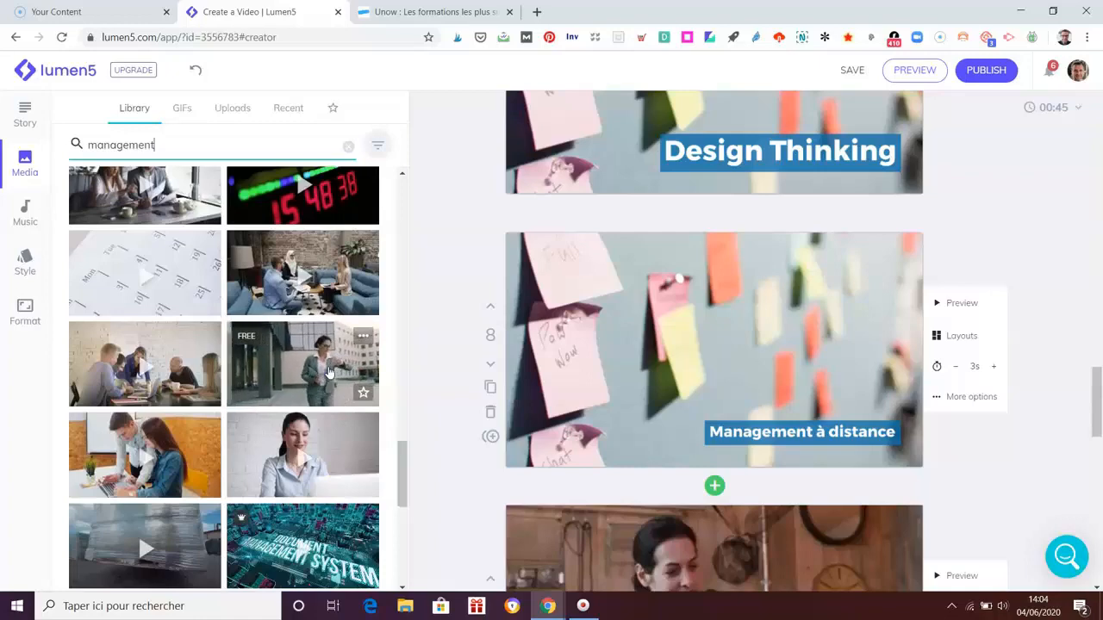
Use the clip of the businesswoman standing outside an office building as the "Digital retail" scene's background.
left_click(328, 372)
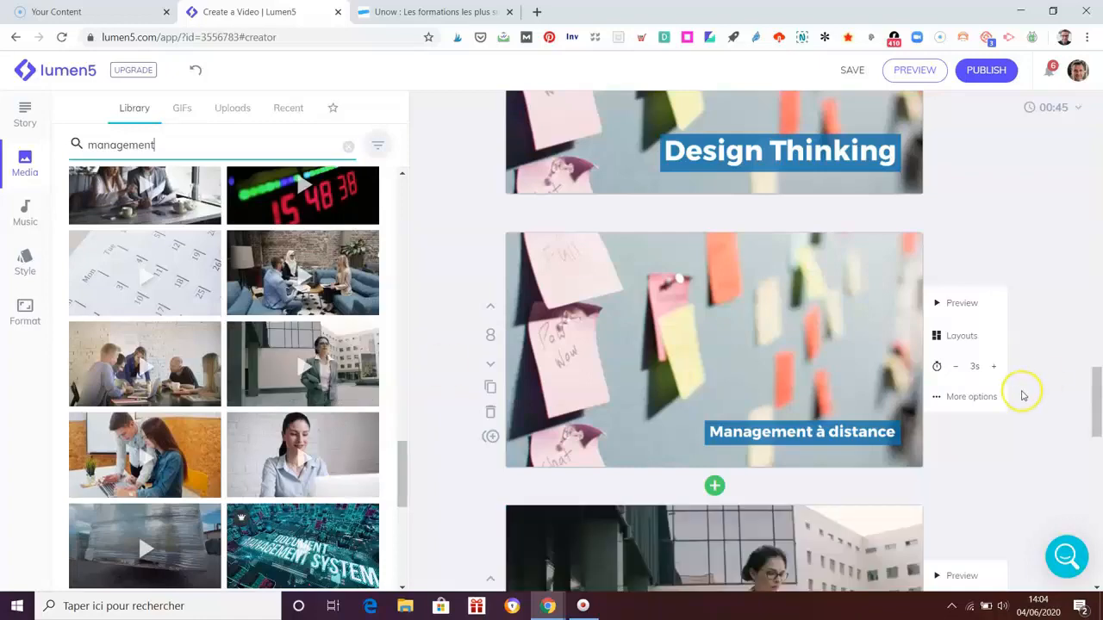
scroll(1025, 396, "down", 4)
scroll(1029, 396, "up", 2)
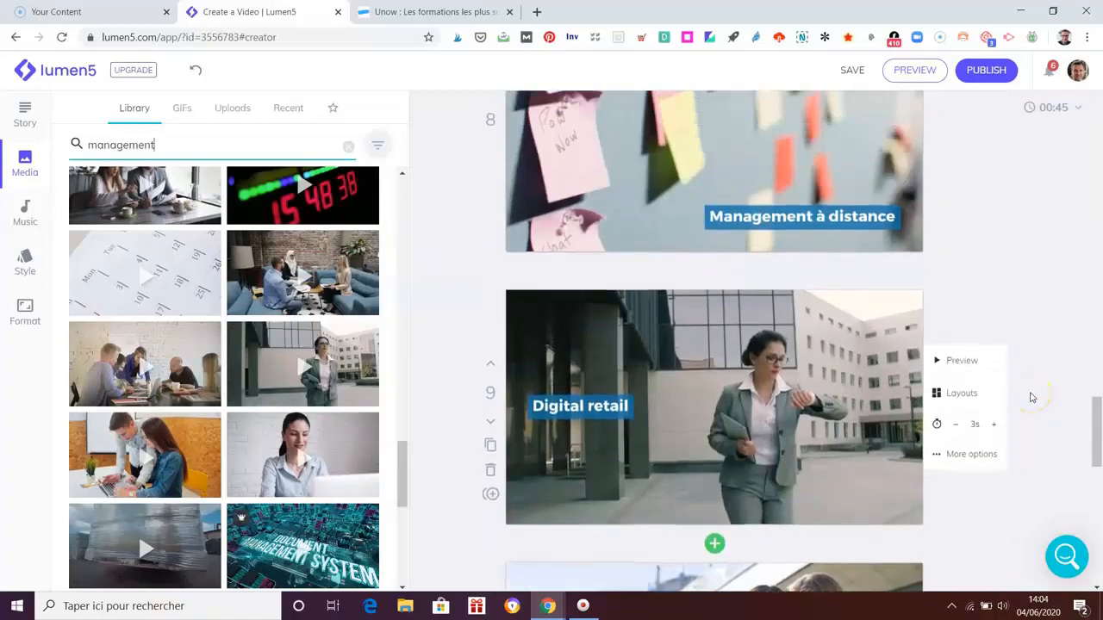
scroll(1031, 396, "up", 2)
Select the "Management à distance" caption and apply the clip of the businessman meditating at his desk as the scene 9 background.
left_click(814, 277)
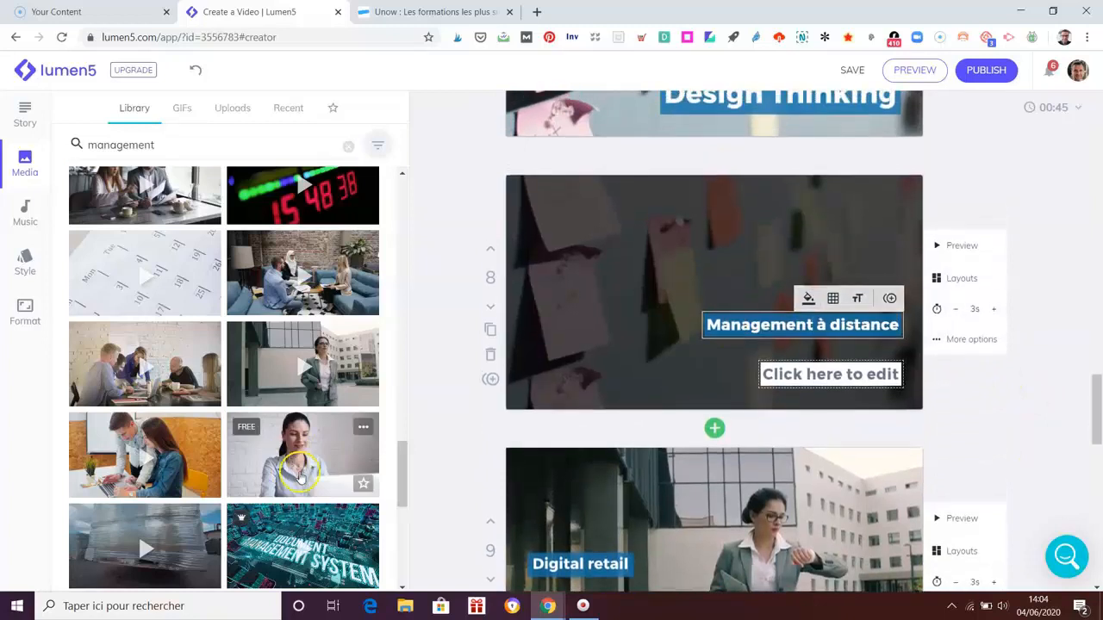
scroll(299, 476, "down", 2)
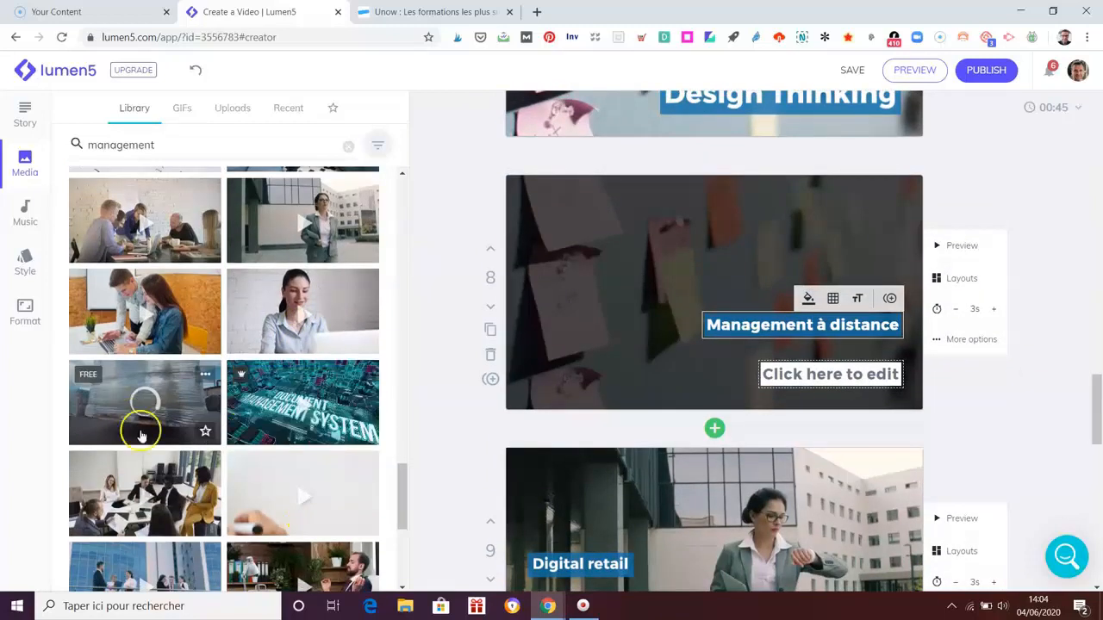
scroll(172, 448, "down", 1)
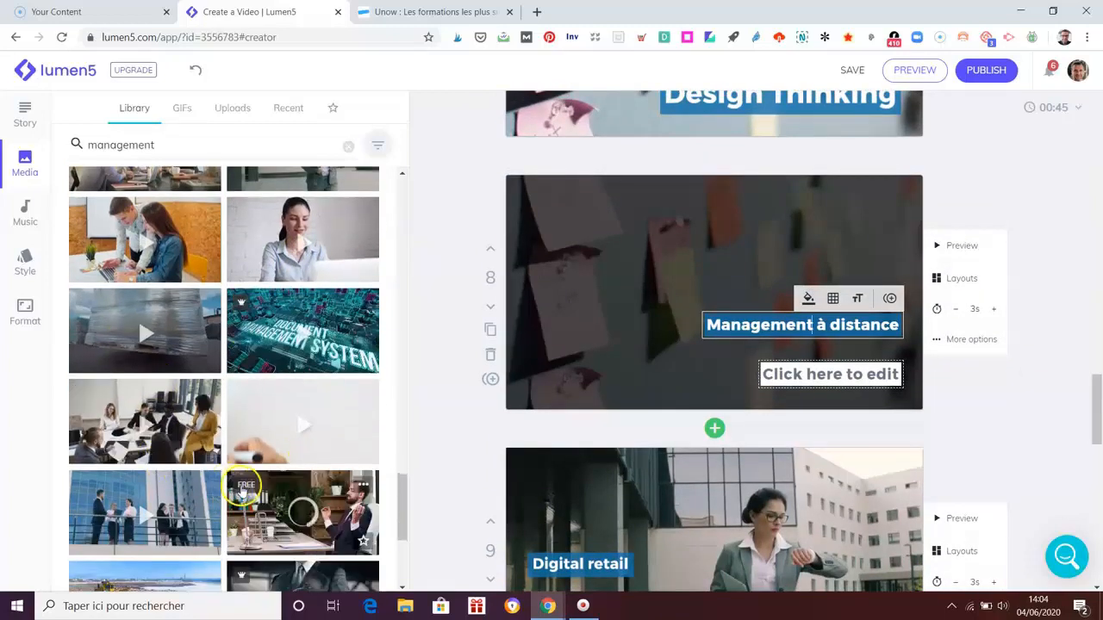
scroll(291, 465, "down", 1)
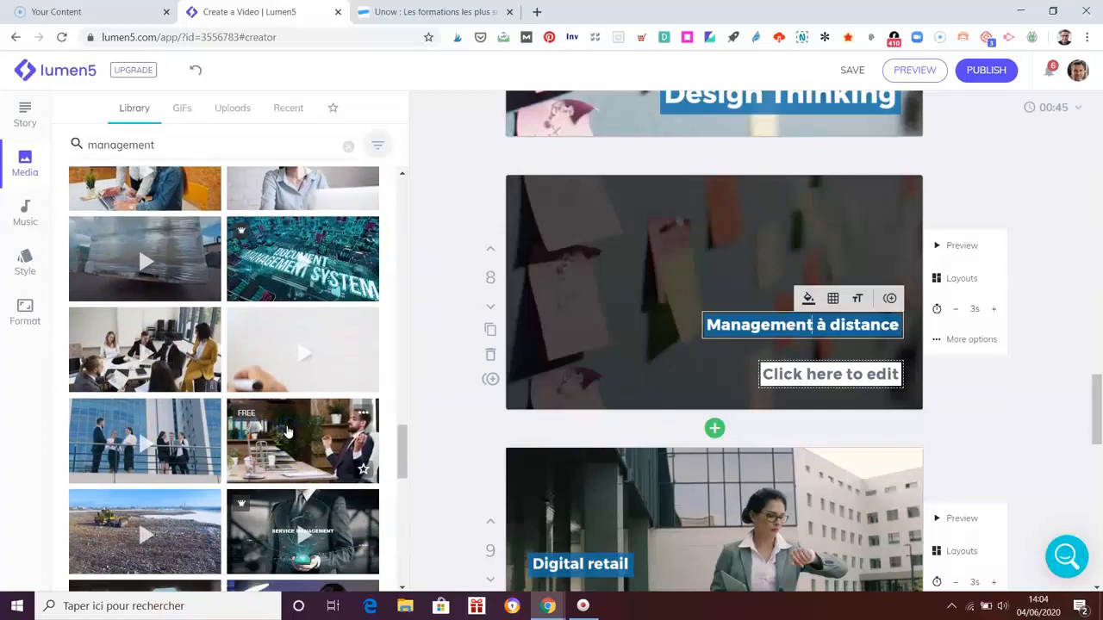
left_click(288, 430)
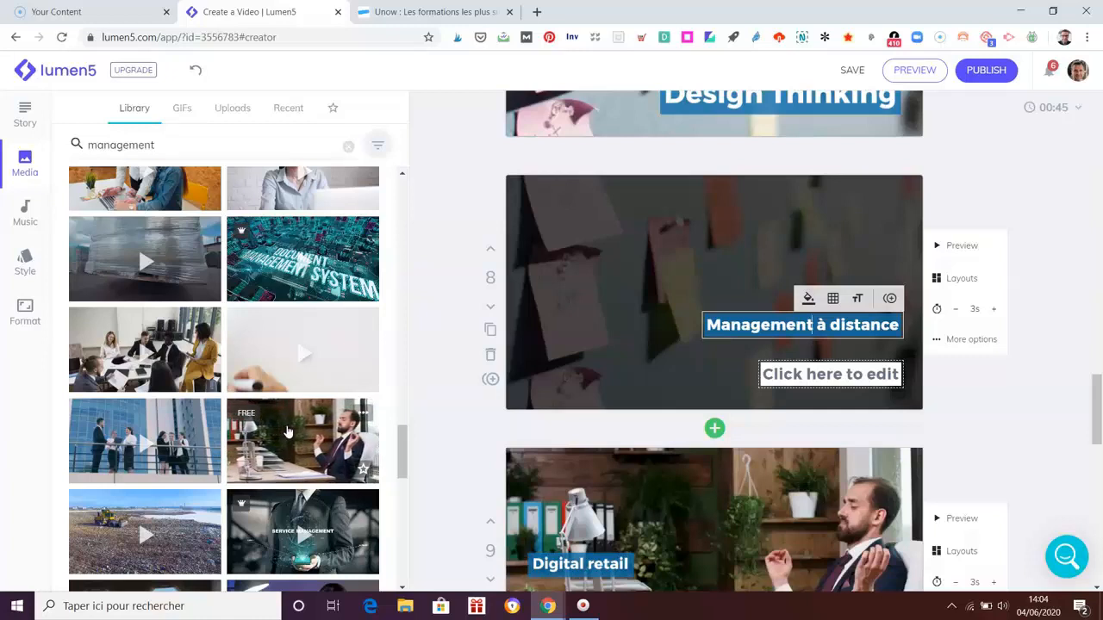
Set the text size of the "Management à distance" and "Digital retail" captions in scenes 8 and 9 to Huge.
left_click(858, 299)
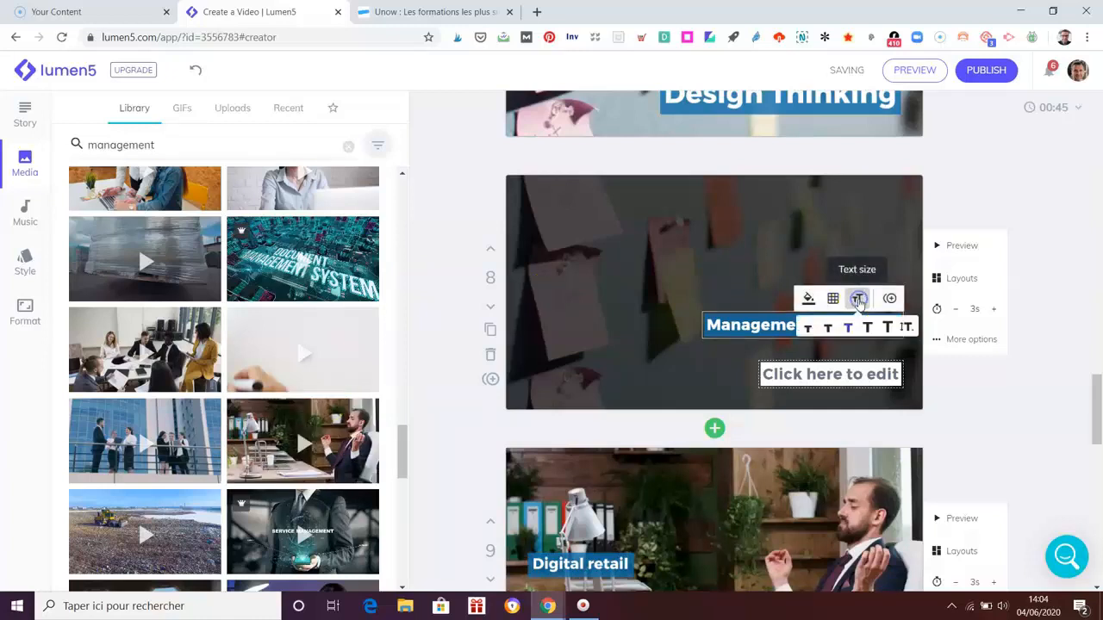
left_click(886, 326)
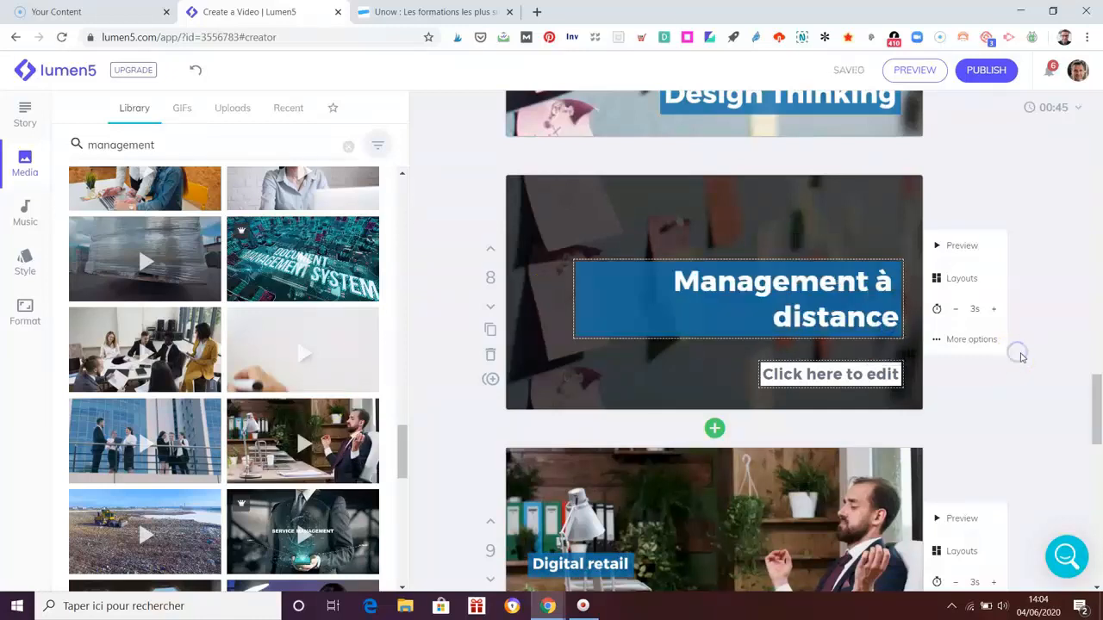
scroll(1020, 356, "down", 3)
left_click(572, 347)
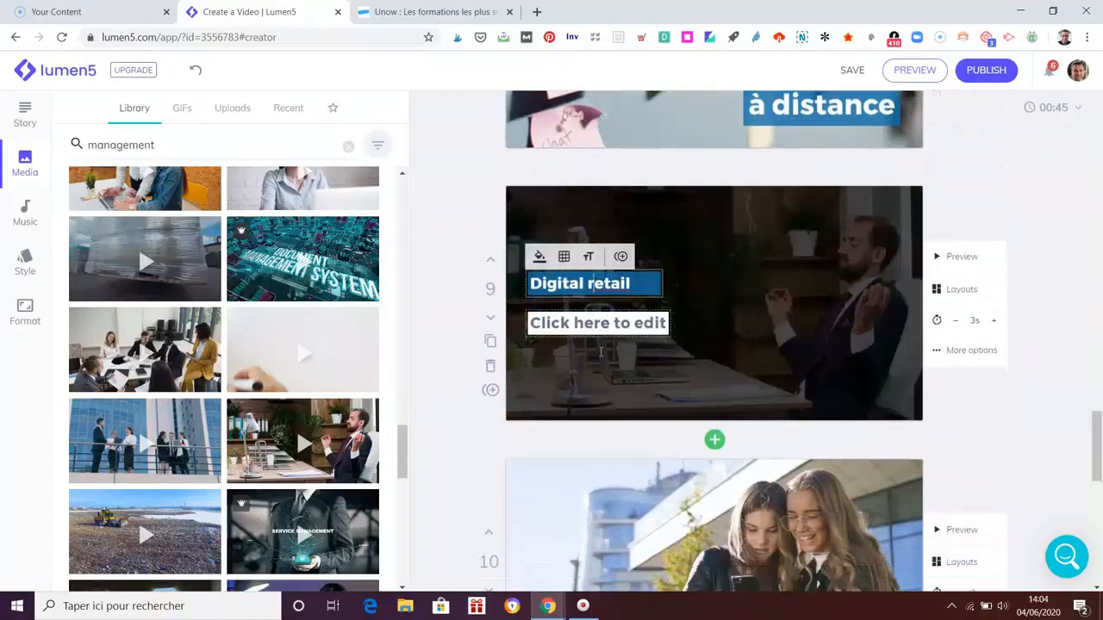
left_click(591, 245)
left_click(617, 274)
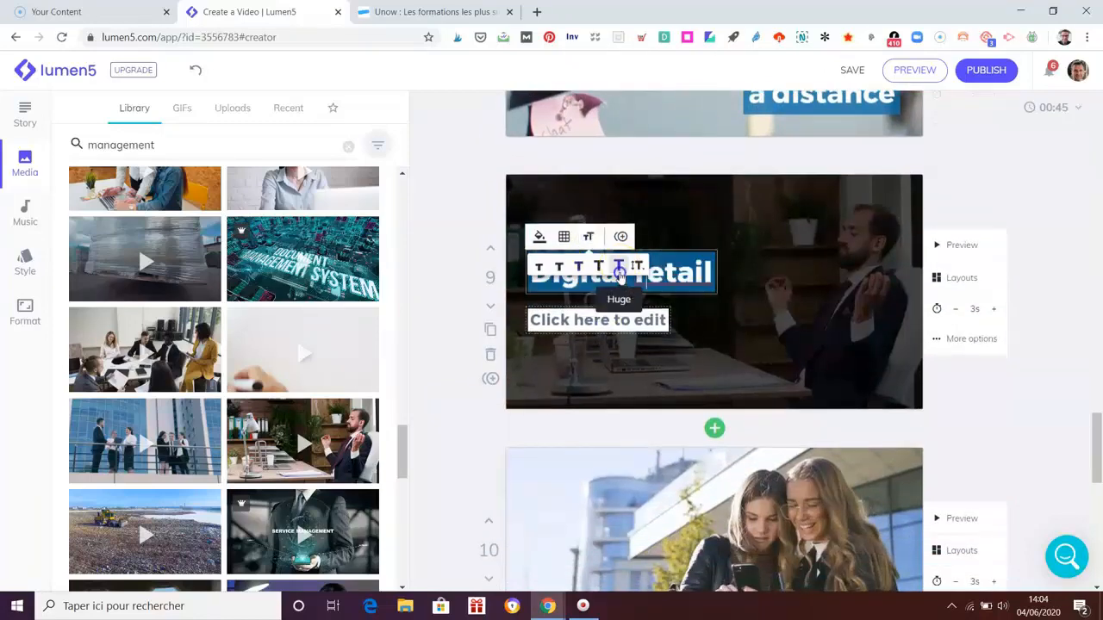
Position the "Digital retail" caption in the middle centre of scene 9 and close the scene options without trimming the clip.
left_click(563, 237)
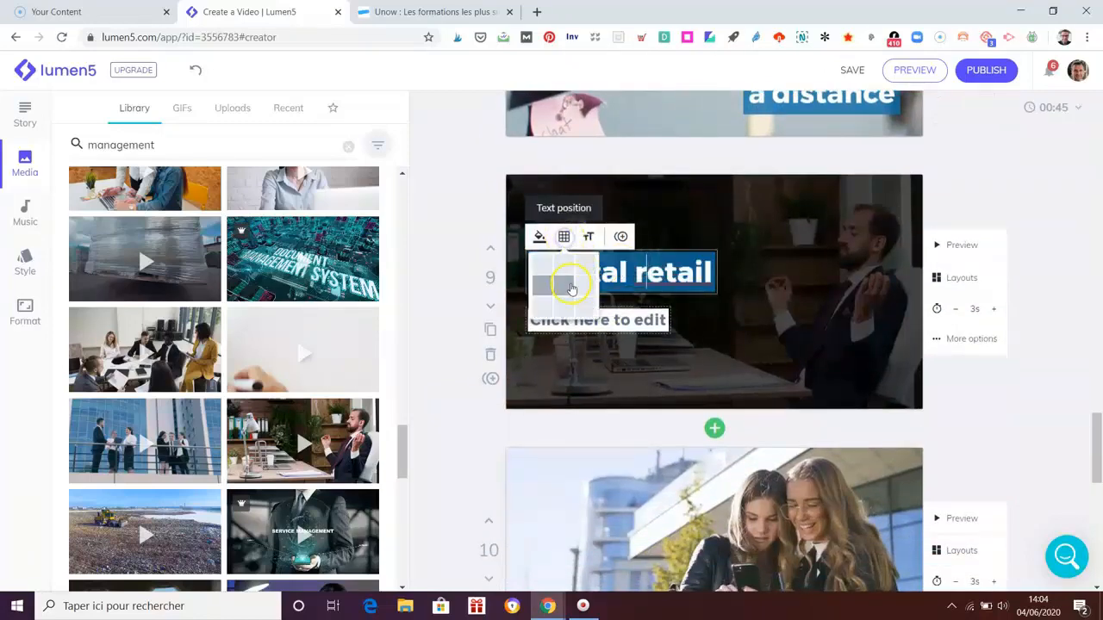
left_click(565, 287)
left_click(992, 347)
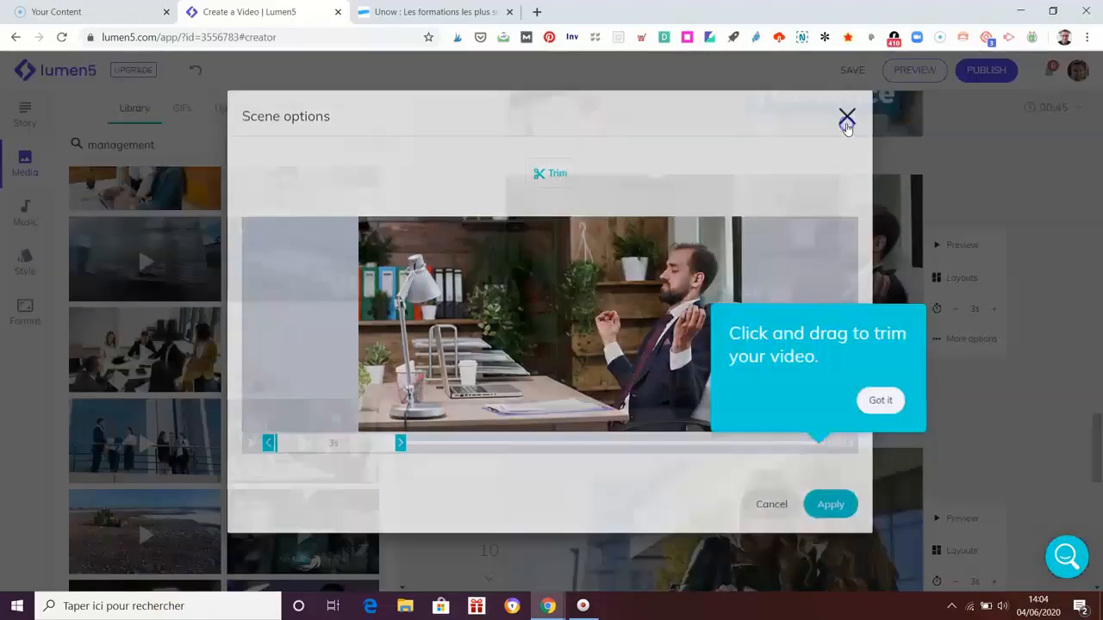
left_click(847, 127)
Set the text size of the "Communication impactante et assertivité" caption in scene 10 to Huge.
scroll(1088, 412, "down", 5)
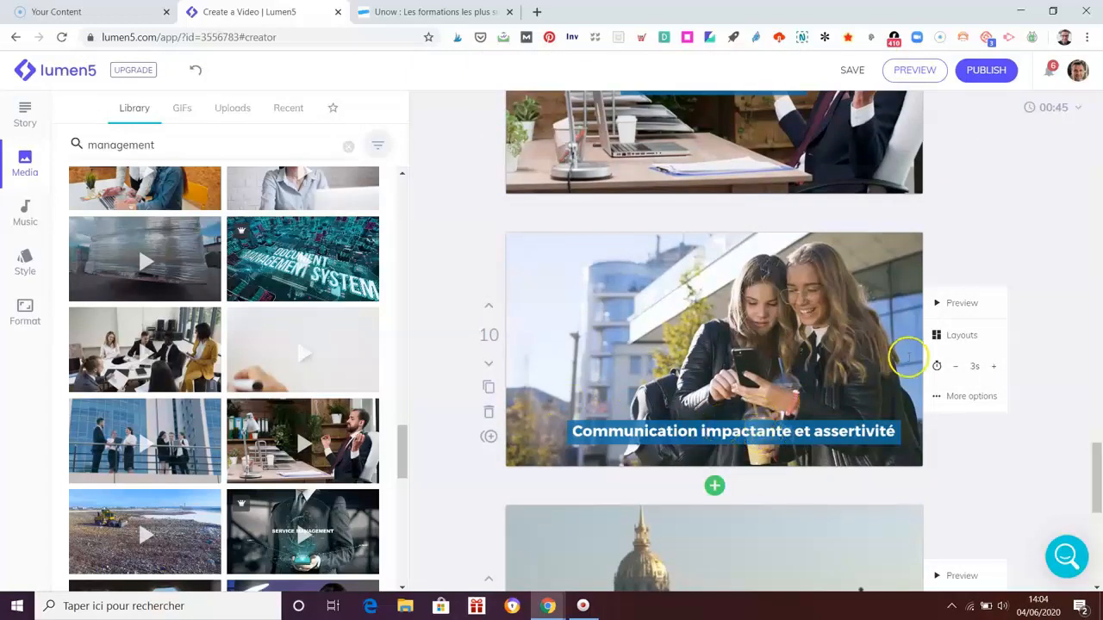
left_click(749, 435)
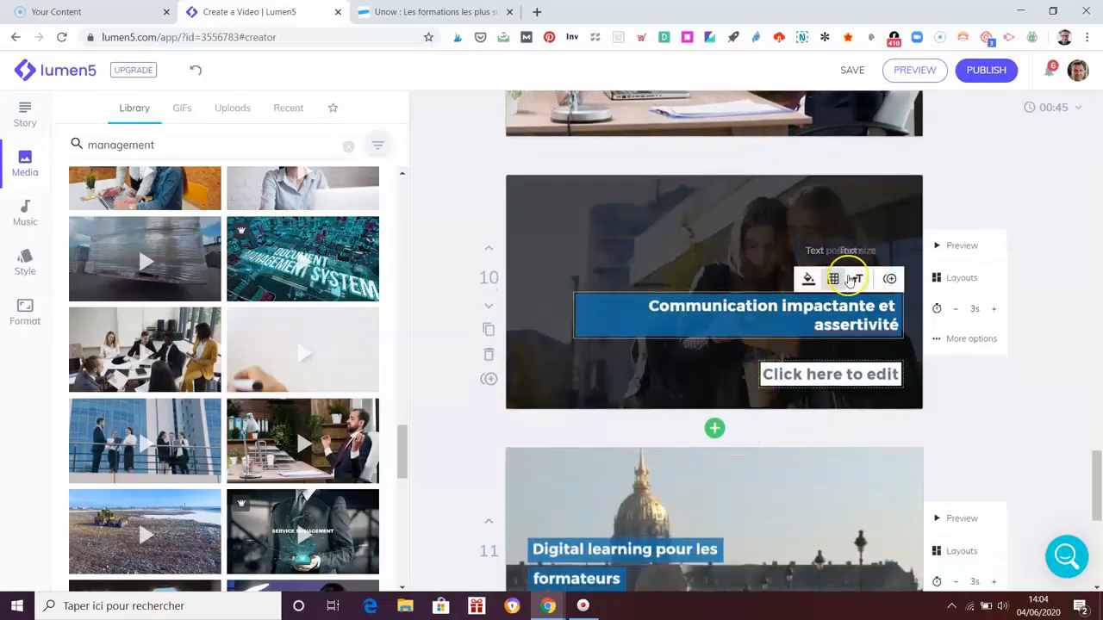
left_click(855, 279)
left_click(887, 308)
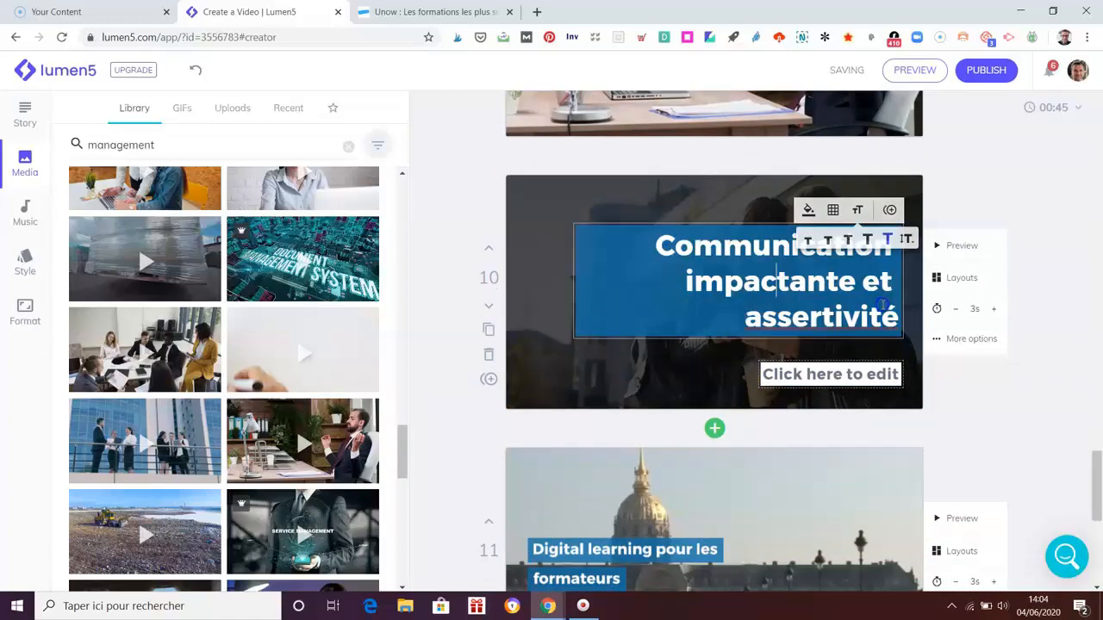
left_click(1043, 347)
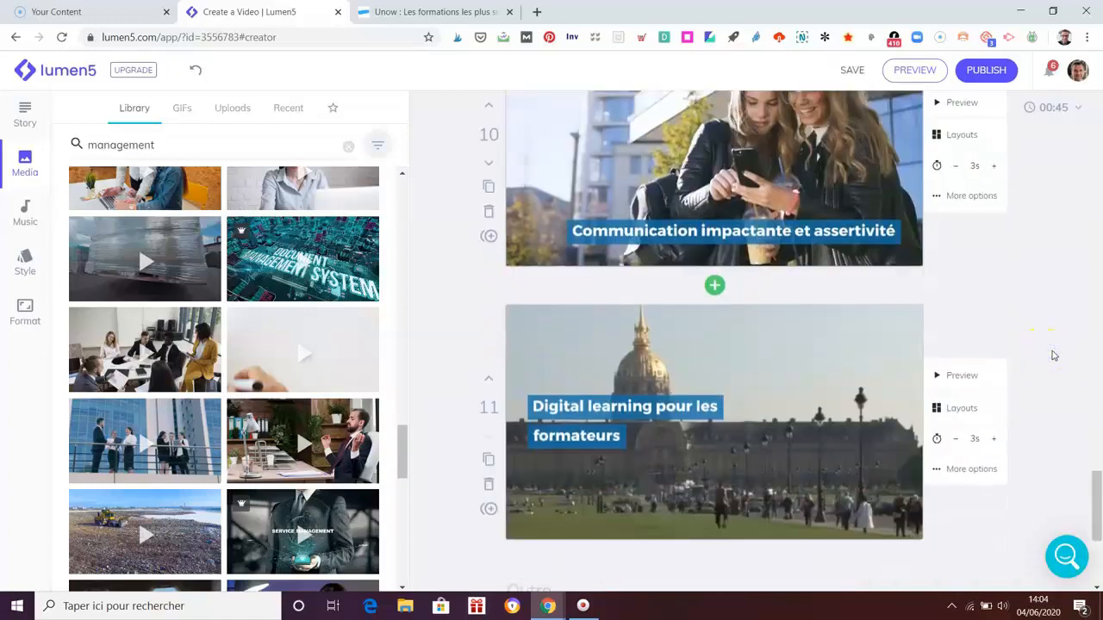
Search the media library for "digital learning" to find footage for scene 11.
scroll(862, 345, "down", 2)
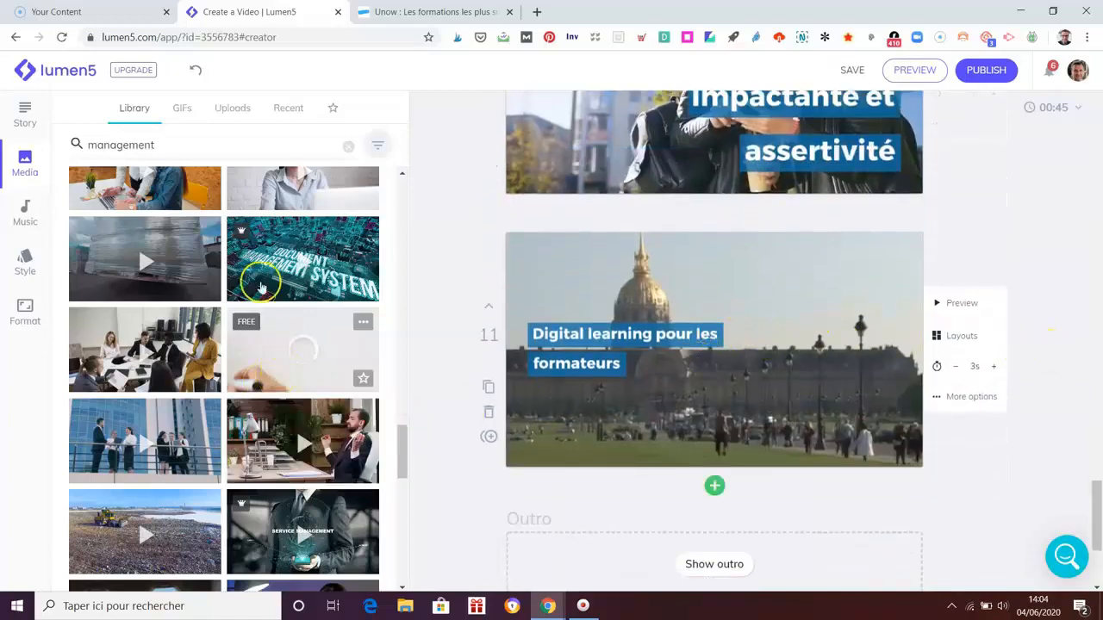
left_click(55, 145)
type("do")
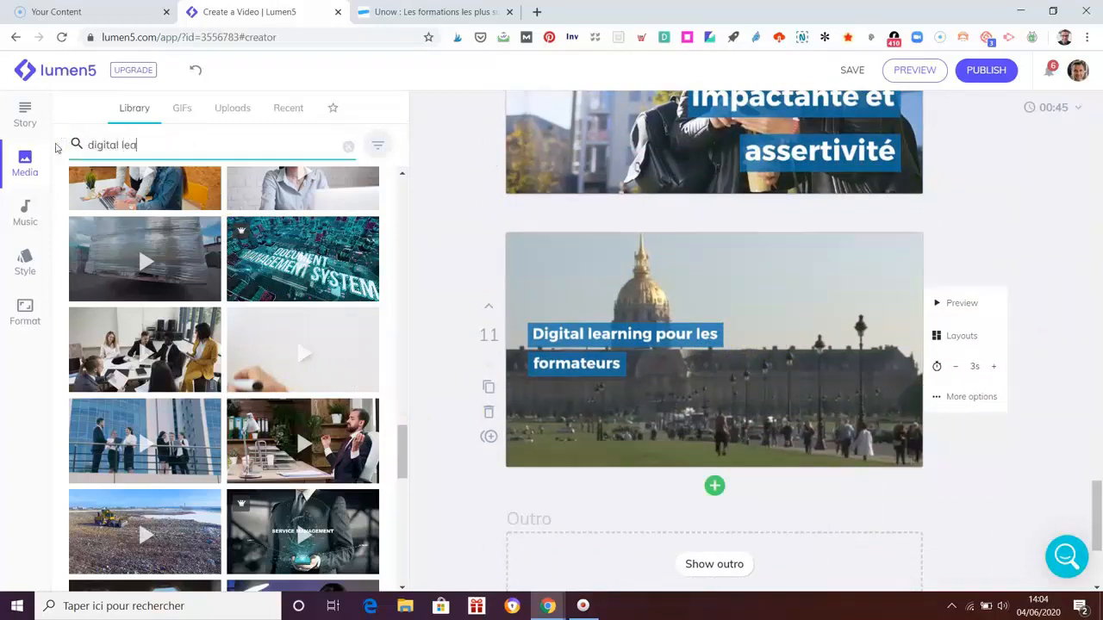
type("gital learning")
key("Return")
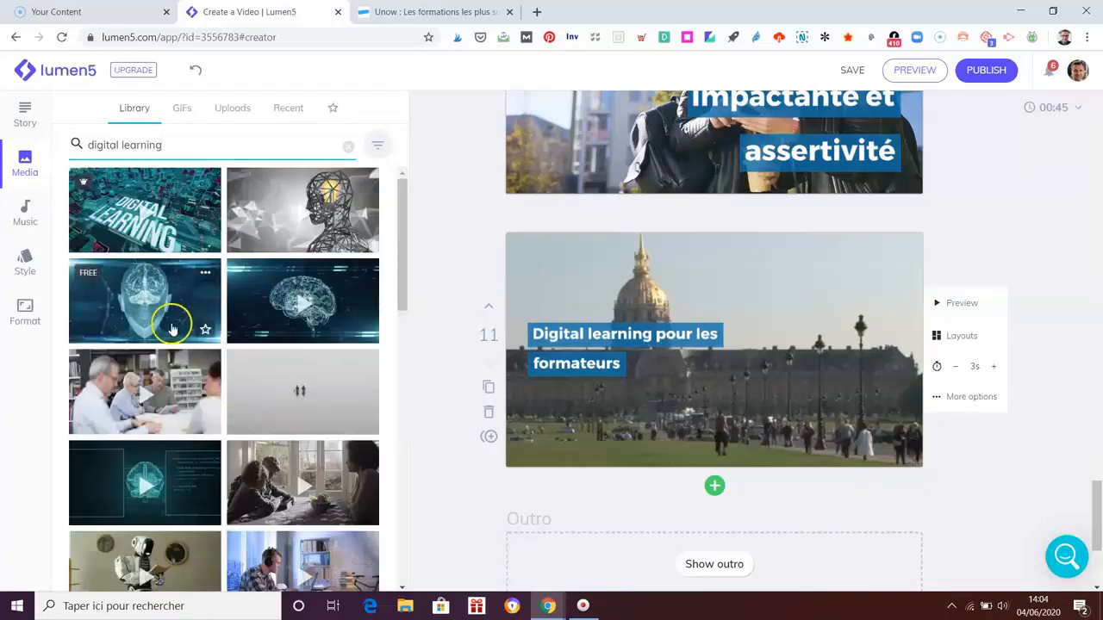
Browse the "digital learning" results and apply the glowing blue brain clip as the scene 11 background.
scroll(295, 430, "down", 3)
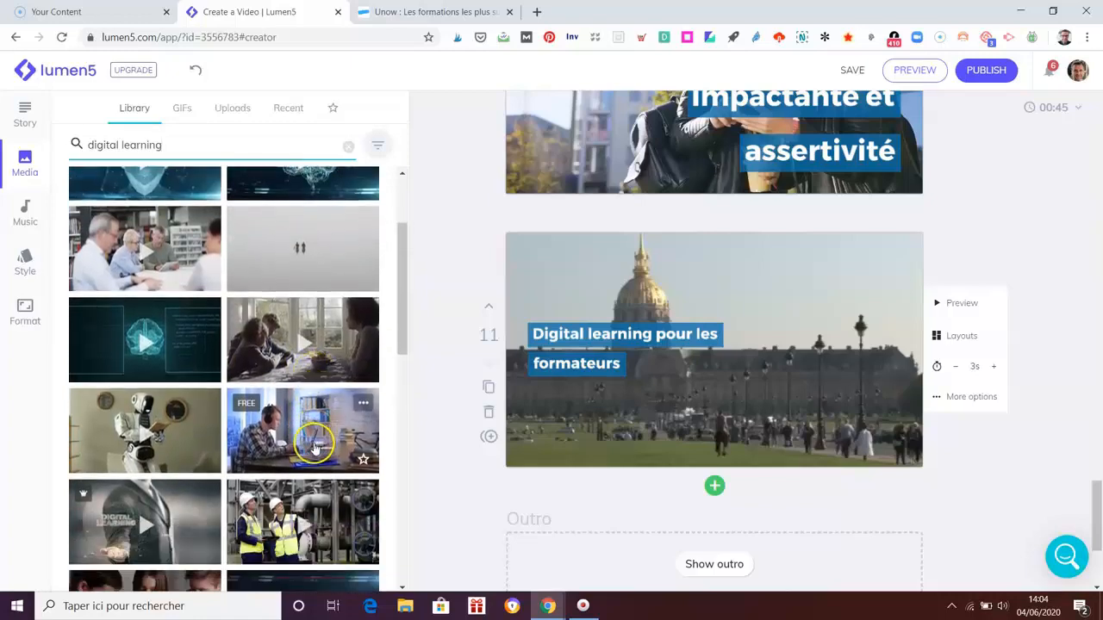
scroll(314, 446, "down", 8)
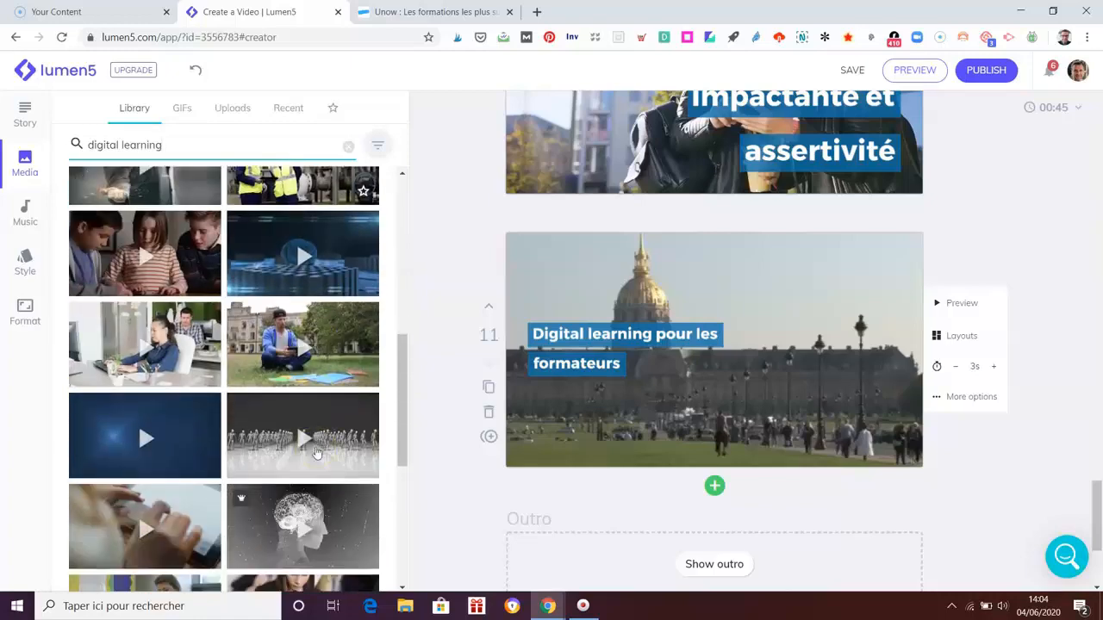
scroll(316, 452, "down", 3)
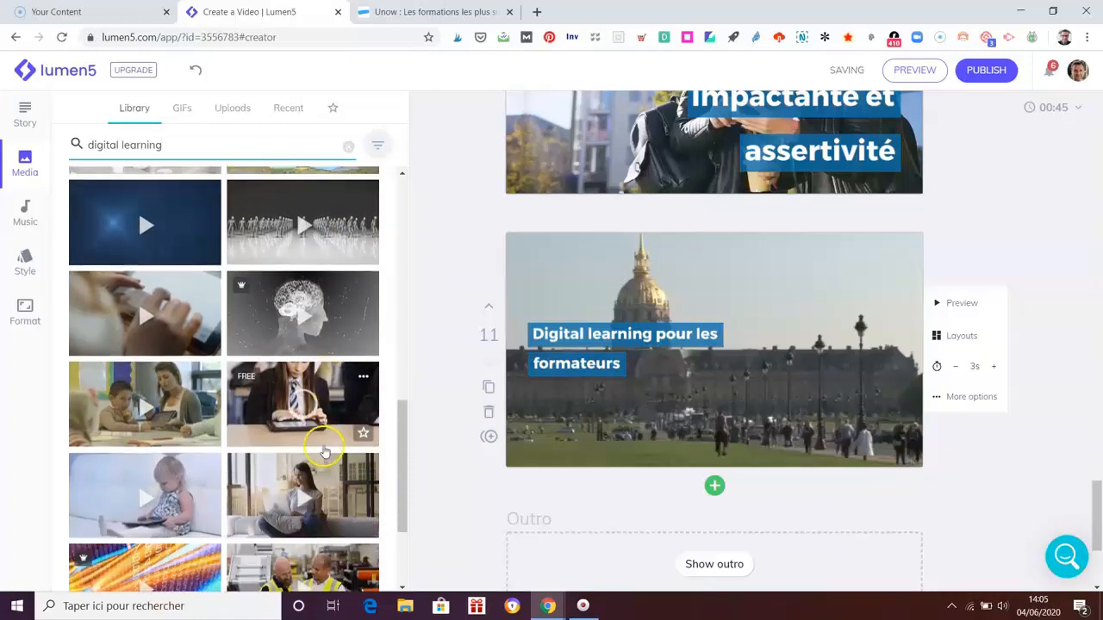
scroll(334, 431, "down", 3)
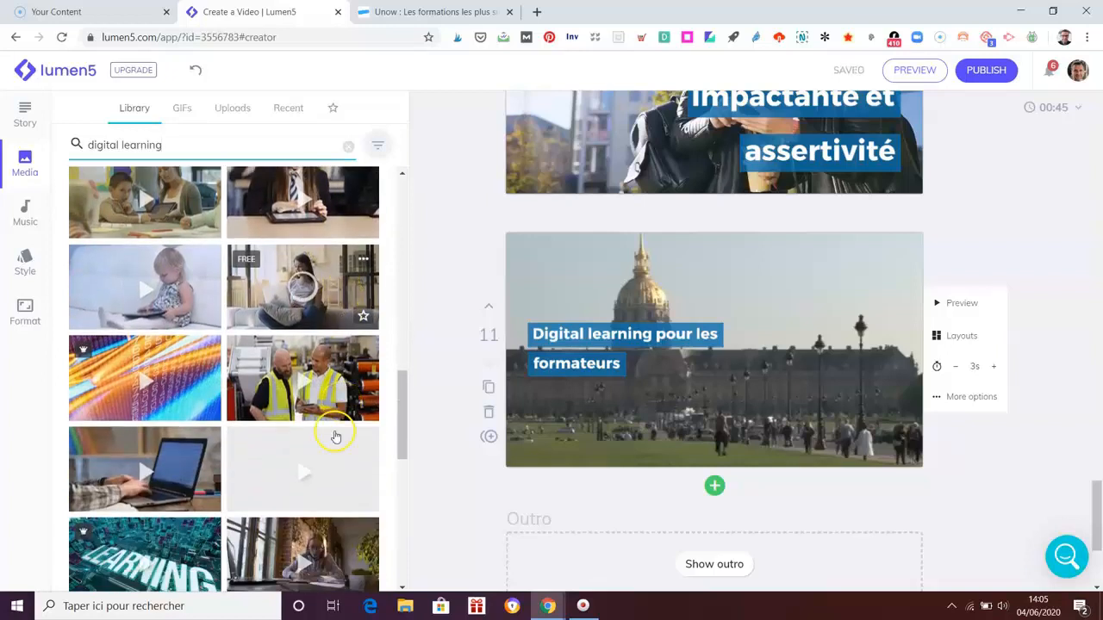
scroll(327, 474, "down", 3)
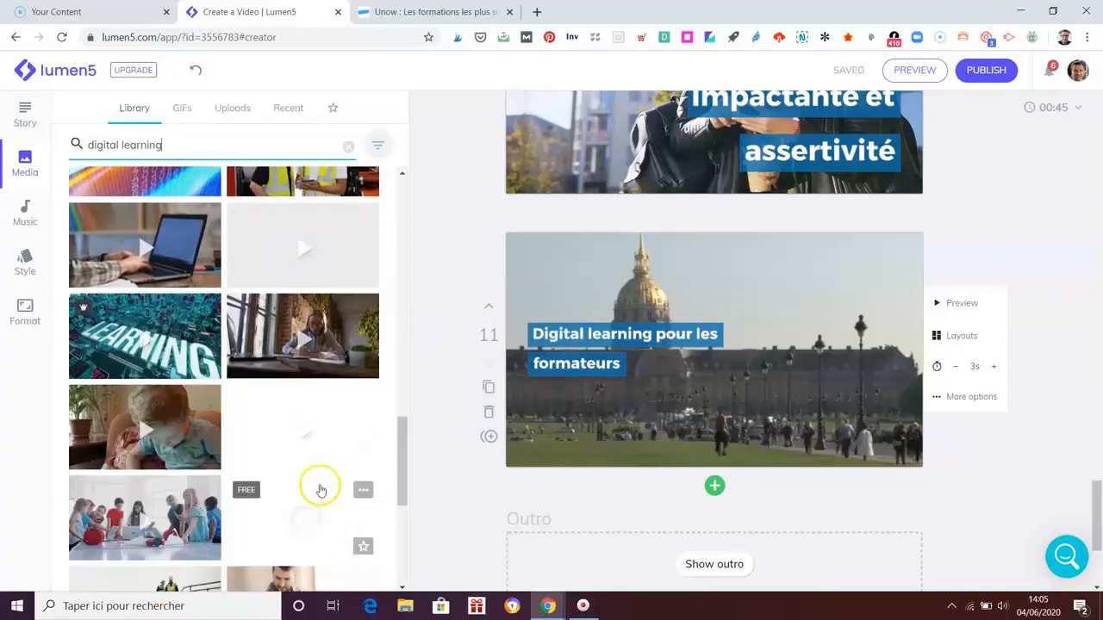
scroll(316, 445, "down", 2)
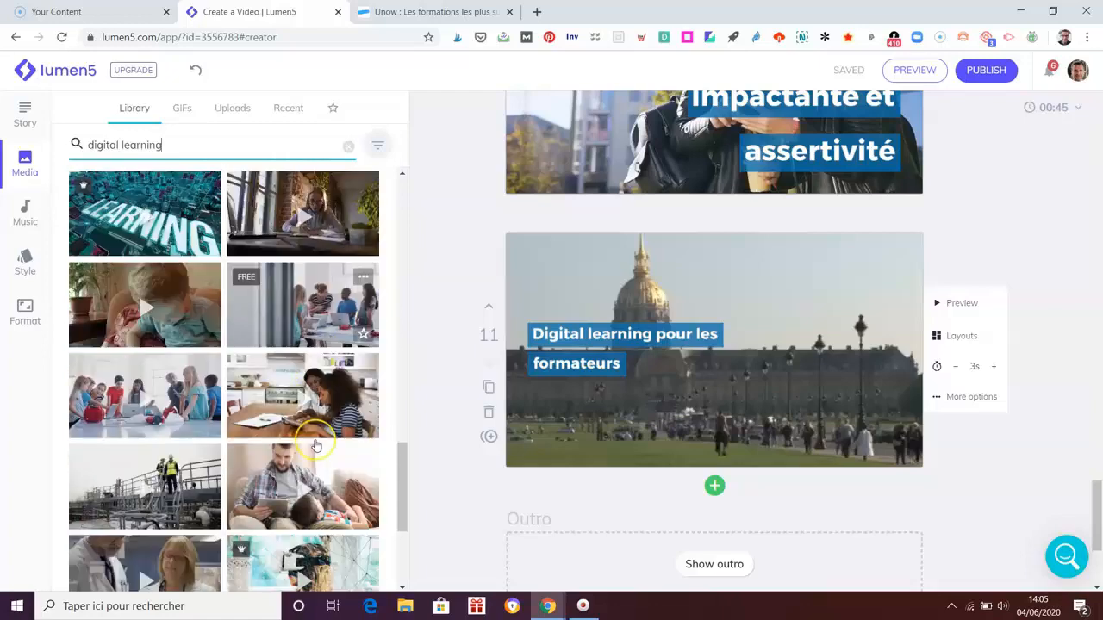
scroll(316, 445, "down", 2)
scroll(316, 446, "down", 3)
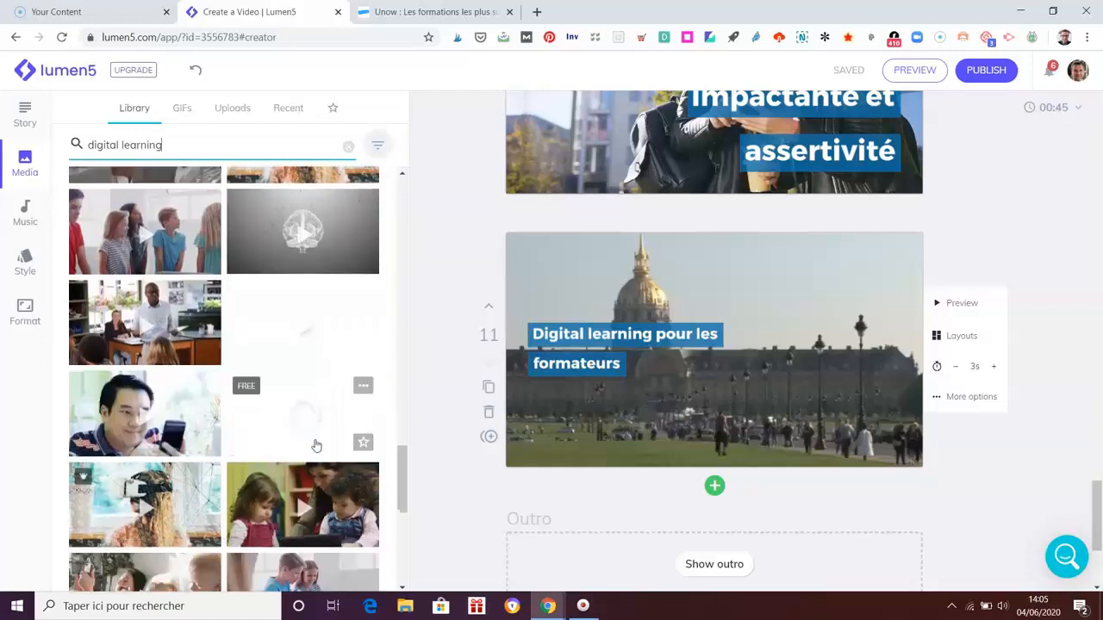
scroll(317, 446, "up", 5)
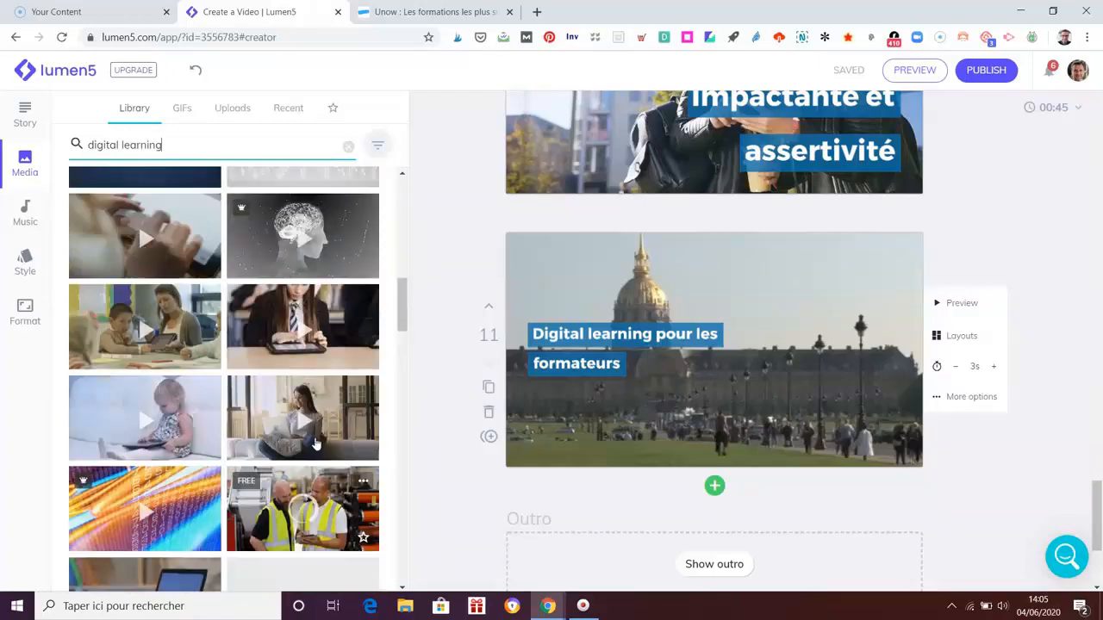
scroll(317, 446, "up", 4)
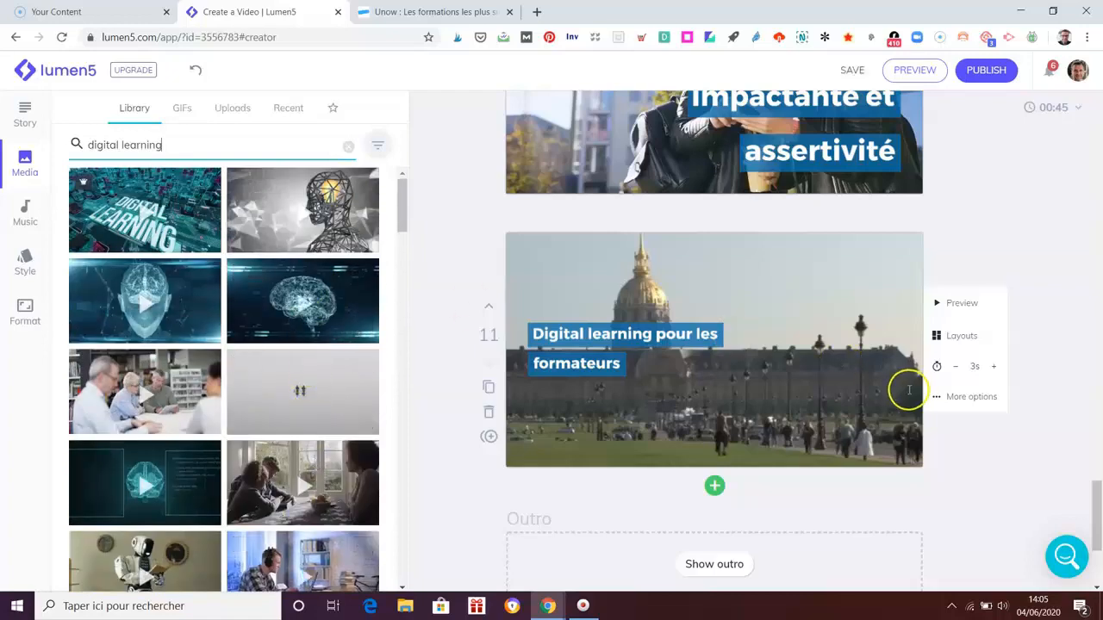
left_click(614, 327)
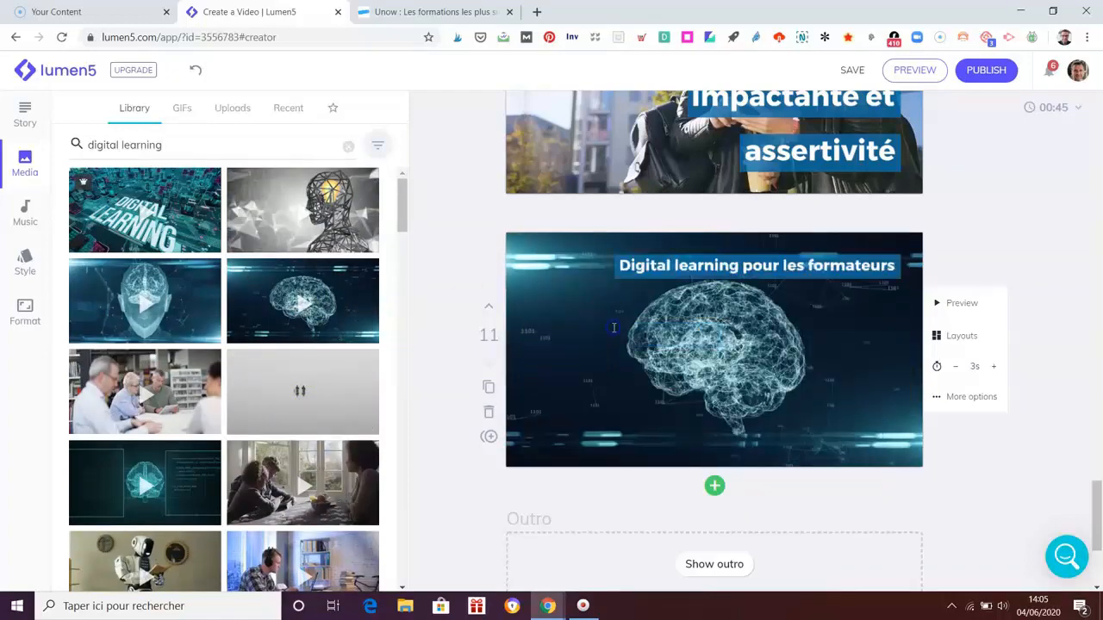
Set the "Digital learning pour les formateurs" caption in scene 11 to Huge and position it in the middle centre.
left_click(859, 184)
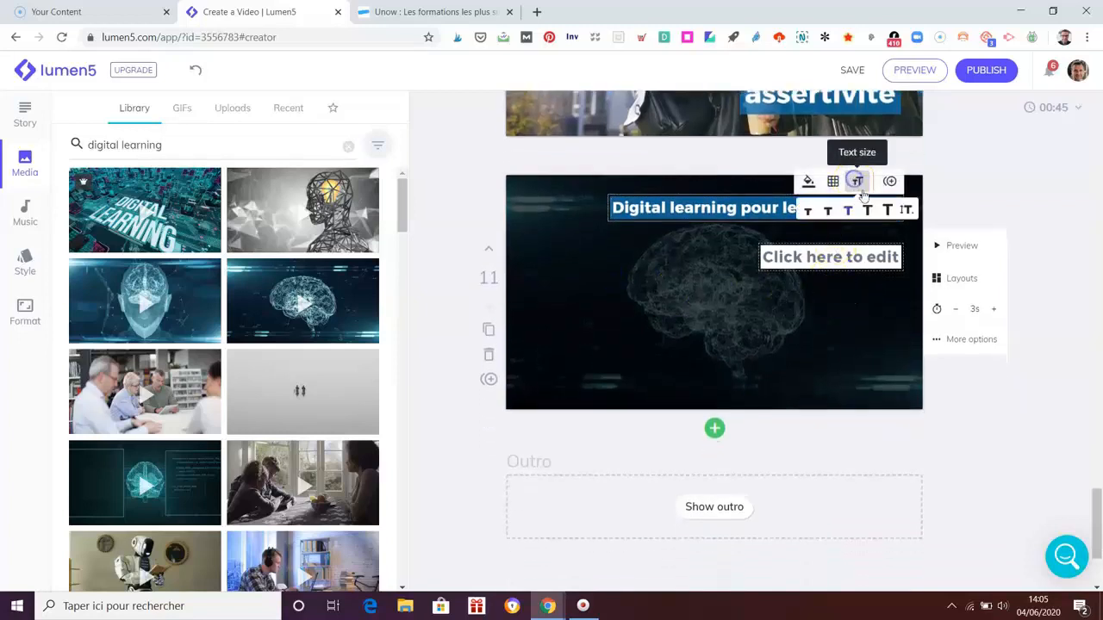
left_click(886, 211)
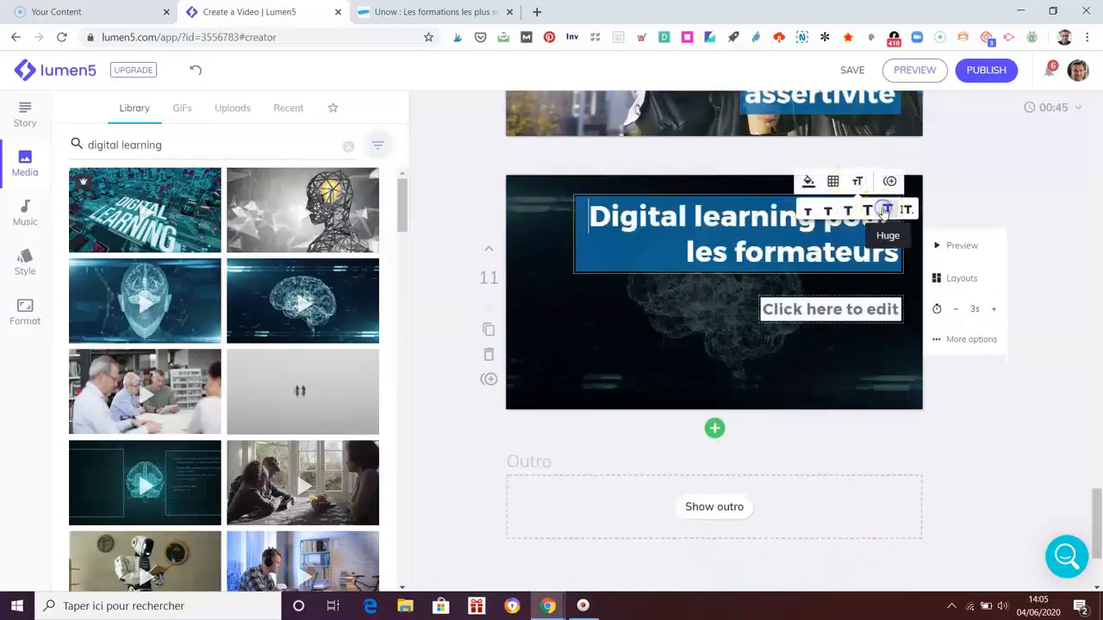
left_click(832, 180)
left_click(827, 250)
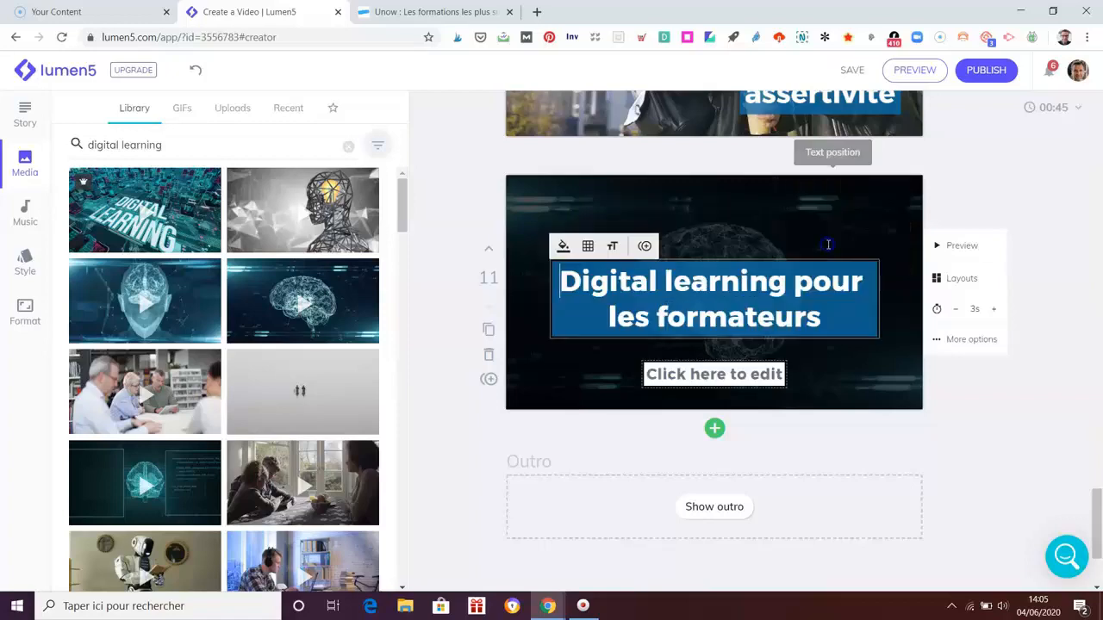
left_click(1012, 422)
Listen to the "New Day" track in the music library and set the speaker volume to 47.
scroll(1049, 432, "up", 9)
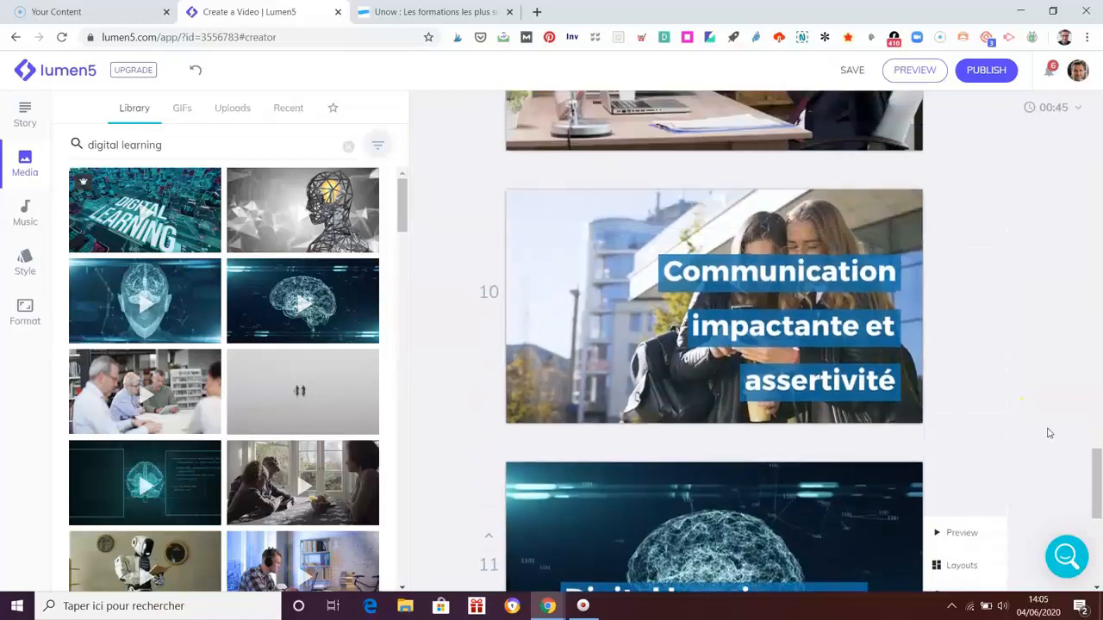
scroll(1048, 432, "up", 8)
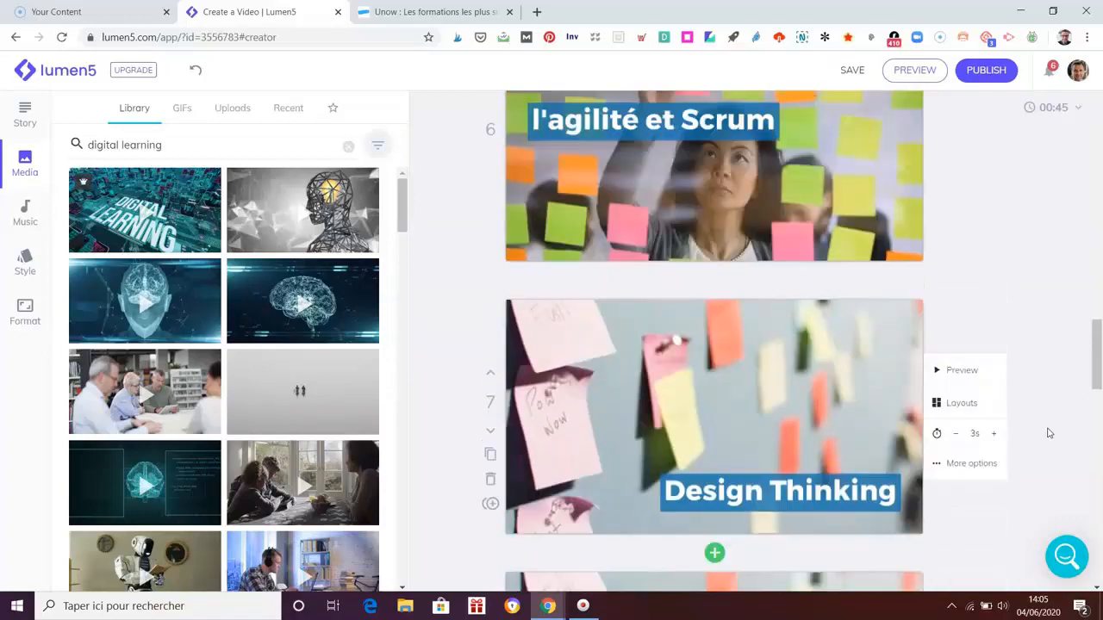
scroll(1047, 434, "up", 8)
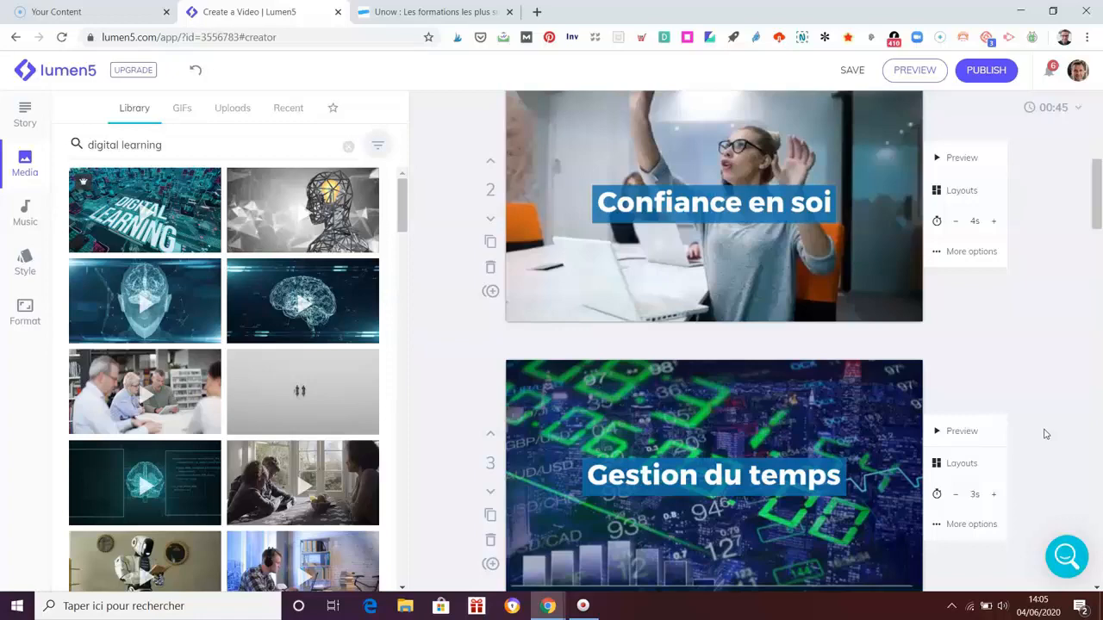
scroll(1044, 432, "up", 2)
left_click(25, 210)
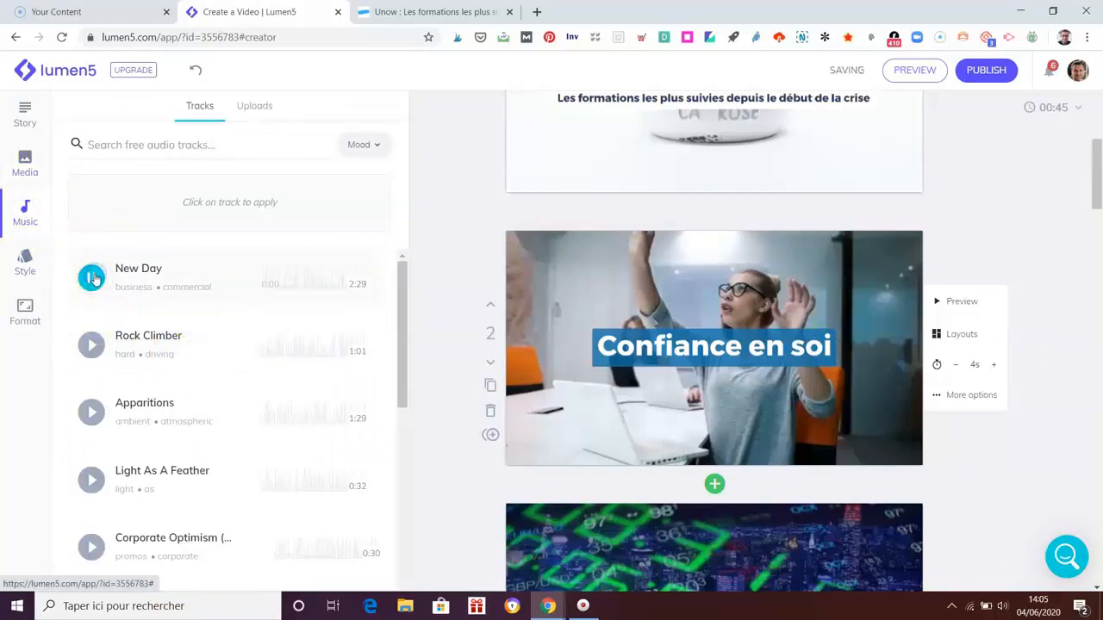
left_click(1002, 606)
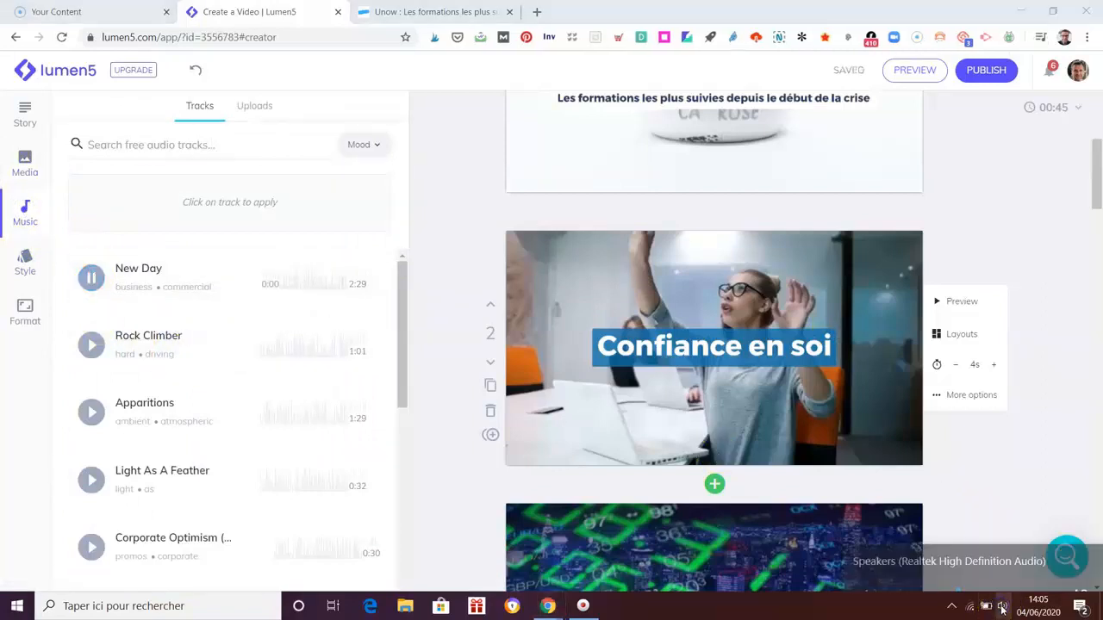
left_click_drag(957, 572, 970, 572)
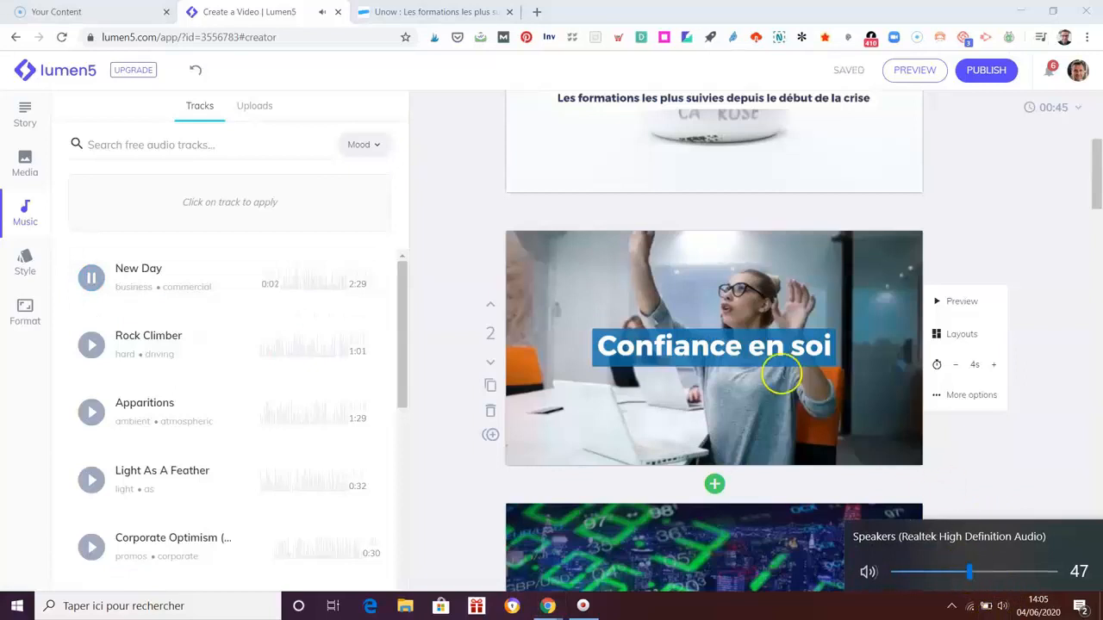
left_click(97, 279)
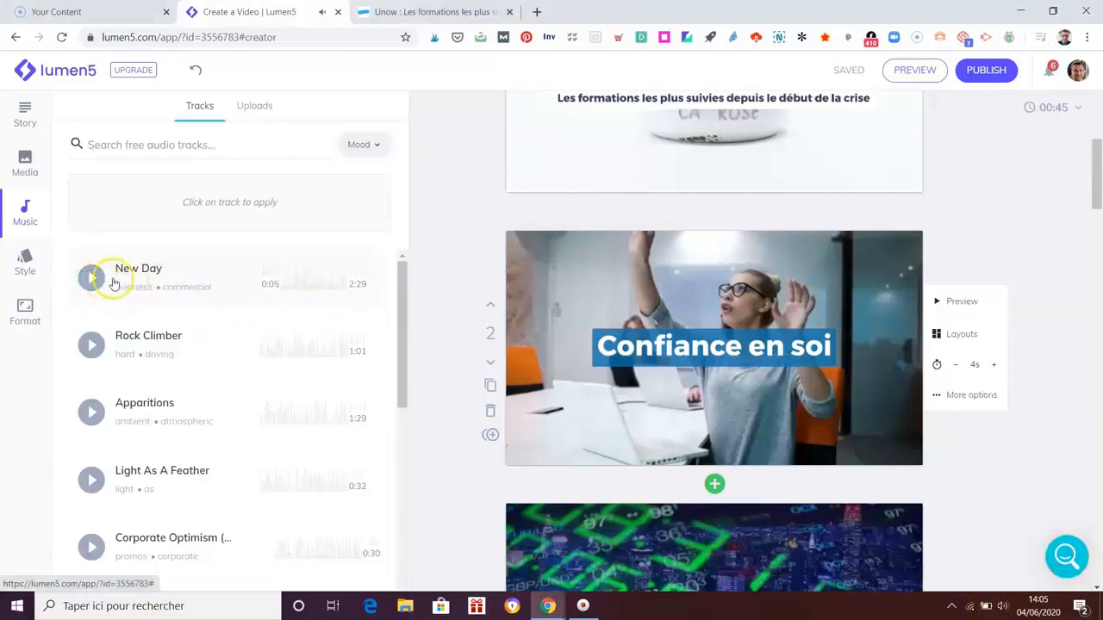
left_click(97, 279)
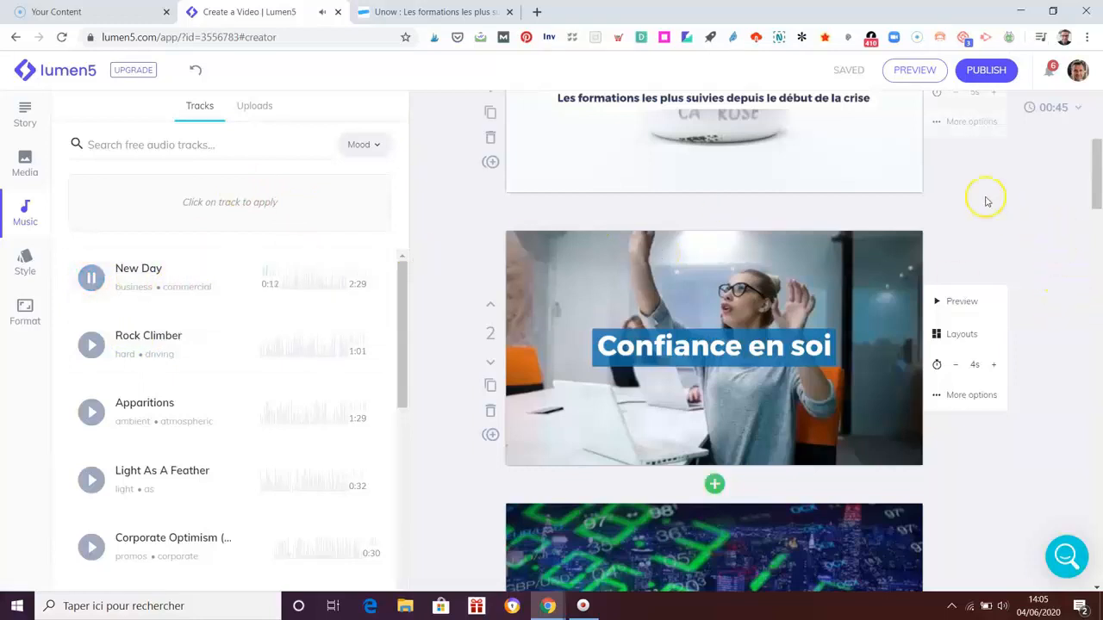
Apply the "New Day" track as the video's music and preview the whole video.
left_click(915, 74)
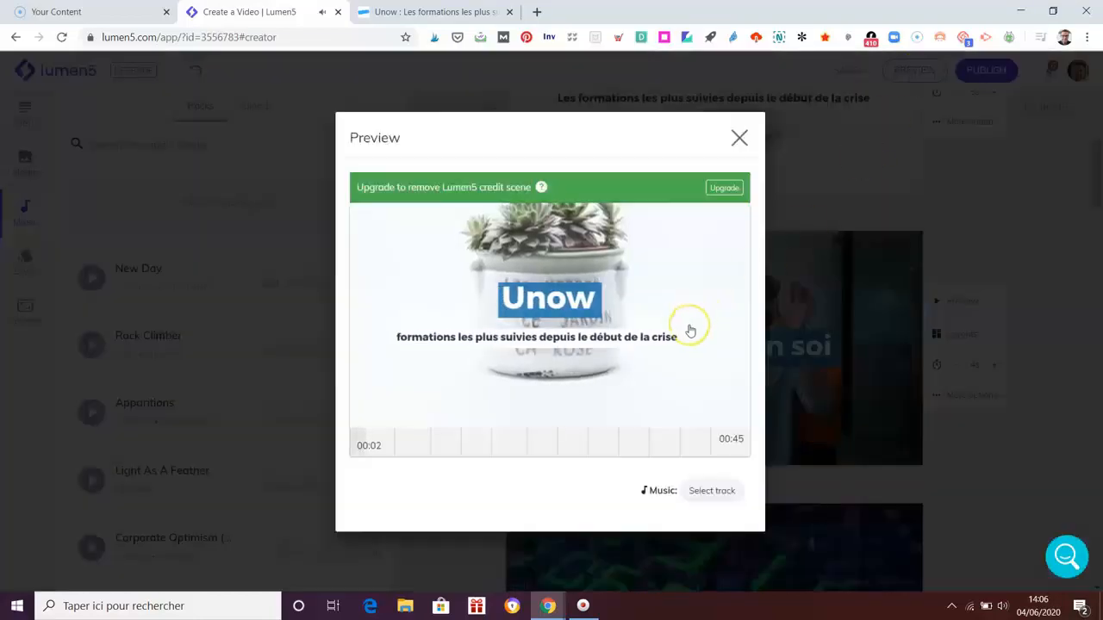
left_click(739, 139)
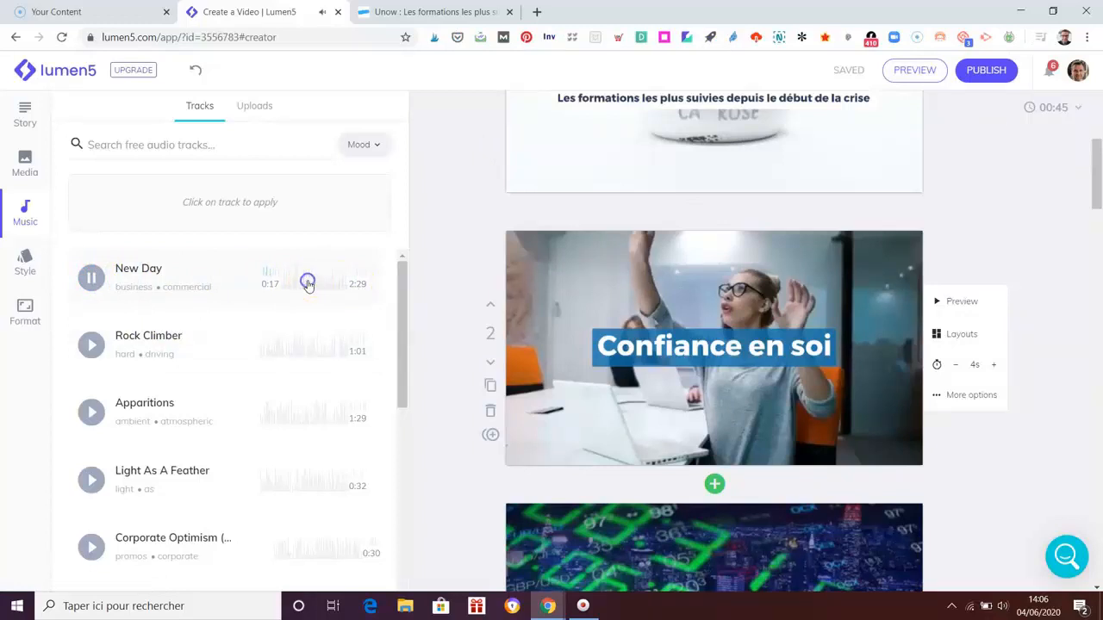
left_click(158, 273)
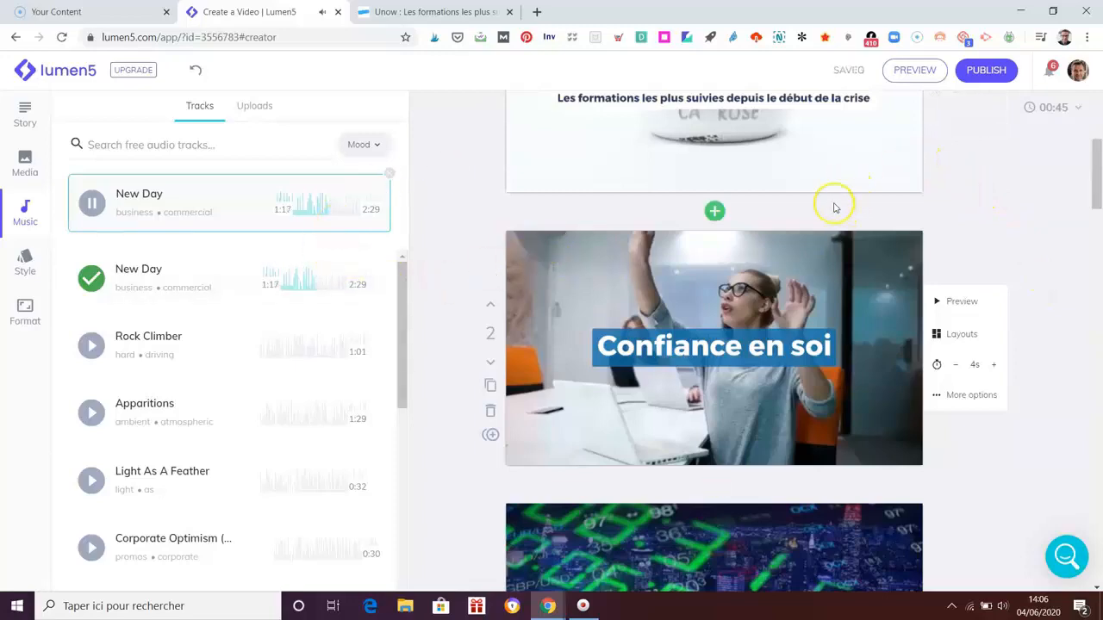
left_click(913, 70)
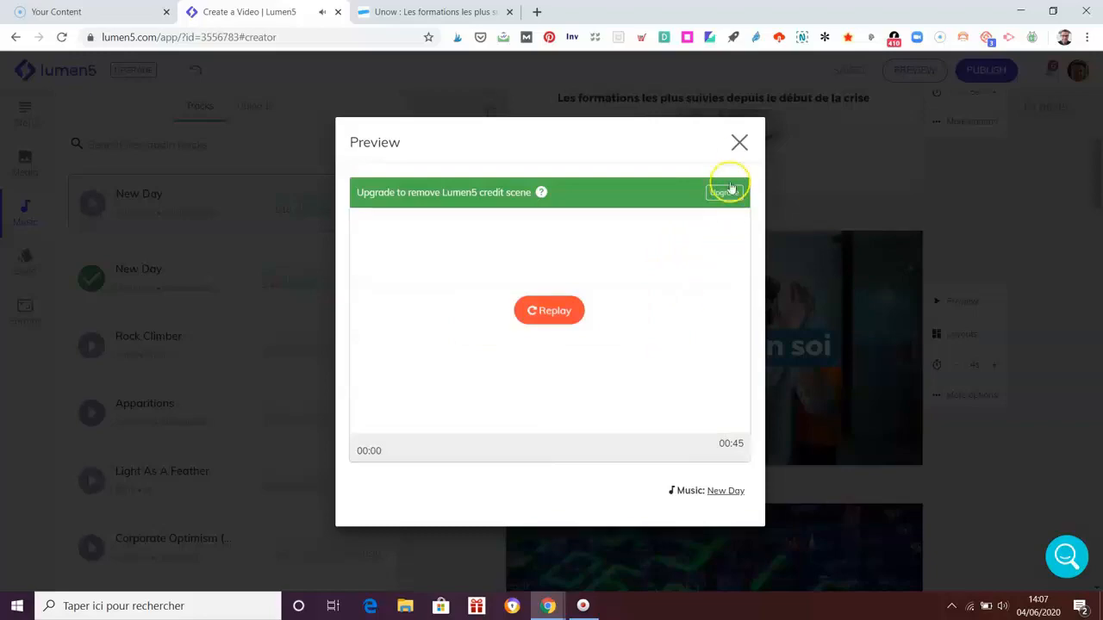
left_click(739, 142)
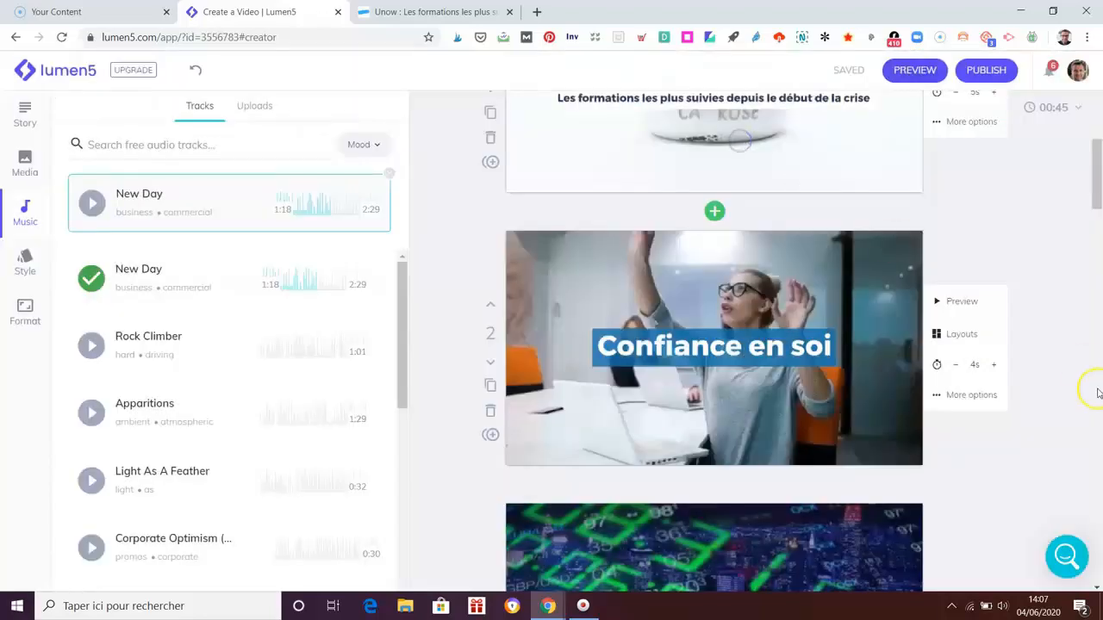
Save the project and publish the finished video.
scroll(1092, 362, "up", 1)
scroll(1092, 362, "up", 2)
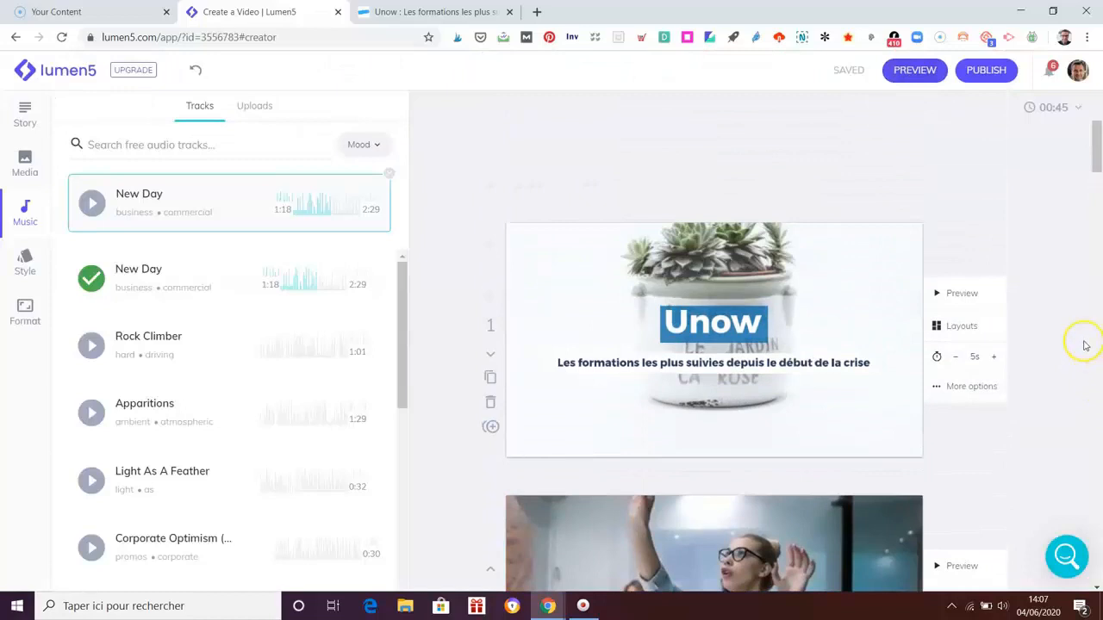
left_click(849, 70)
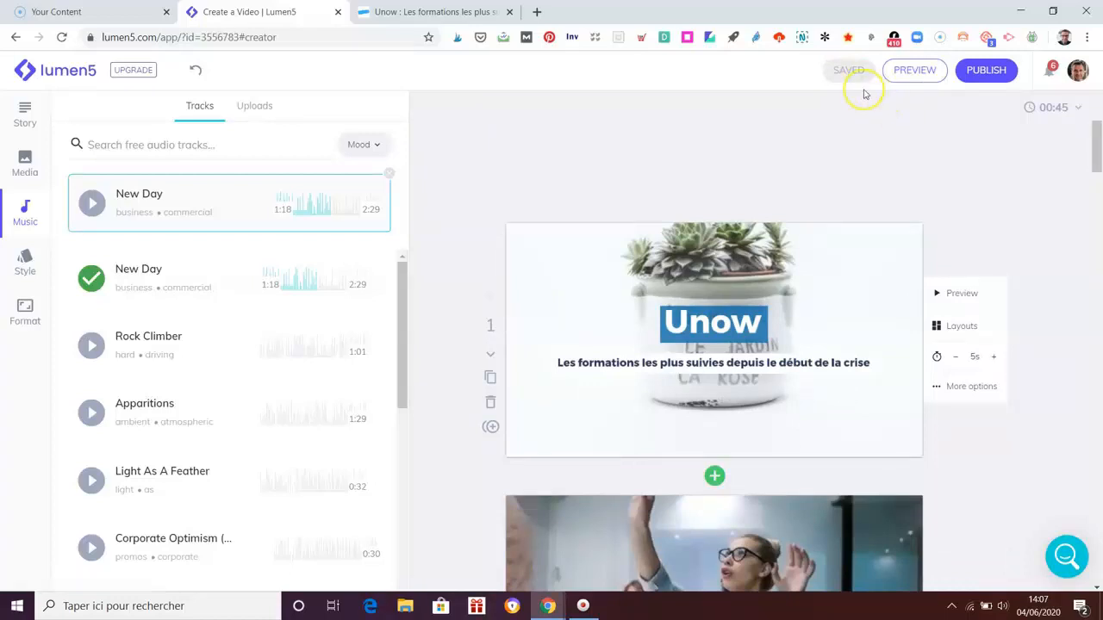
left_click(988, 71)
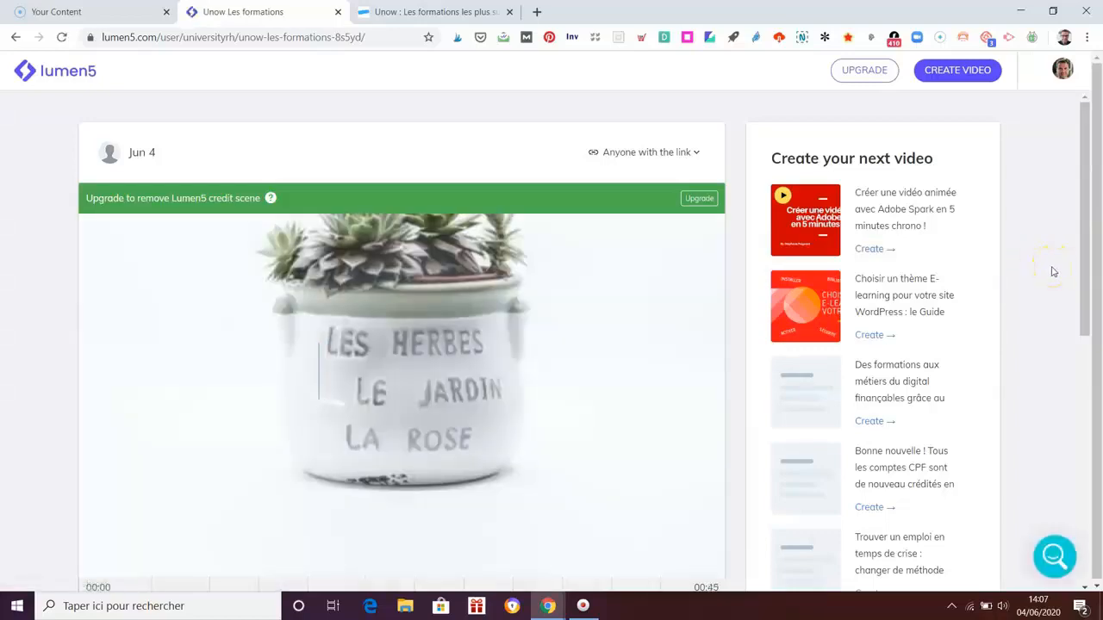
Examine the published video's playback and sharing options on its page, and lower the speaker volume to 5.
scroll(1043, 290, "down", 3)
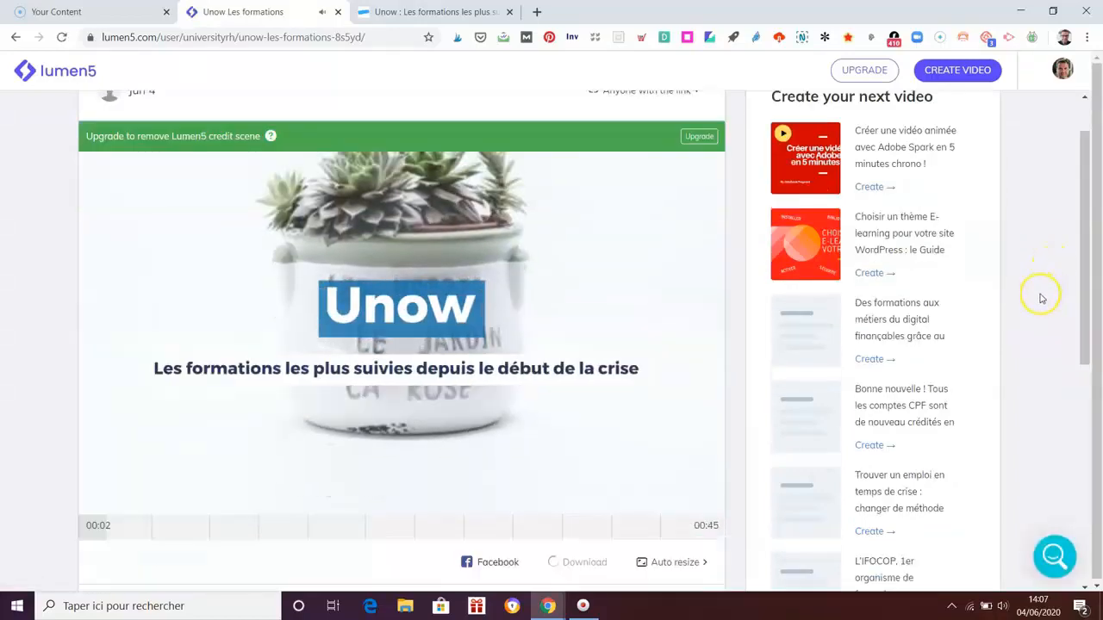
scroll(1041, 298, "down", 1)
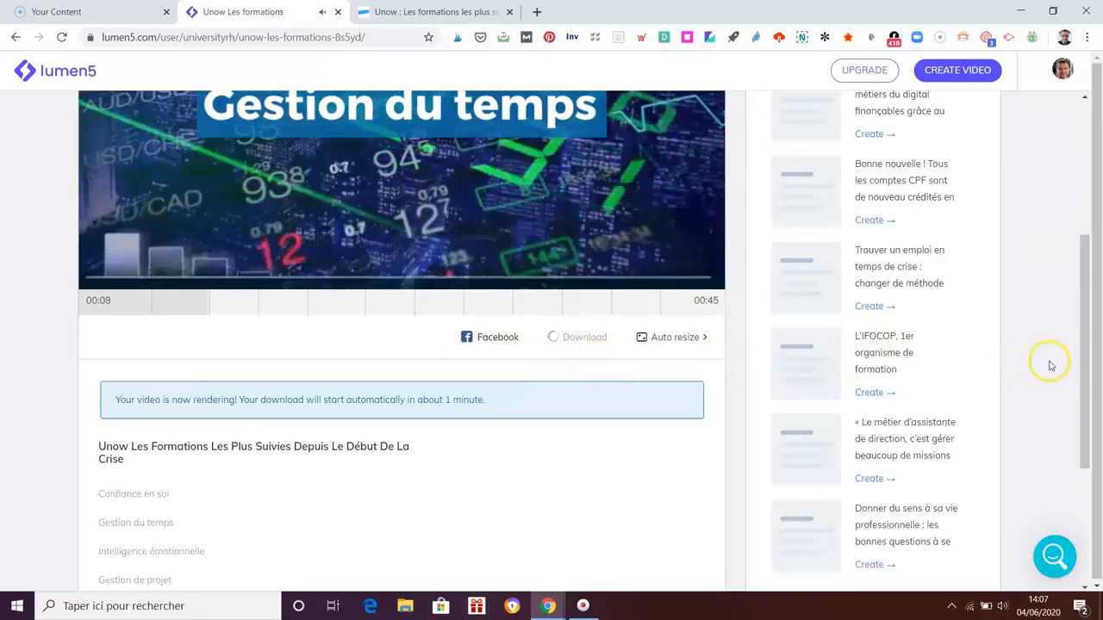
scroll(1050, 366, "up", 3)
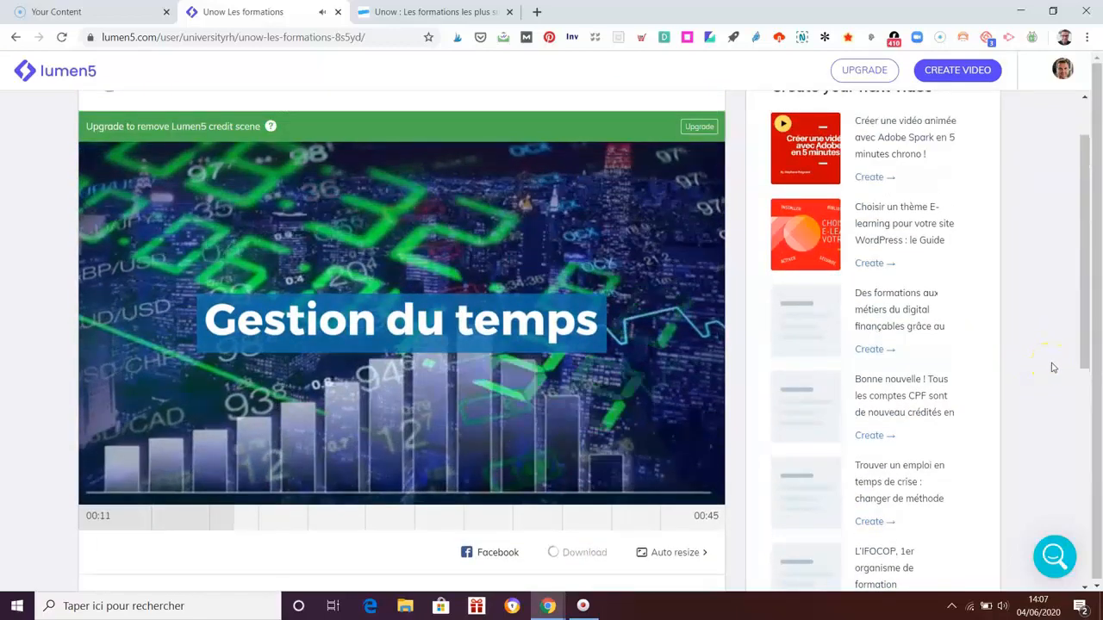
scroll(1050, 368, "up", 1)
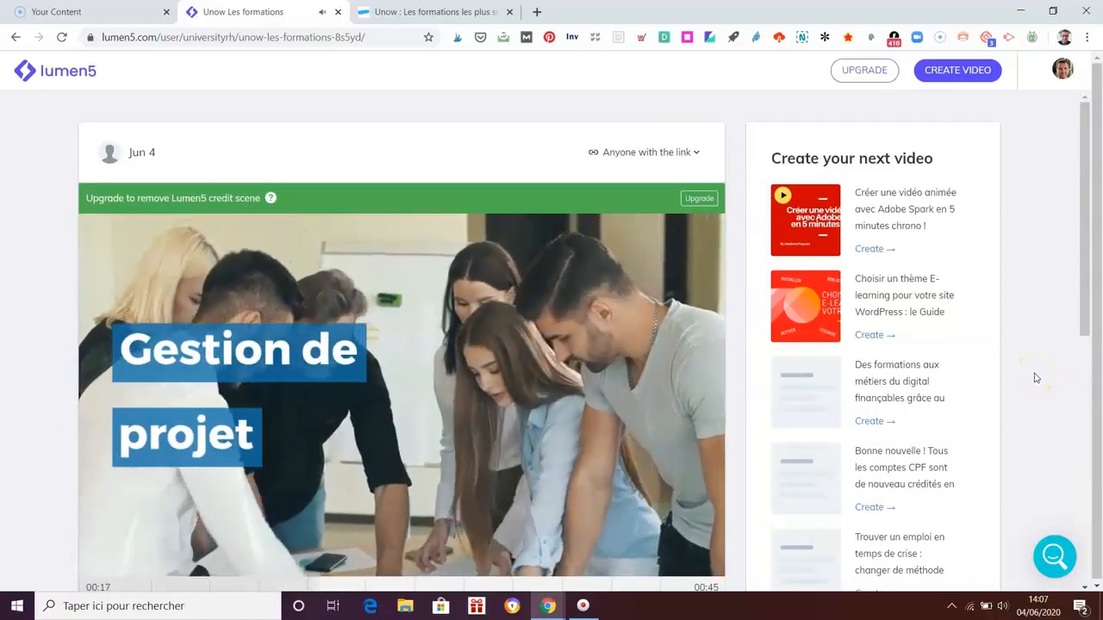
scroll(1036, 378, "down", 2)
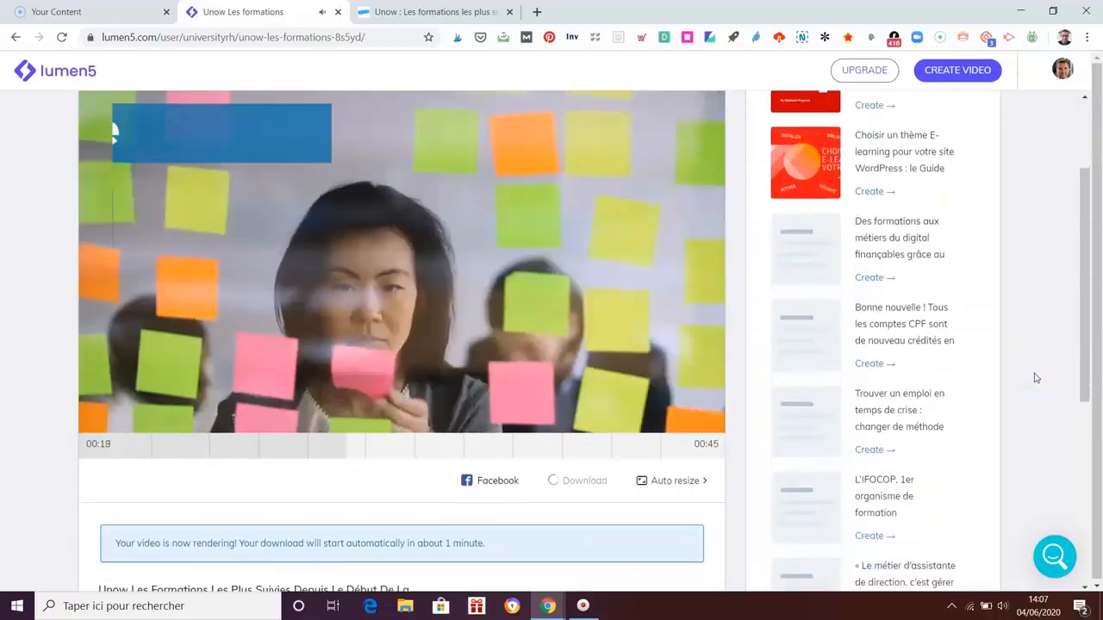
scroll(1036, 379, "up", 2)
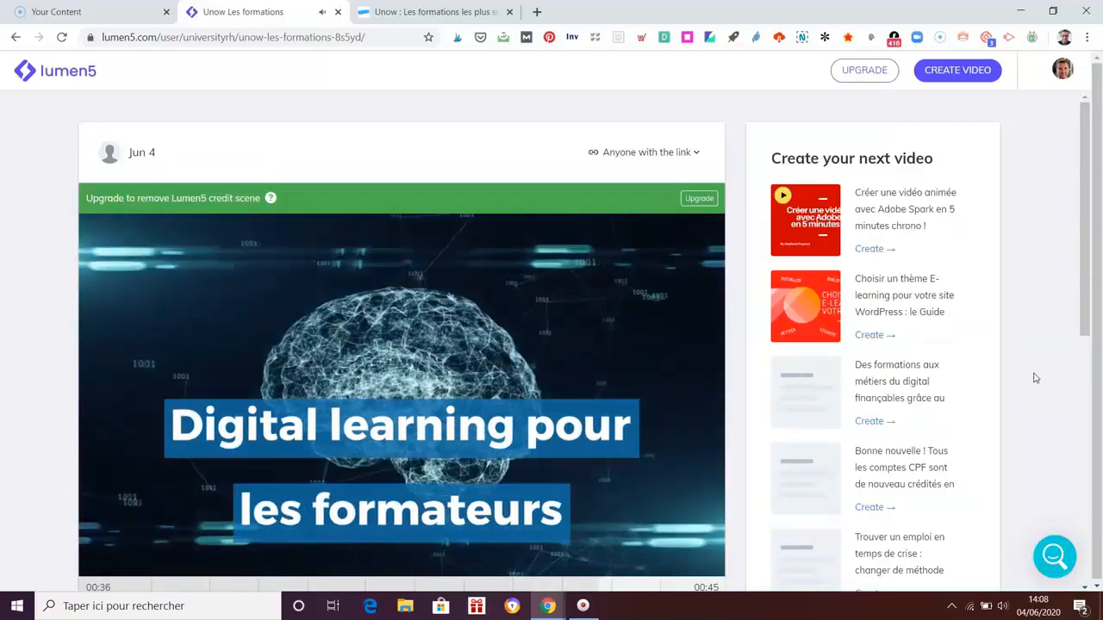
left_click(1004, 609)
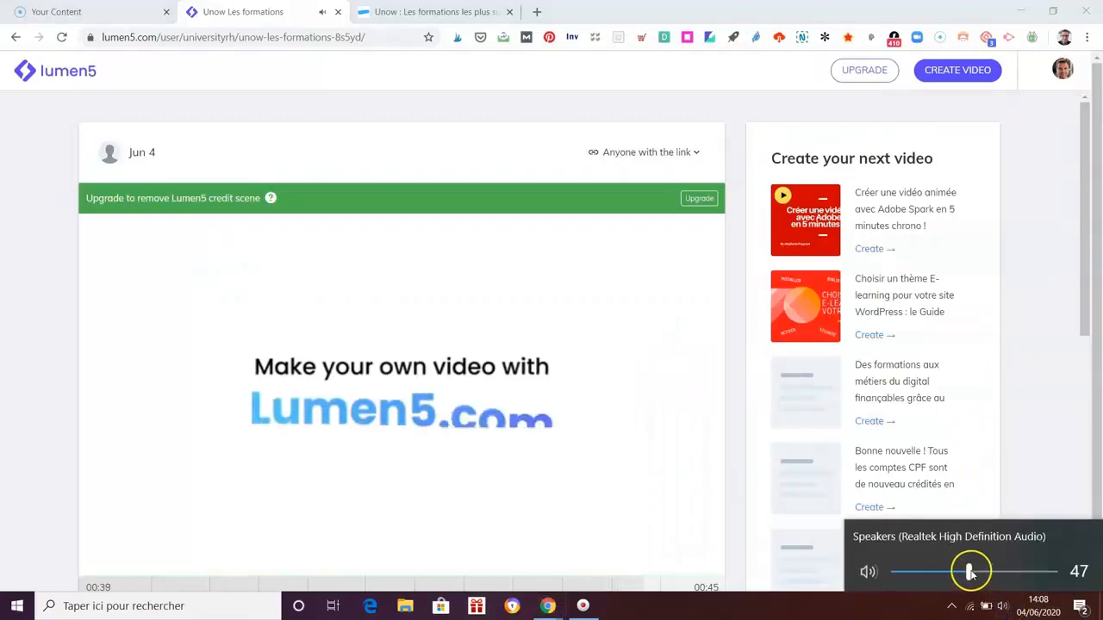
left_click_drag(969, 571, 907, 571)
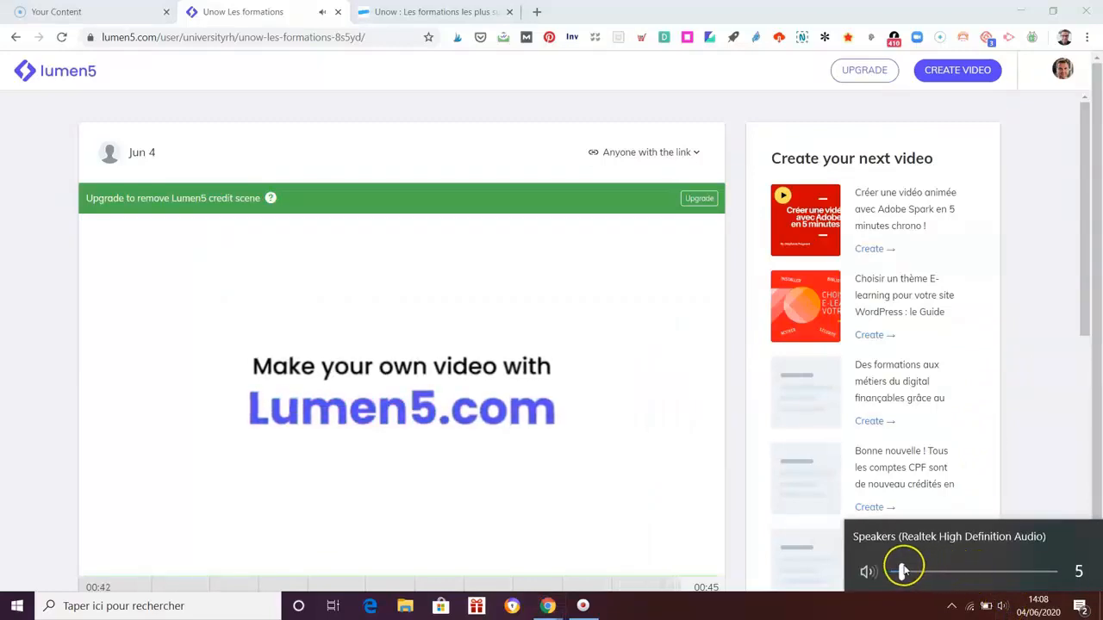